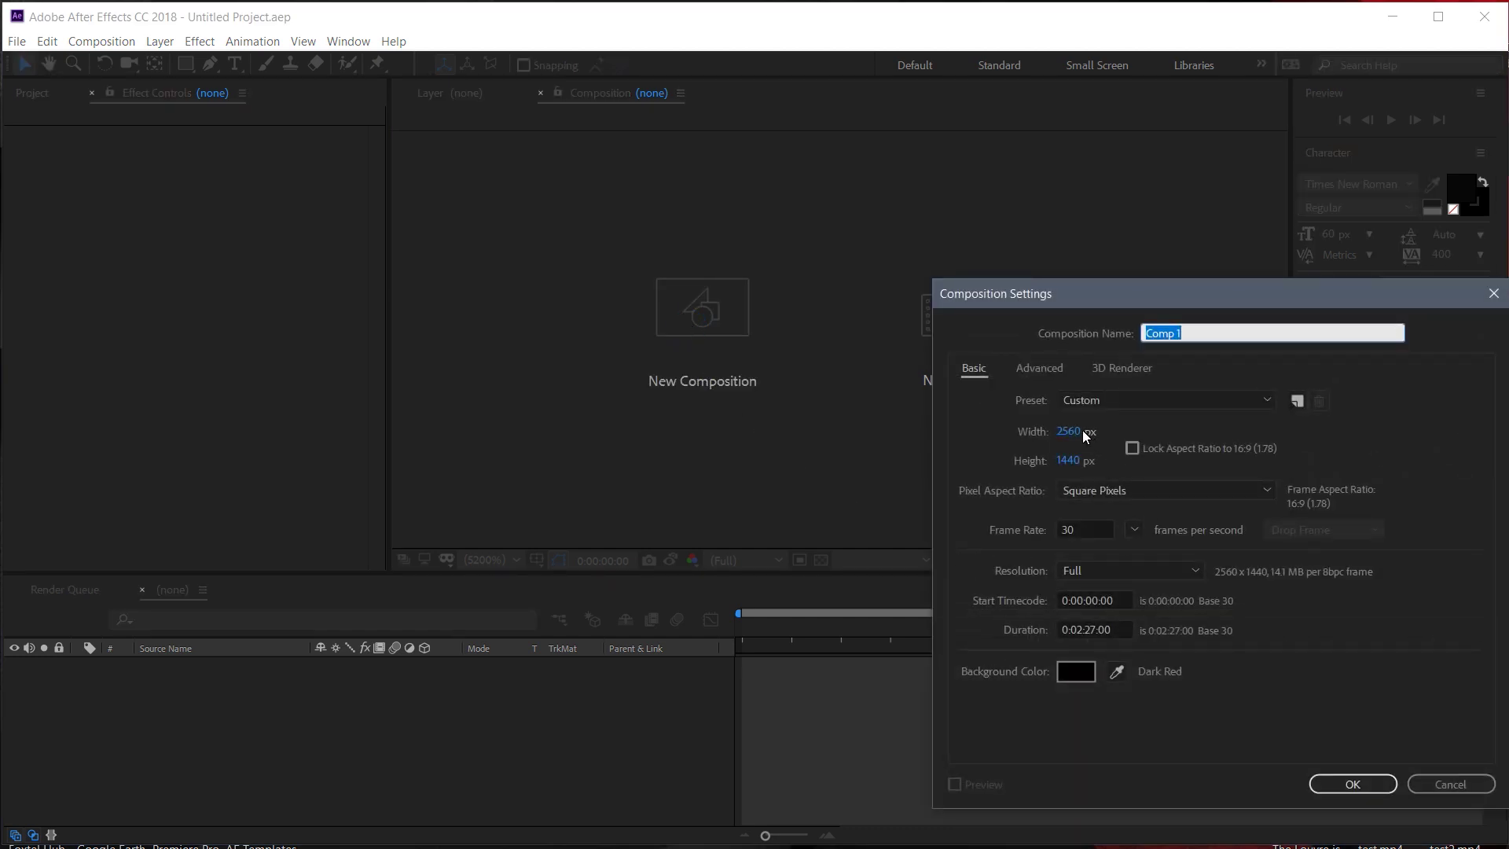
Create Comp 1 at 2560×1440, 30 fps, with a duration of 0:02:27:00
{"action": "left_click", "coordinate": [1132, 529]}
{"action": "left_click", "coordinate": [1133, 530]}
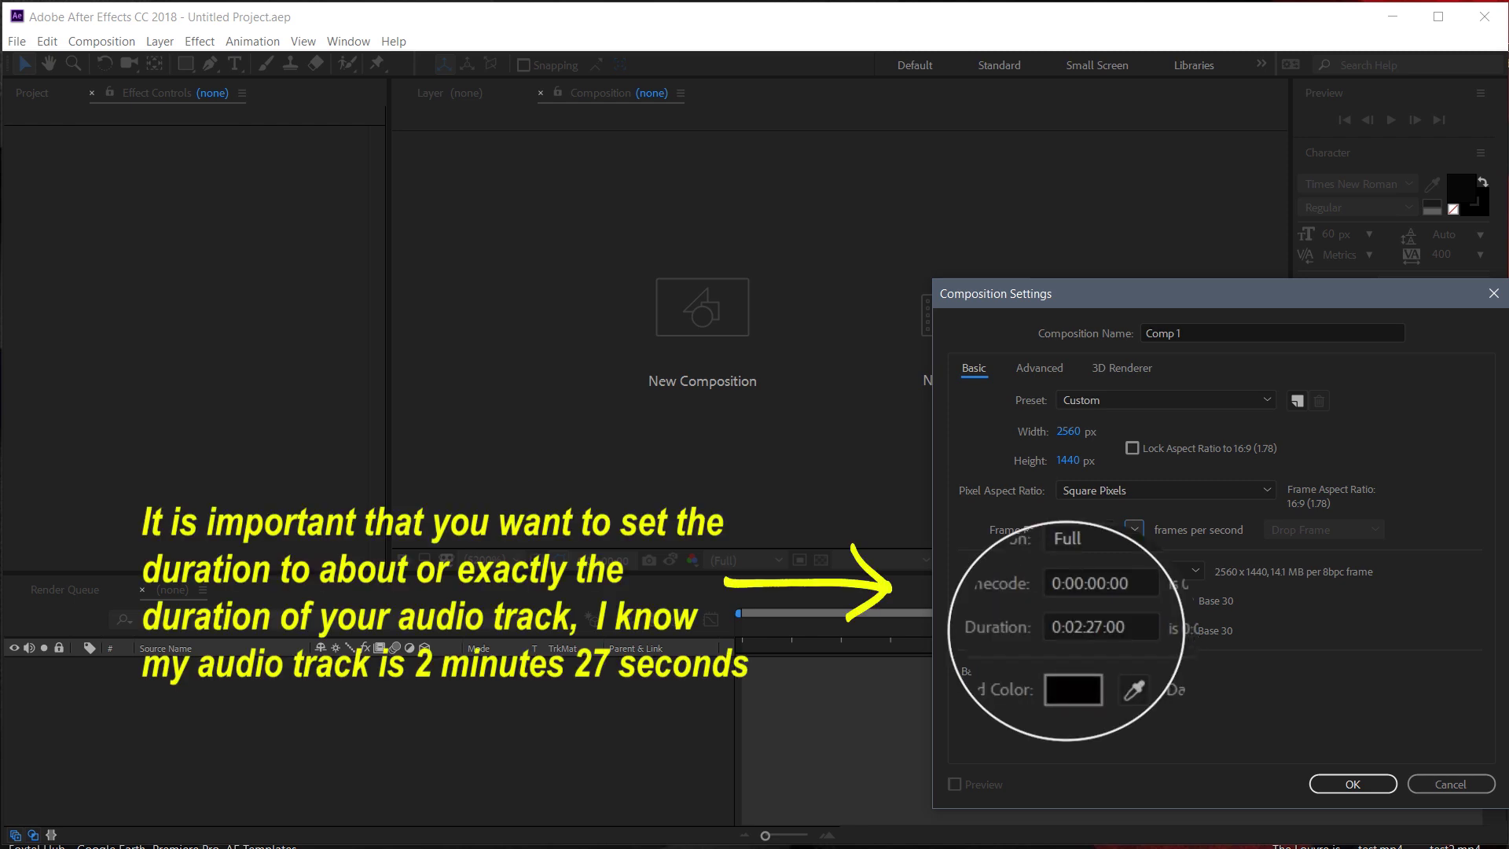
{"action": "left_click", "coordinate": [1354, 785]}
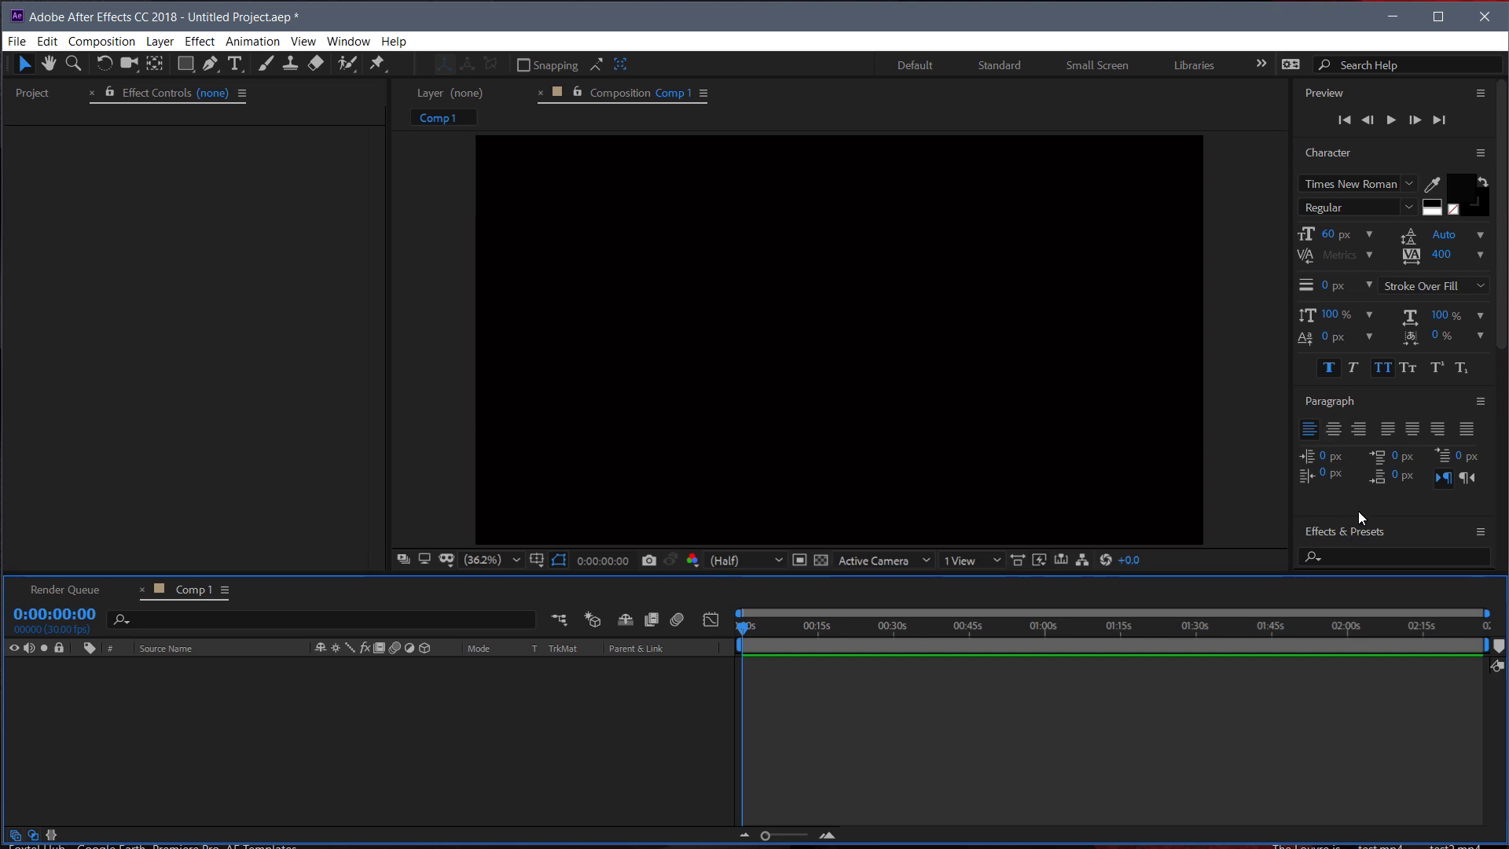
Enlarge the Effects & Presets panel and add a 2560×1440 solid coloured 1C1C1C to Comp 1
{"action": "left_click_drag", "start_coordinate": [1360, 513], "coordinate": [1356, 437]}
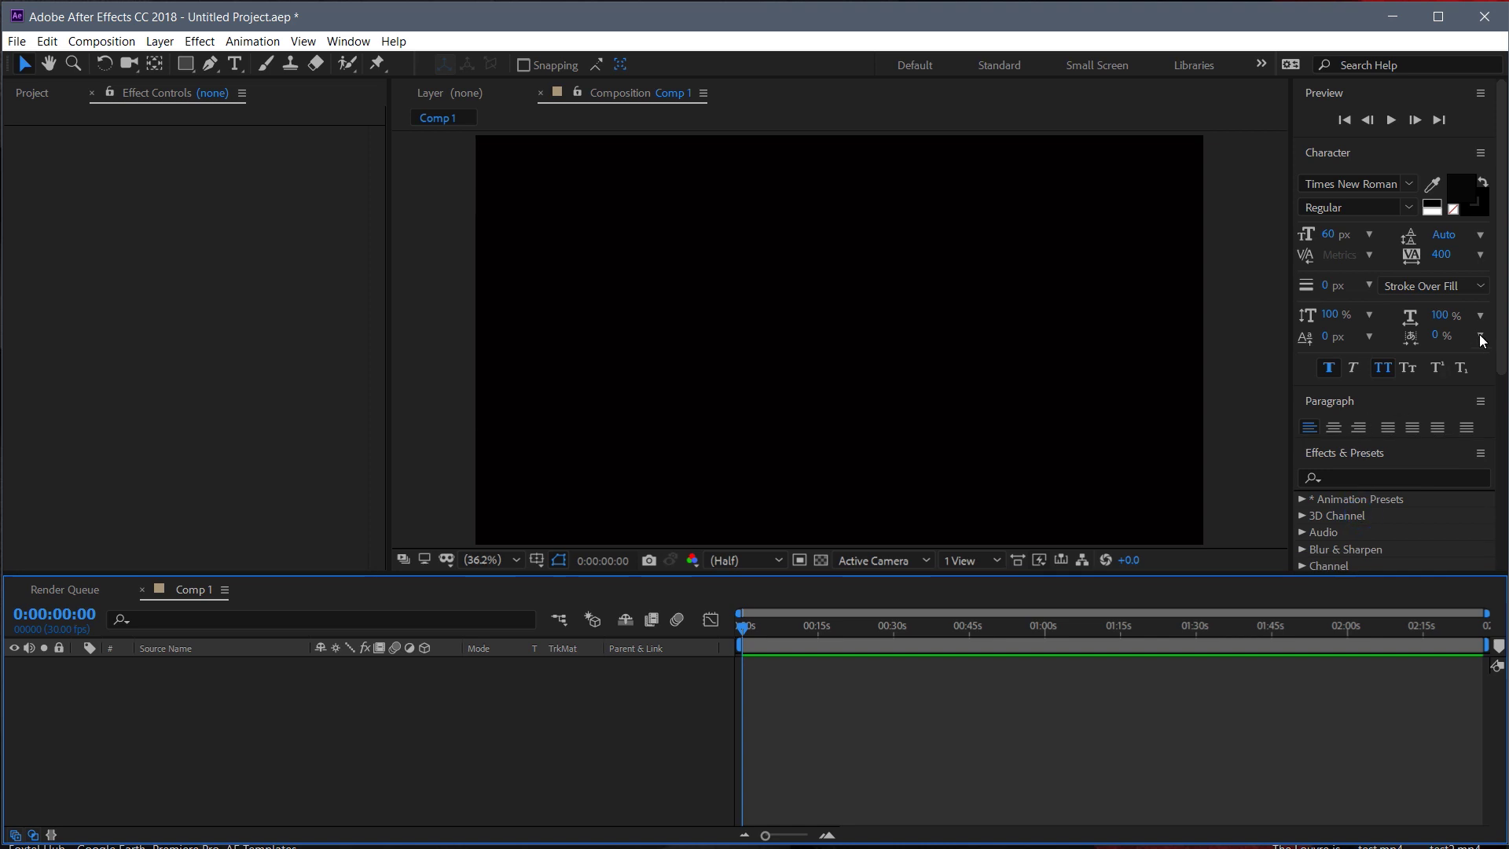
{"action": "left_click_drag", "start_coordinate": [1502, 310], "coordinate": [1501, 432]}
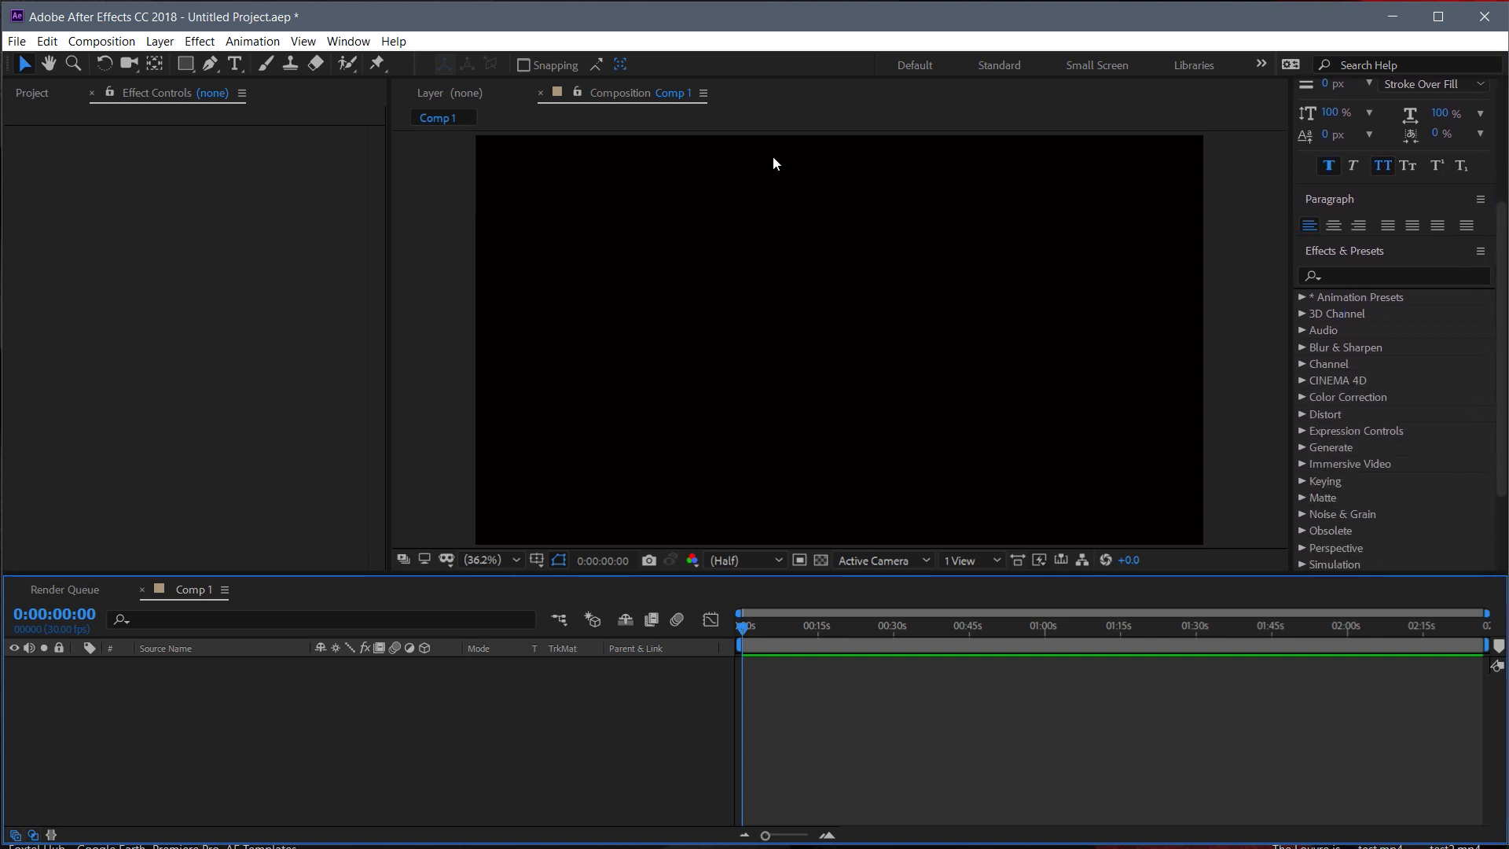
{"action": "right_click", "coordinate": [352, 709]}
{"action": "mouse_move", "coordinate": [529, 720]}
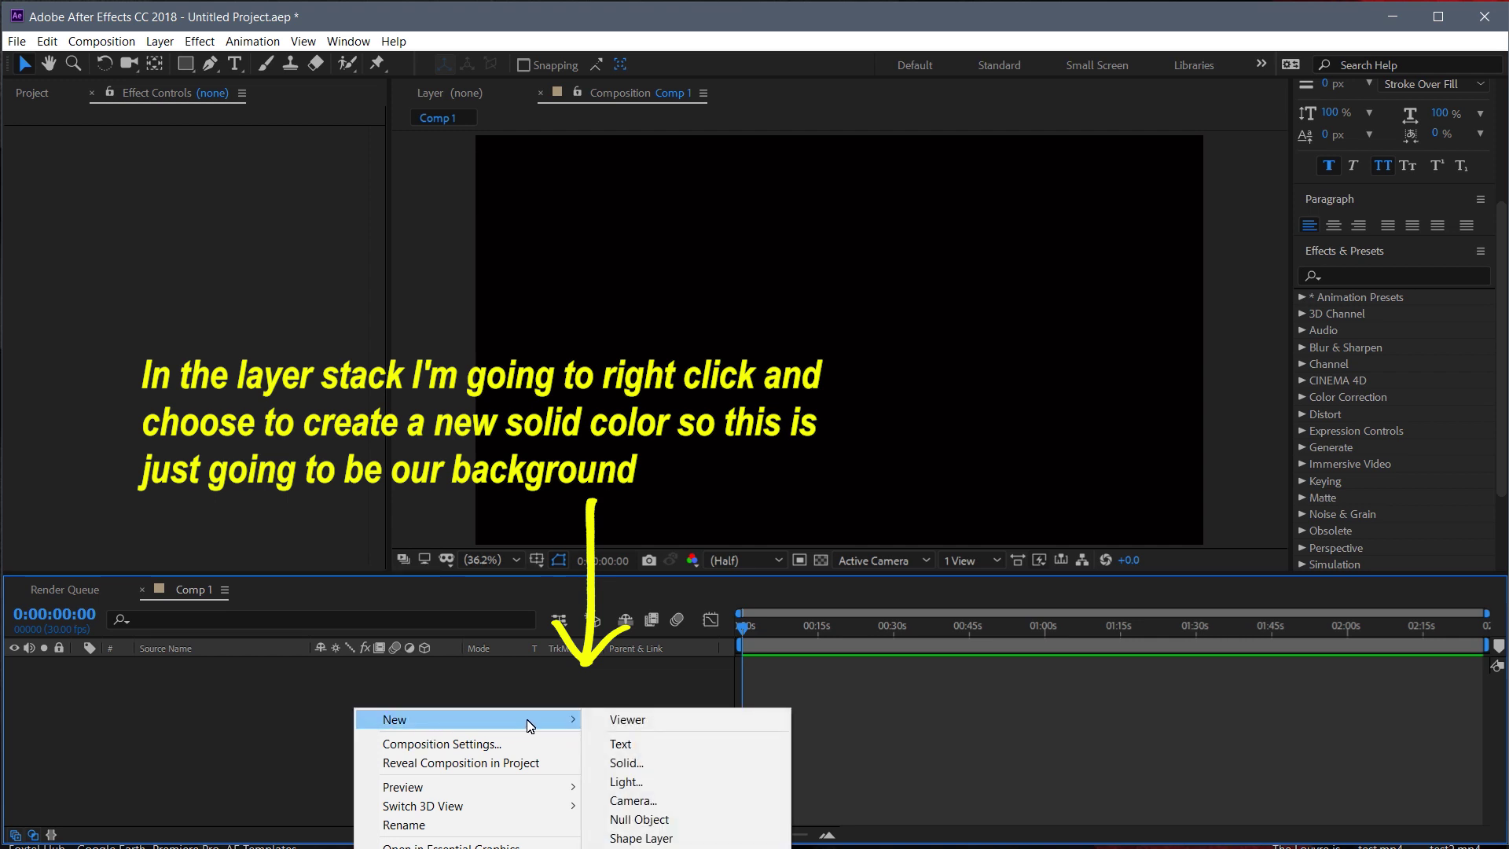
{"action": "left_click", "coordinate": [653, 764]}
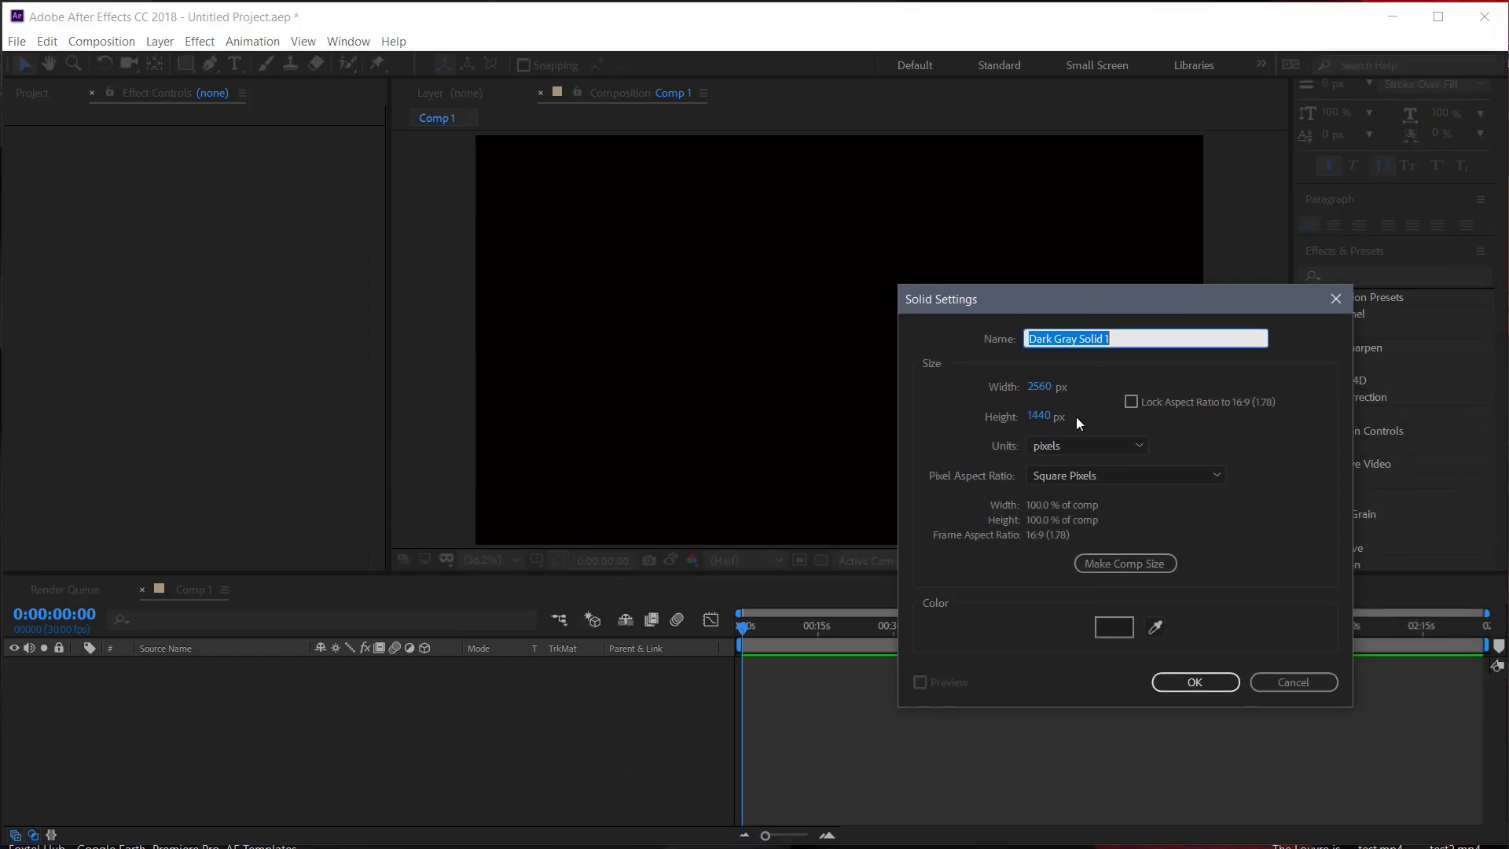
{"action": "left_click", "coordinate": [1128, 627]}
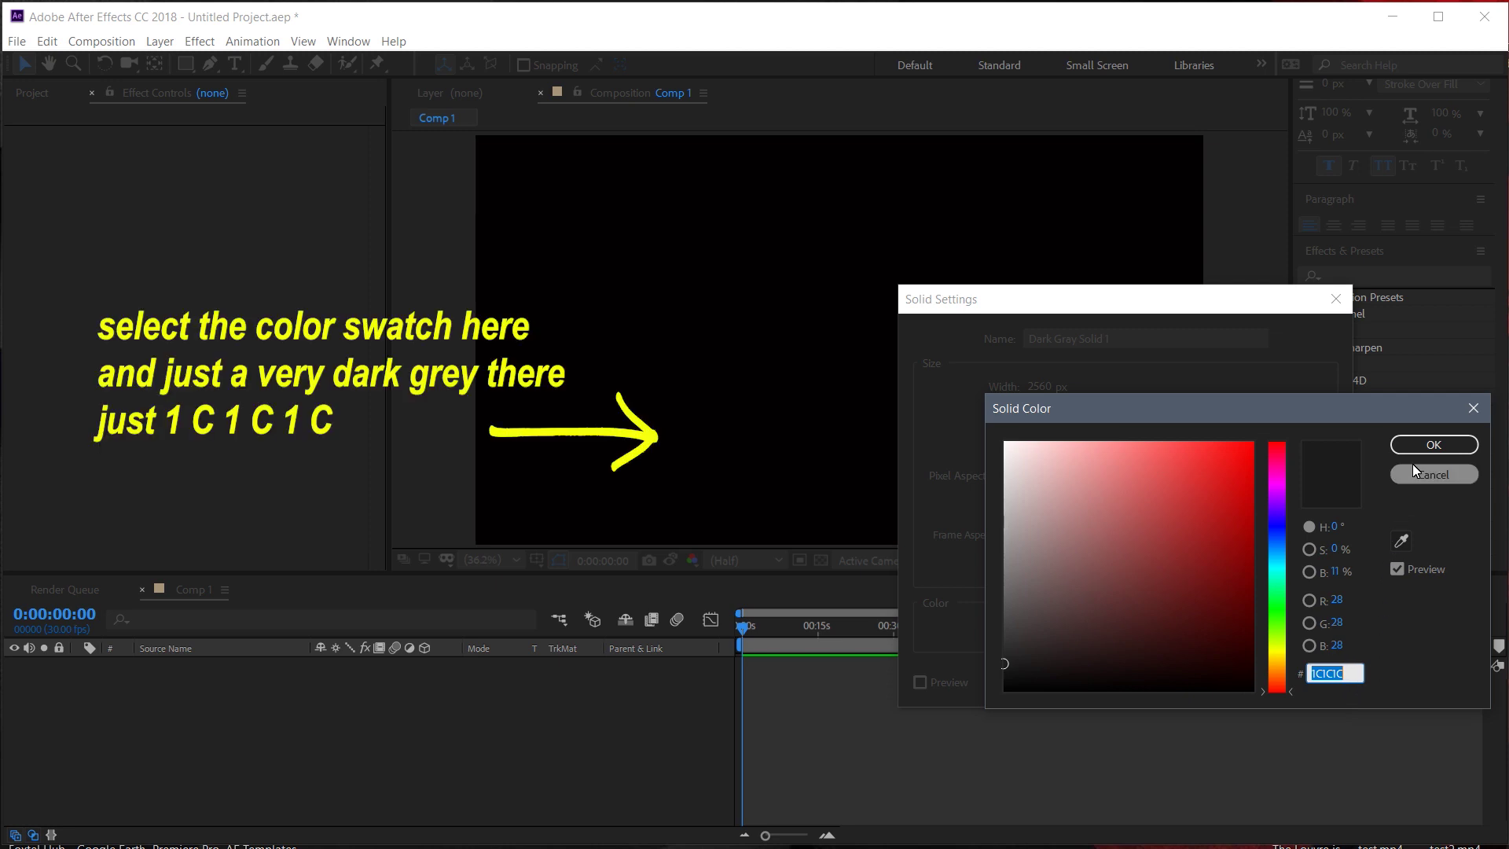
{"action": "left_click_drag", "start_coordinate": [1326, 408], "coordinate": [844, 200]}
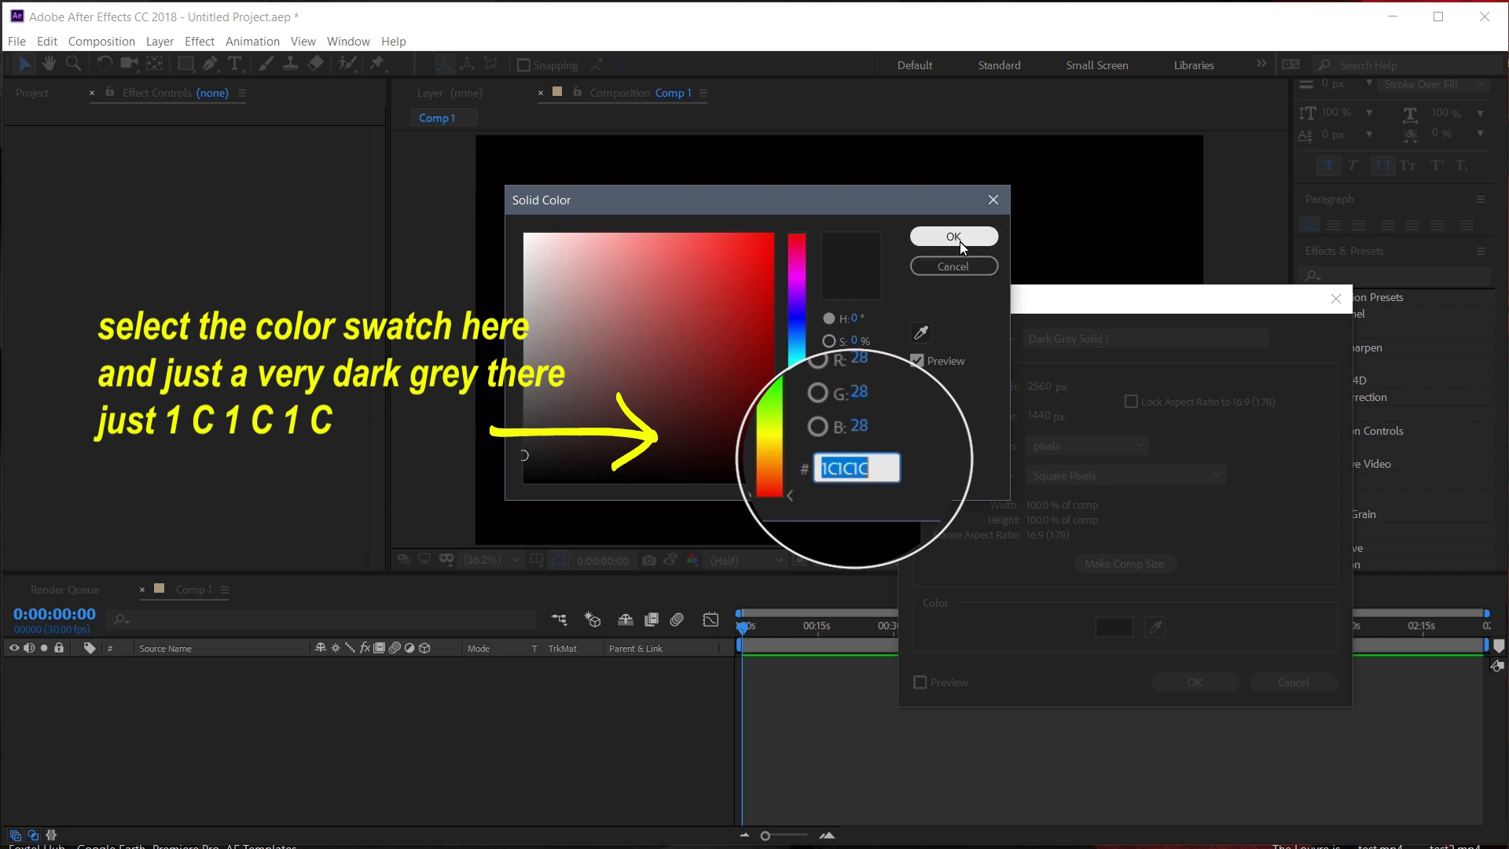
{"action": "left_click", "coordinate": [960, 239]}
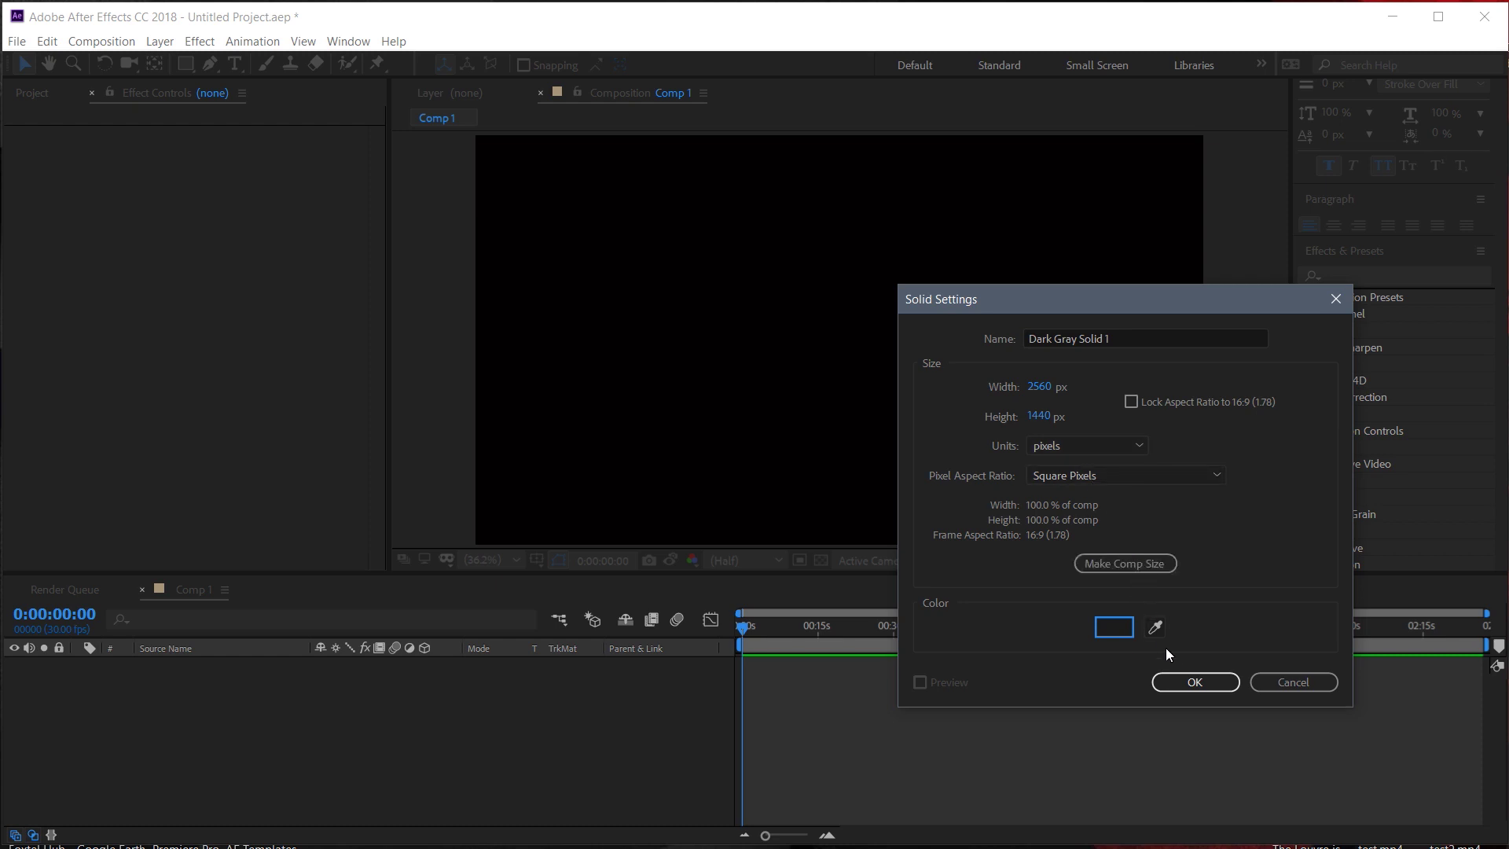
{"action": "left_click", "coordinate": [1195, 683]}
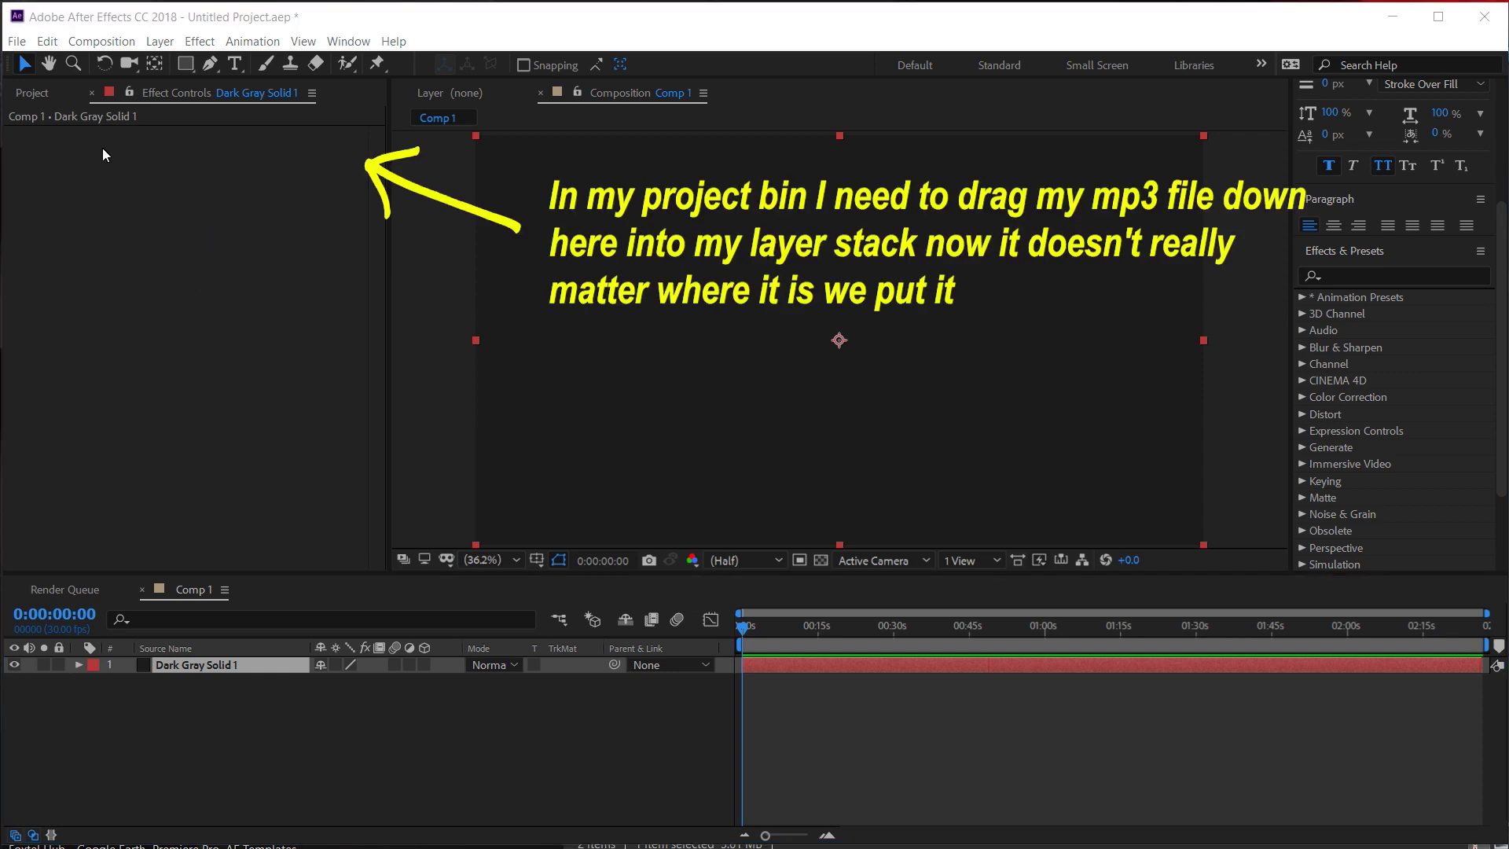
Import Large Smile Mood - Nico Staf.mp3 into the Project panel, then scrub the timeline and return to start
{"action": "left_click", "coordinate": [32, 92]}
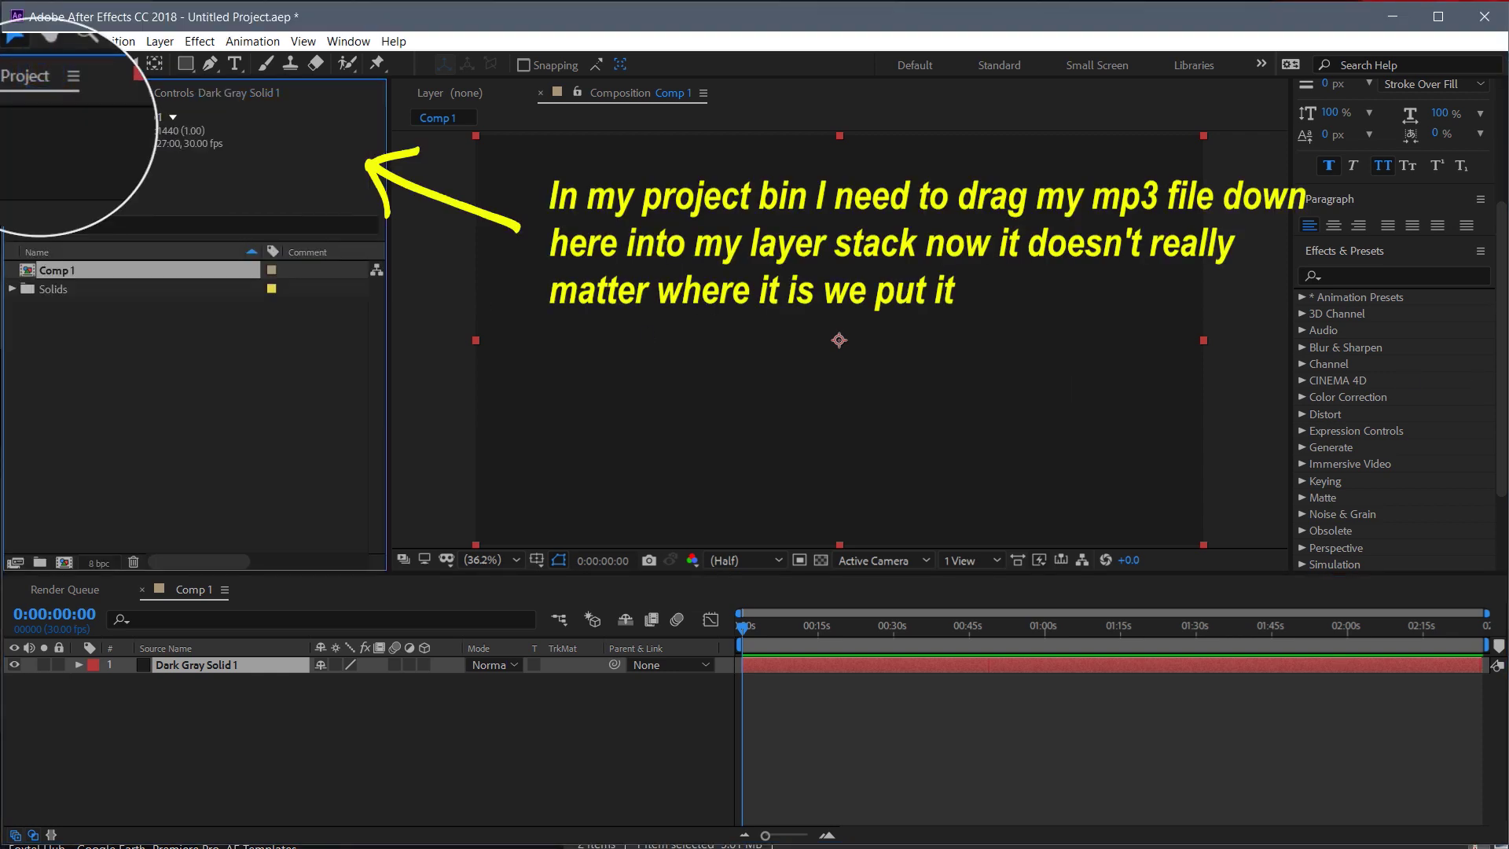
{"action": "left_click_drag", "start_coordinate": [632, 287], "coordinate": [172, 360]}
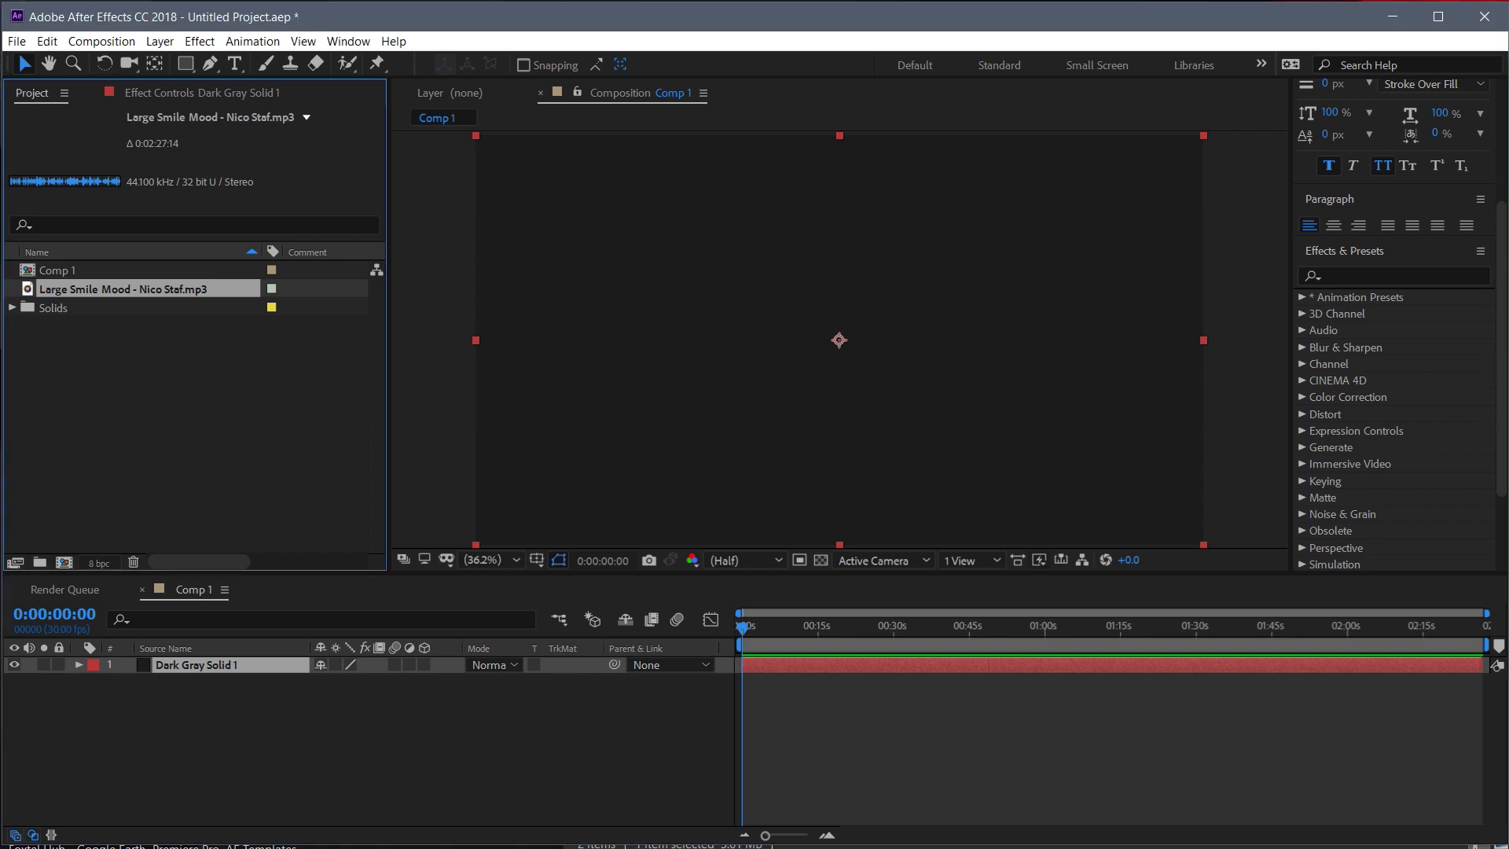
{"action": "left_click", "coordinate": [746, 632]}
{"action": "left_click_drag", "start_coordinate": [746, 631], "coordinate": [890, 641]}
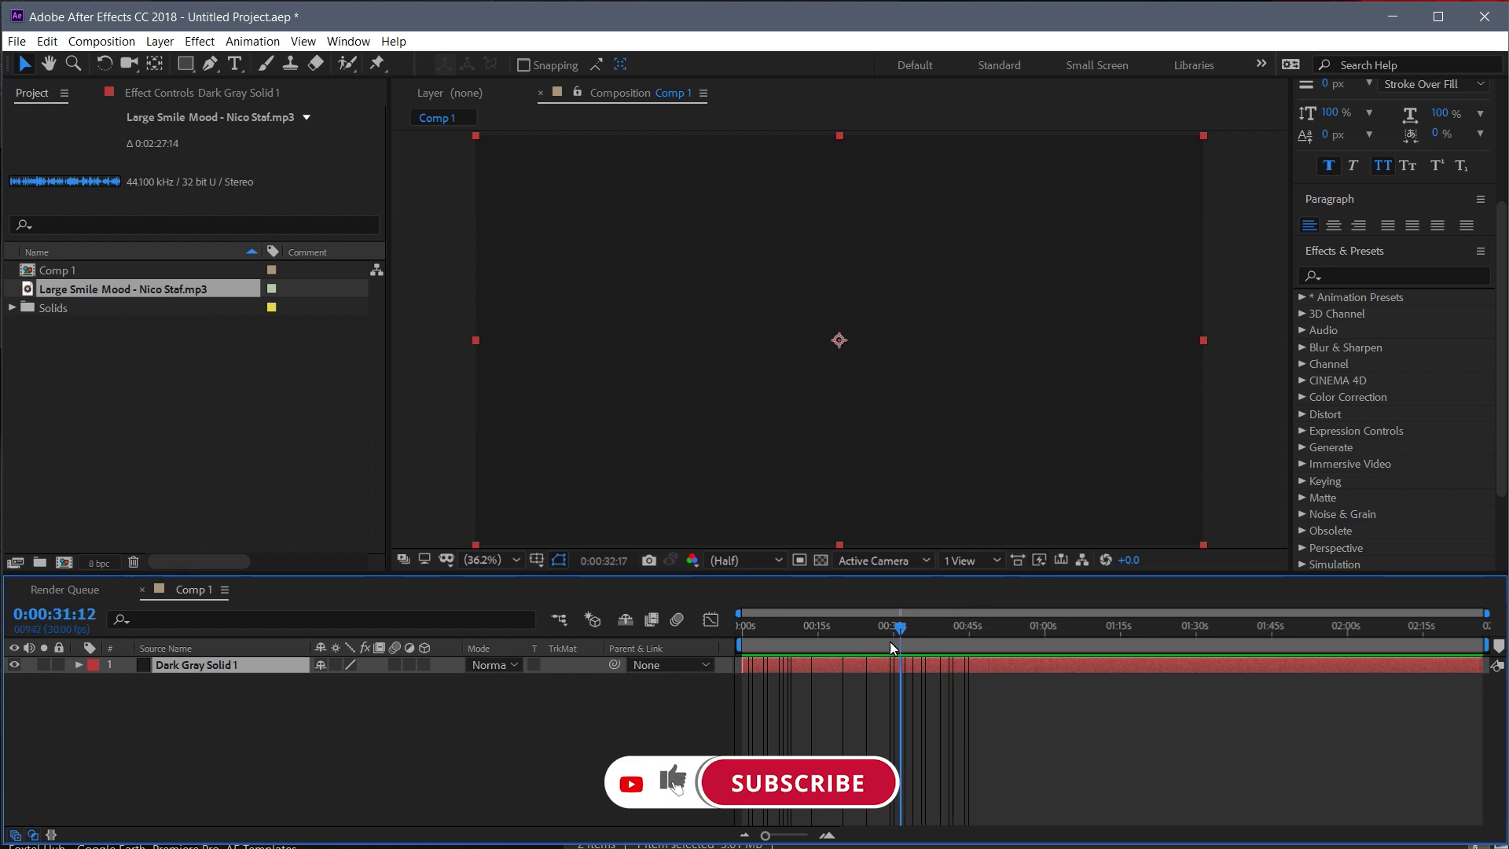
{"action": "left_click_drag", "start_coordinate": [890, 641], "coordinate": [743, 649]}
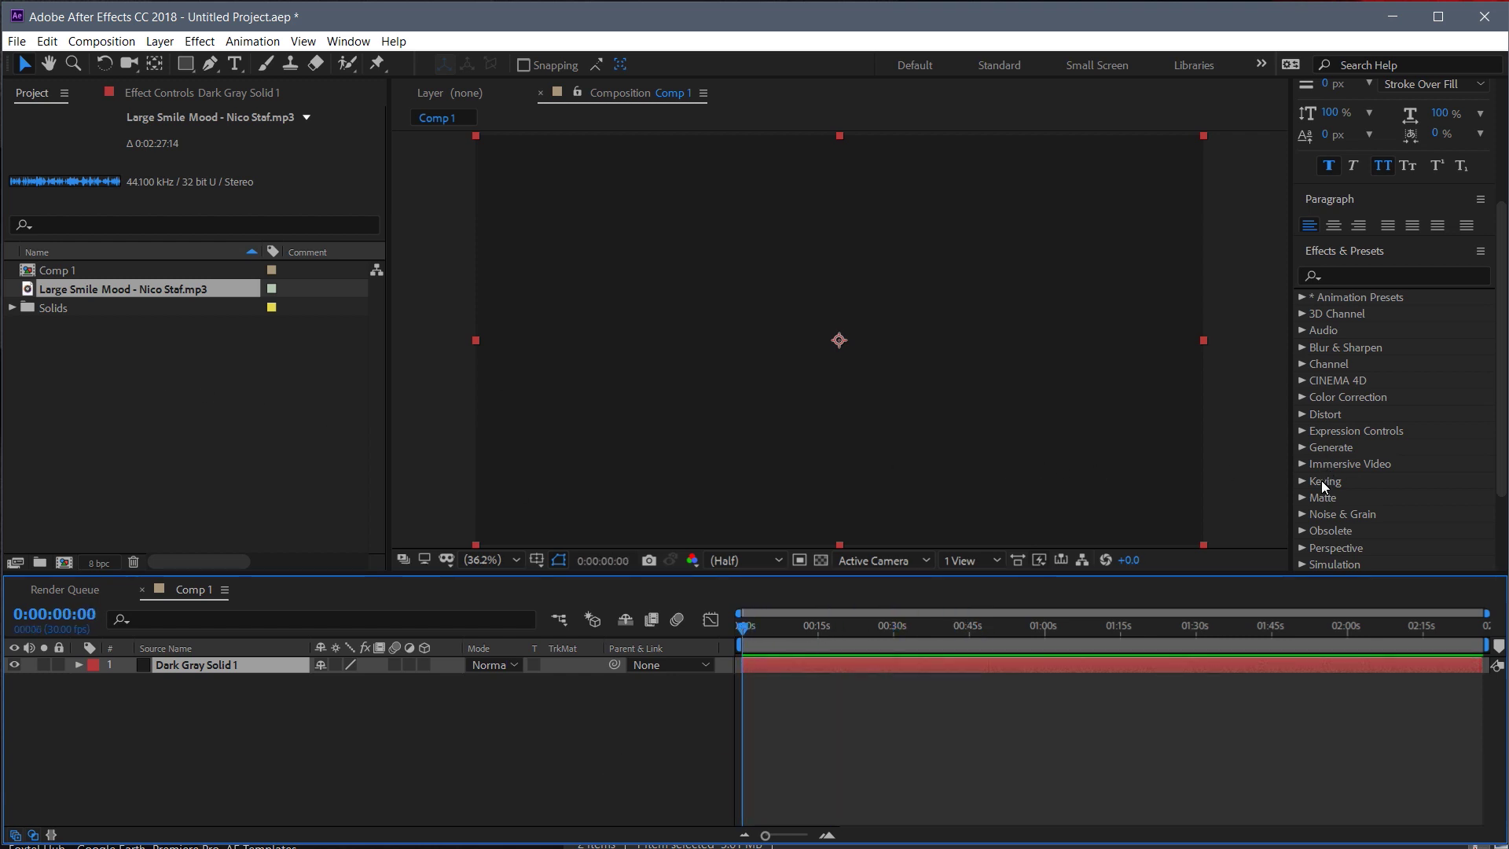
Apply the Generate > Audio Spectrum effect to Dark Gray Solid 1
{"action": "left_click", "coordinate": [1303, 448]}
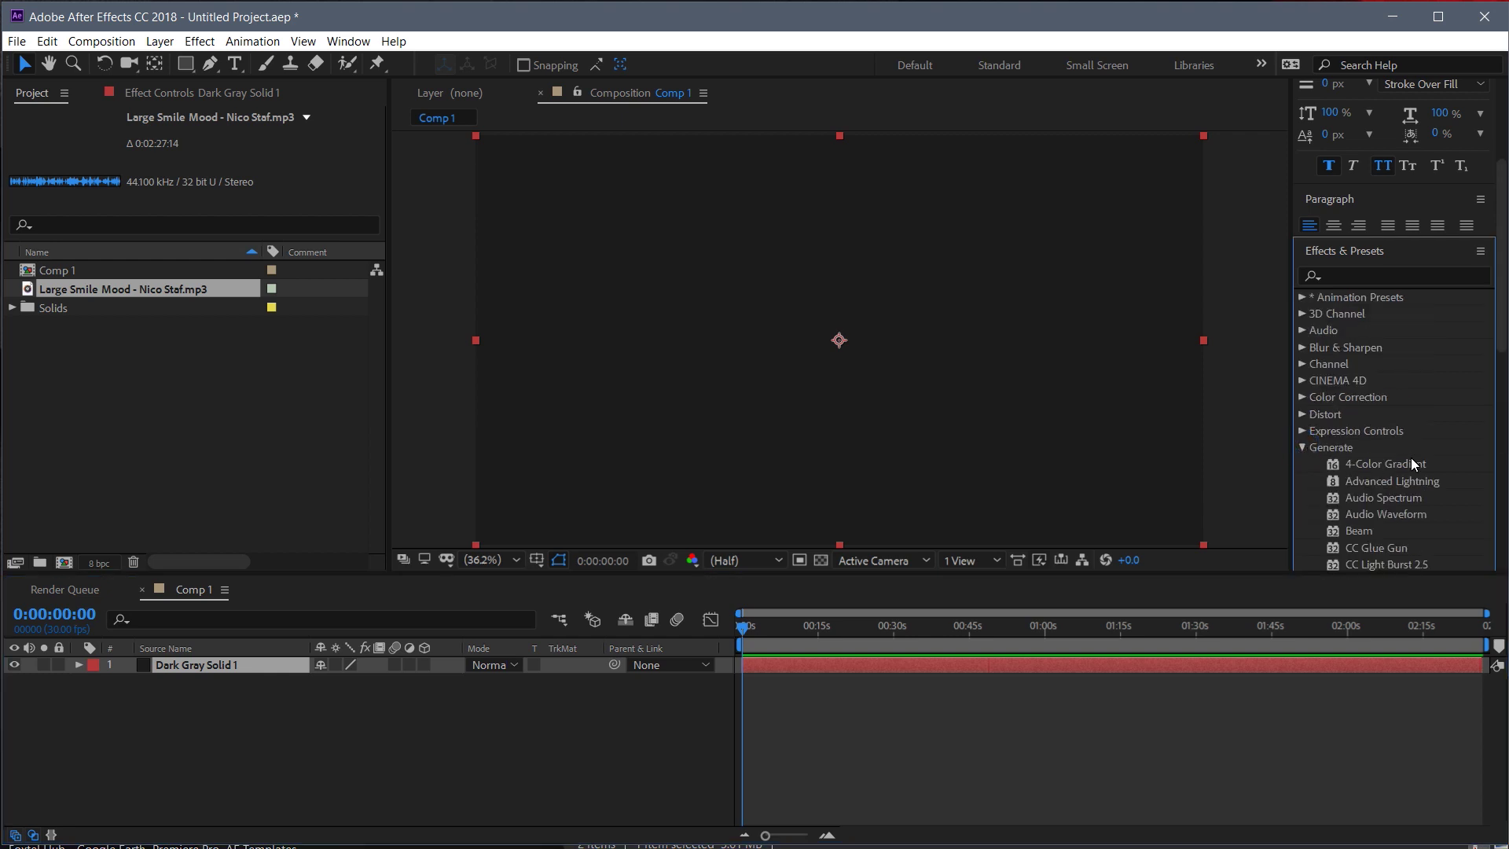
{"action": "left_click", "coordinate": [1303, 448]}
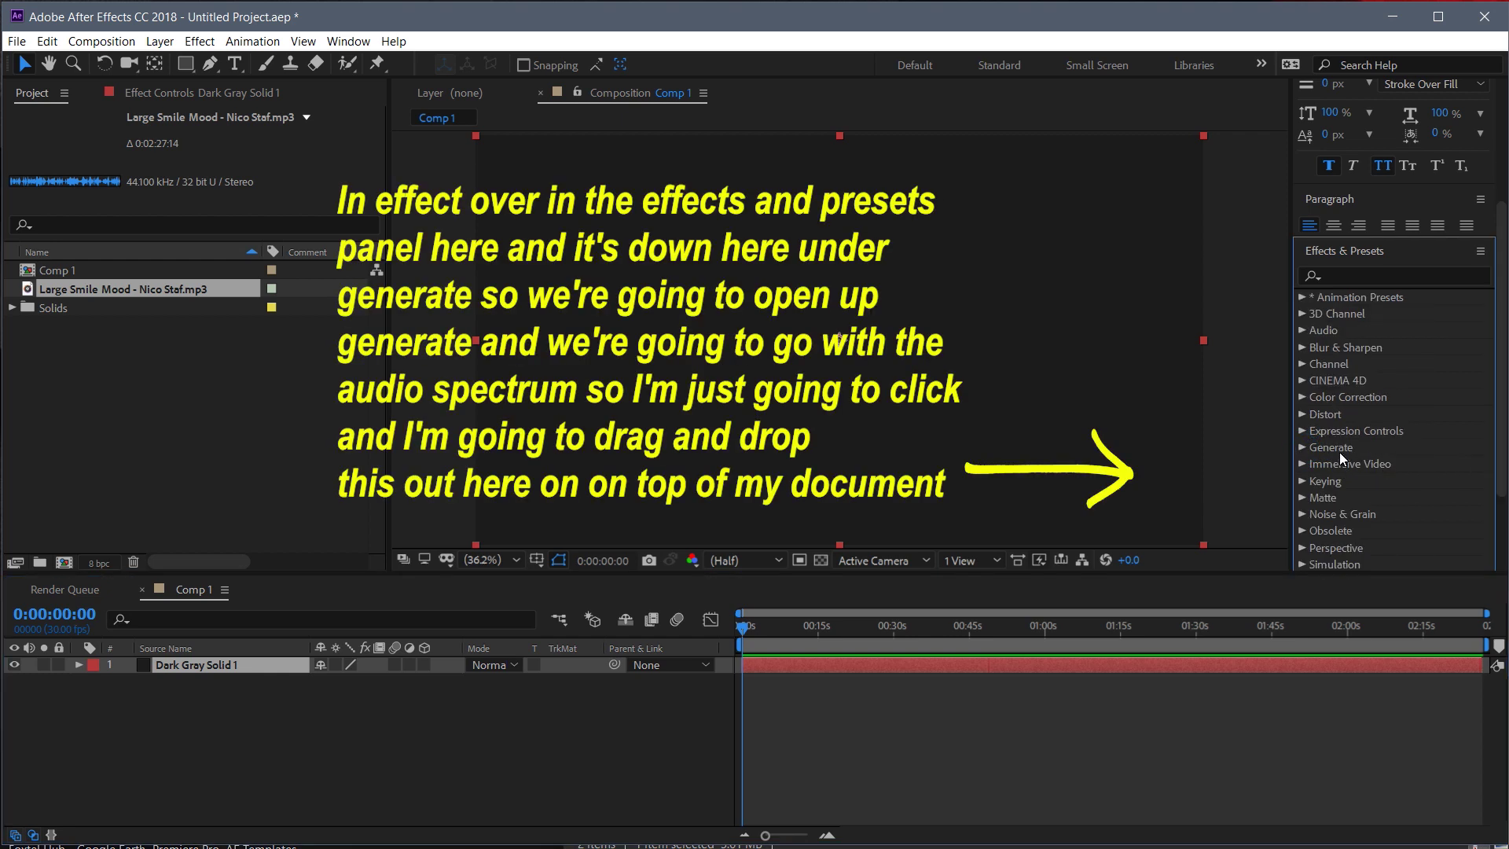
{"action": "left_click", "coordinate": [1304, 448]}
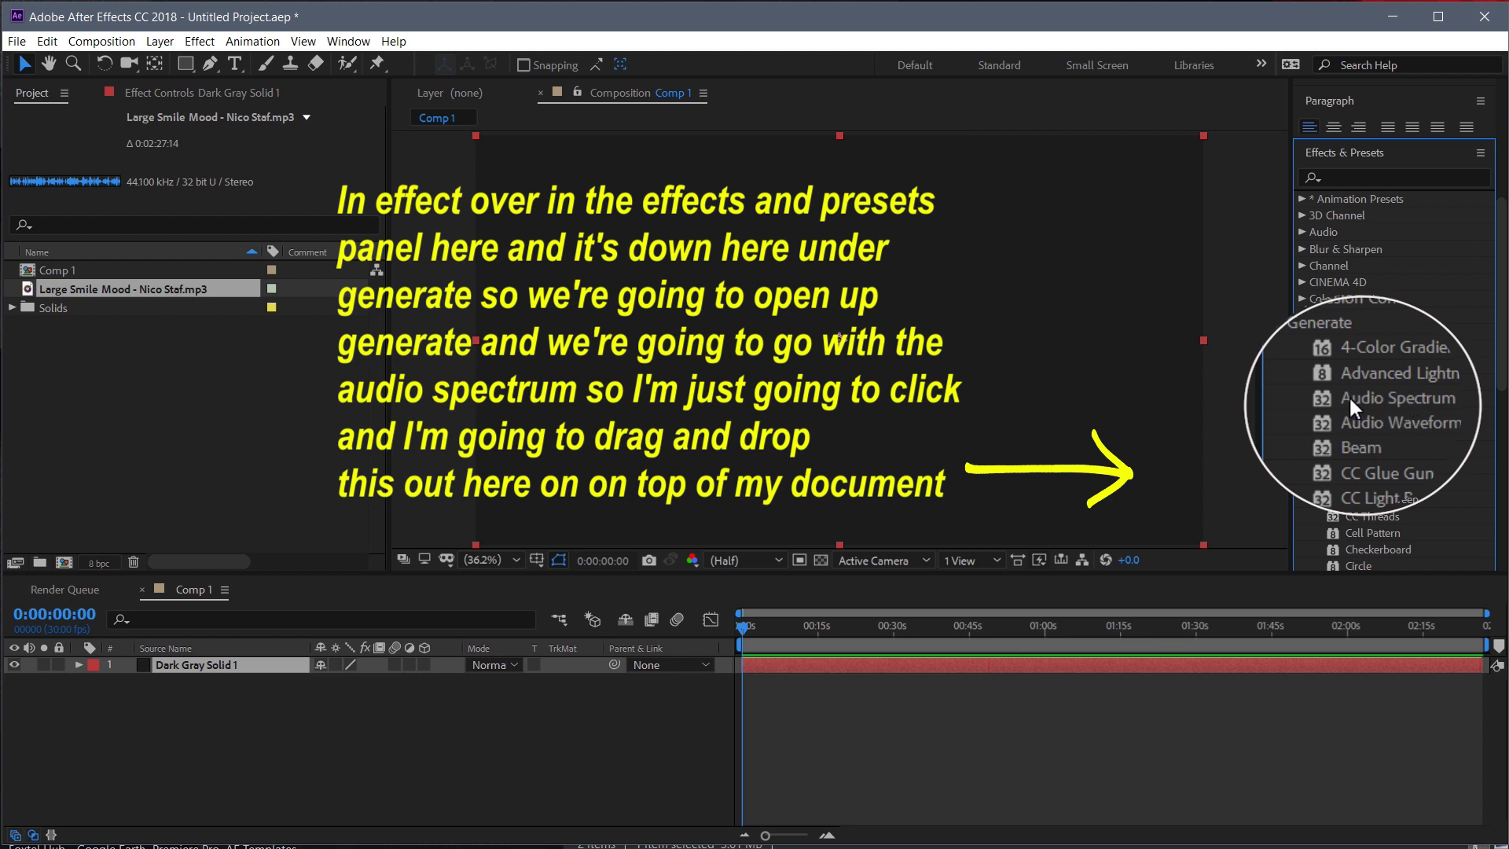
{"action": "left_click_drag", "start_coordinate": [1359, 399], "coordinate": [811, 342]}
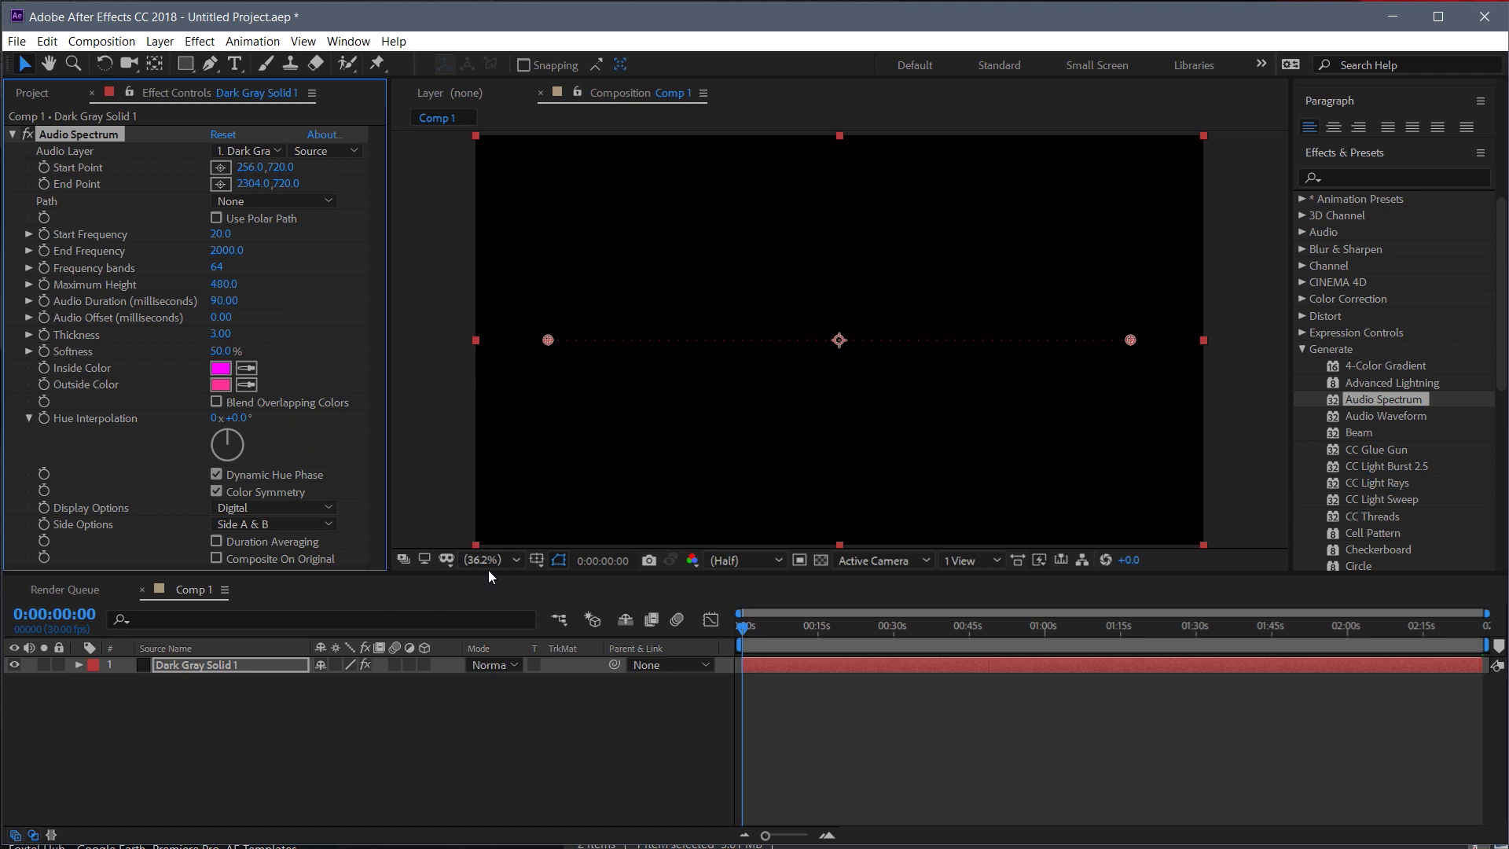
Enlarge the composition viewer and keep the preview resolution at Half
{"action": "left_click_drag", "start_coordinate": [480, 574], "coordinate": [474, 610]}
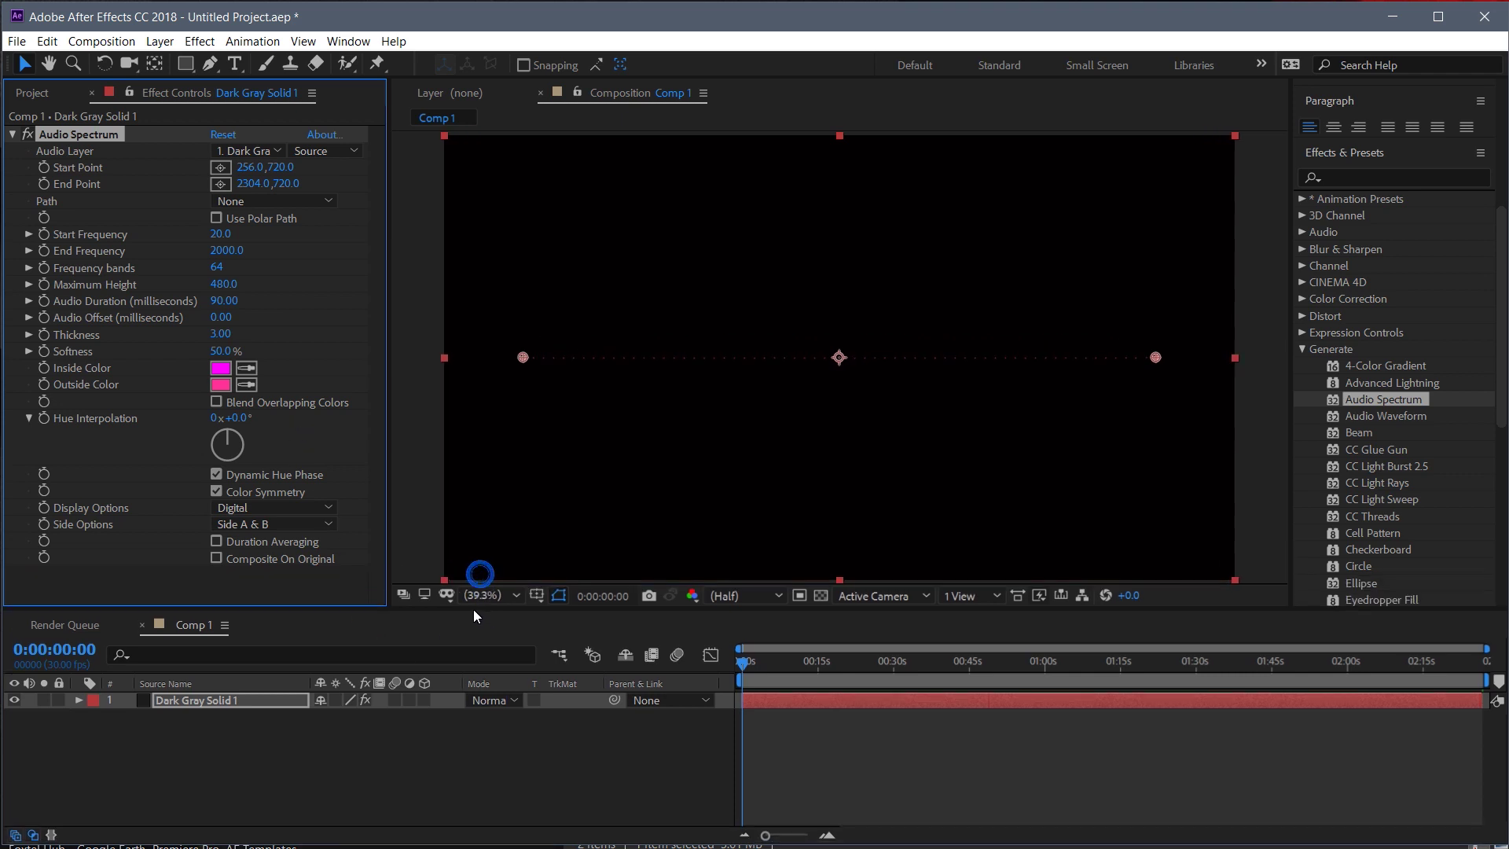
{"action": "left_click", "coordinate": [509, 600]}
{"action": "left_click", "coordinate": [505, 611]}
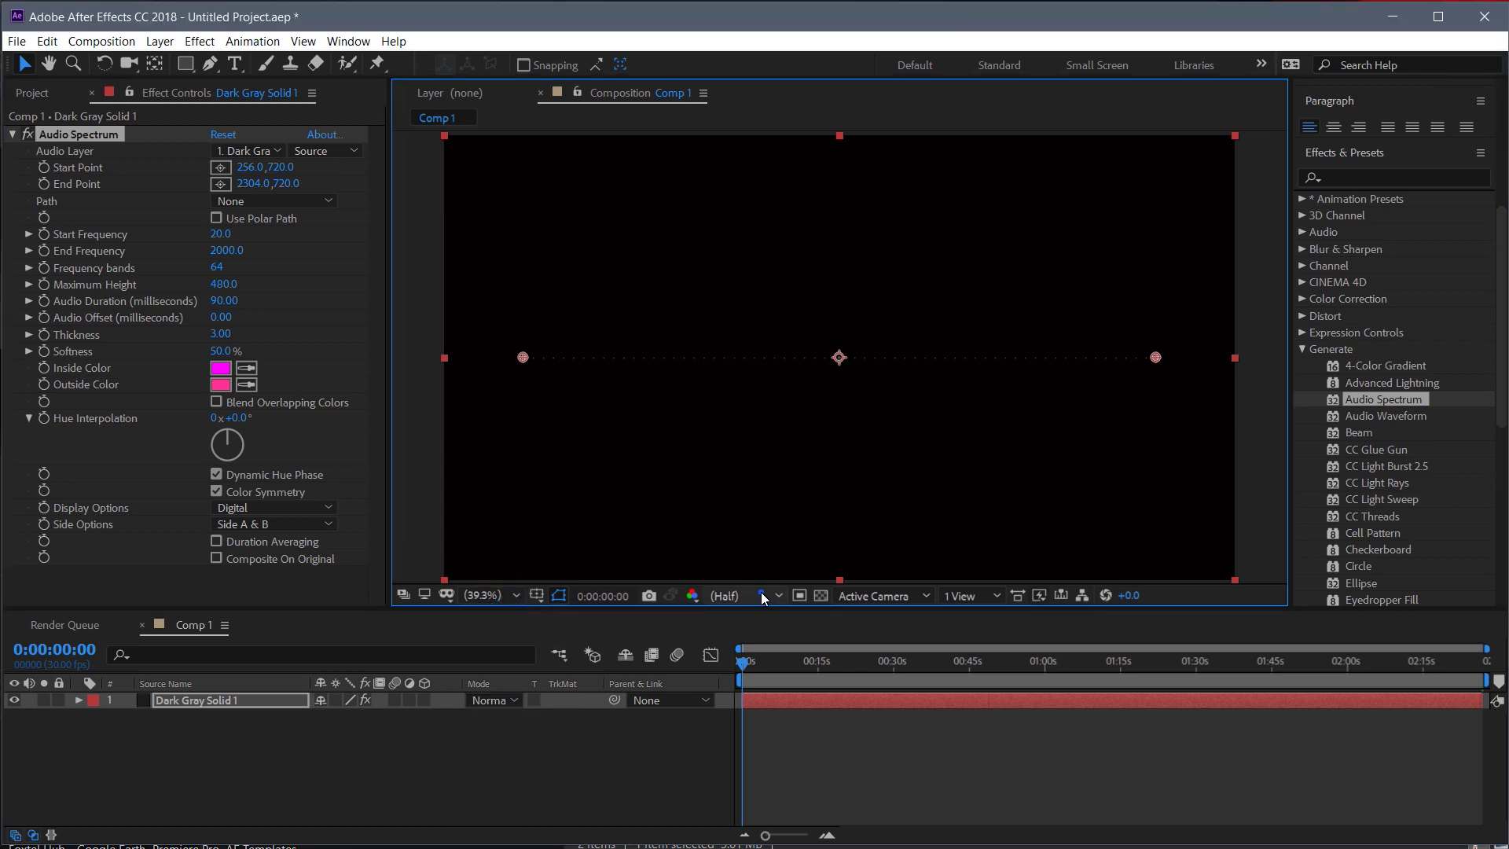
{"action": "left_click", "coordinate": [761, 595]}
{"action": "left_click", "coordinate": [749, 618]}
Add the Large Smile Mood mp3 to Comp 1 as layer 2 beneath the solid
{"action": "left_click", "coordinate": [31, 92]}
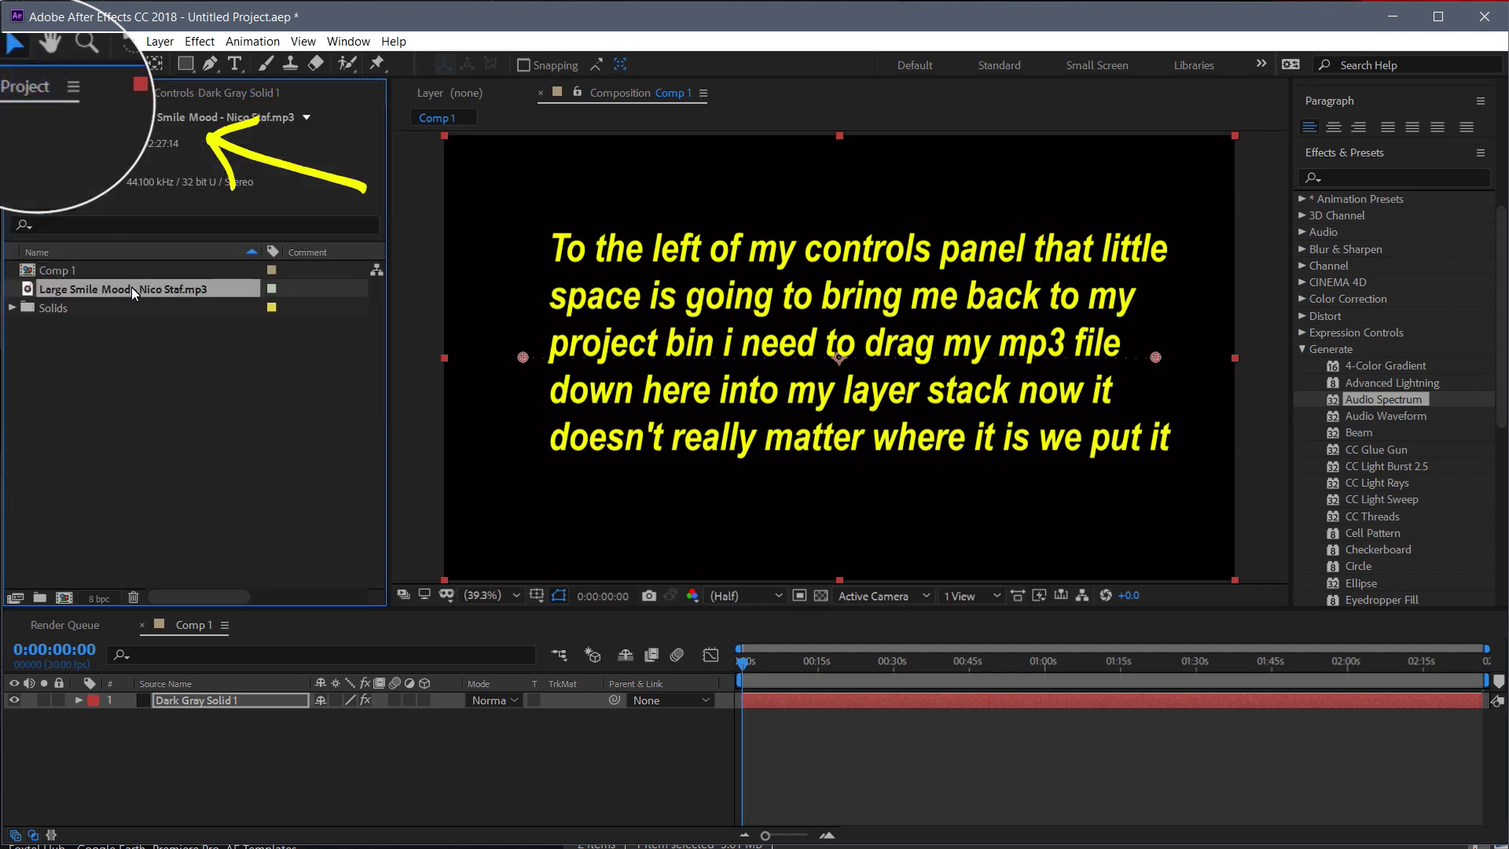
{"action": "left_click_drag", "start_coordinate": [131, 286], "coordinate": [109, 732]}
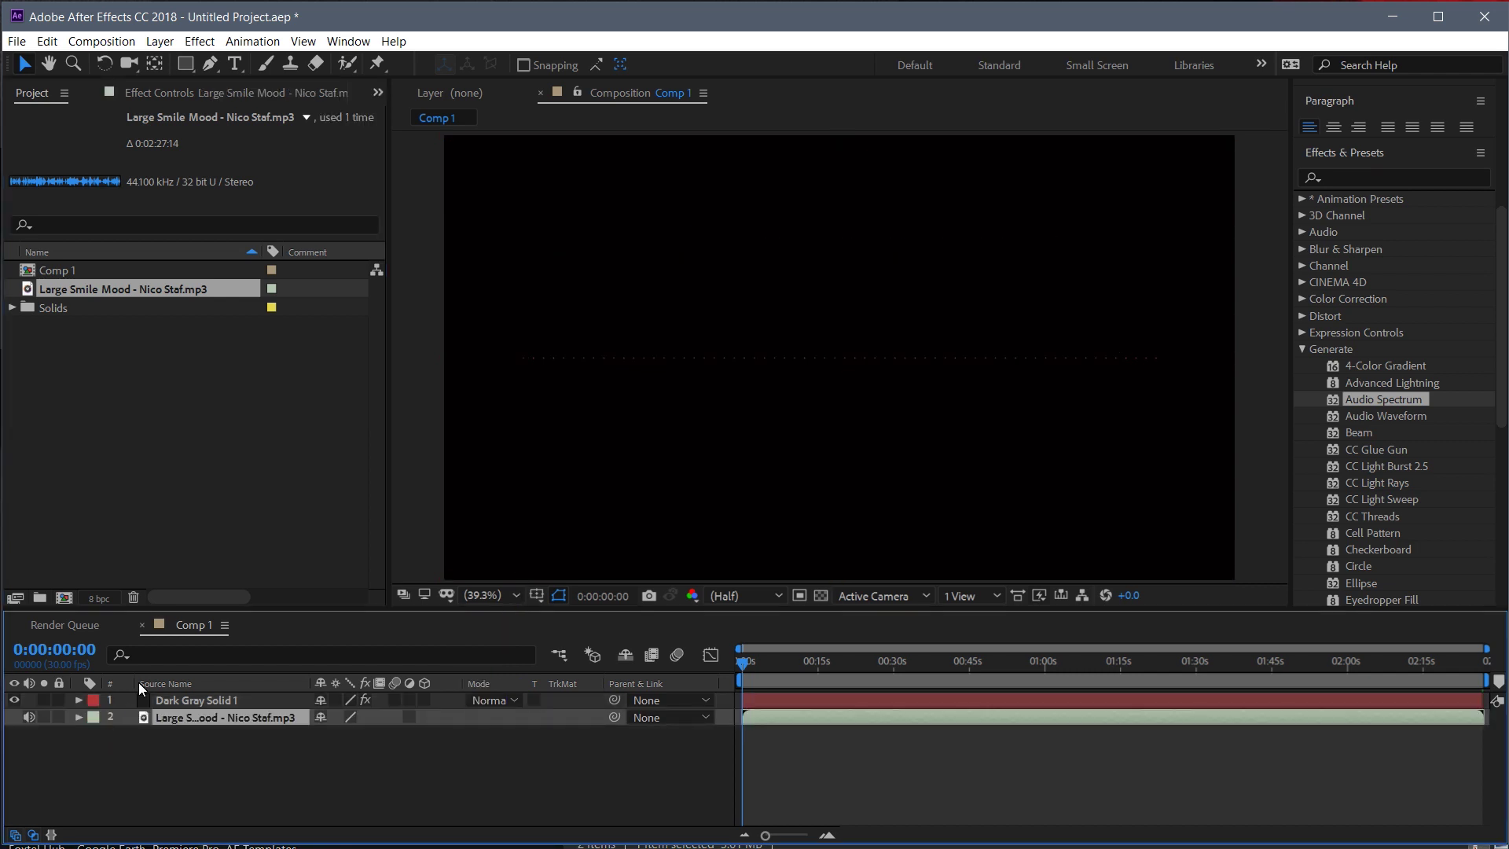
{"action": "left_click", "coordinate": [168, 94]}
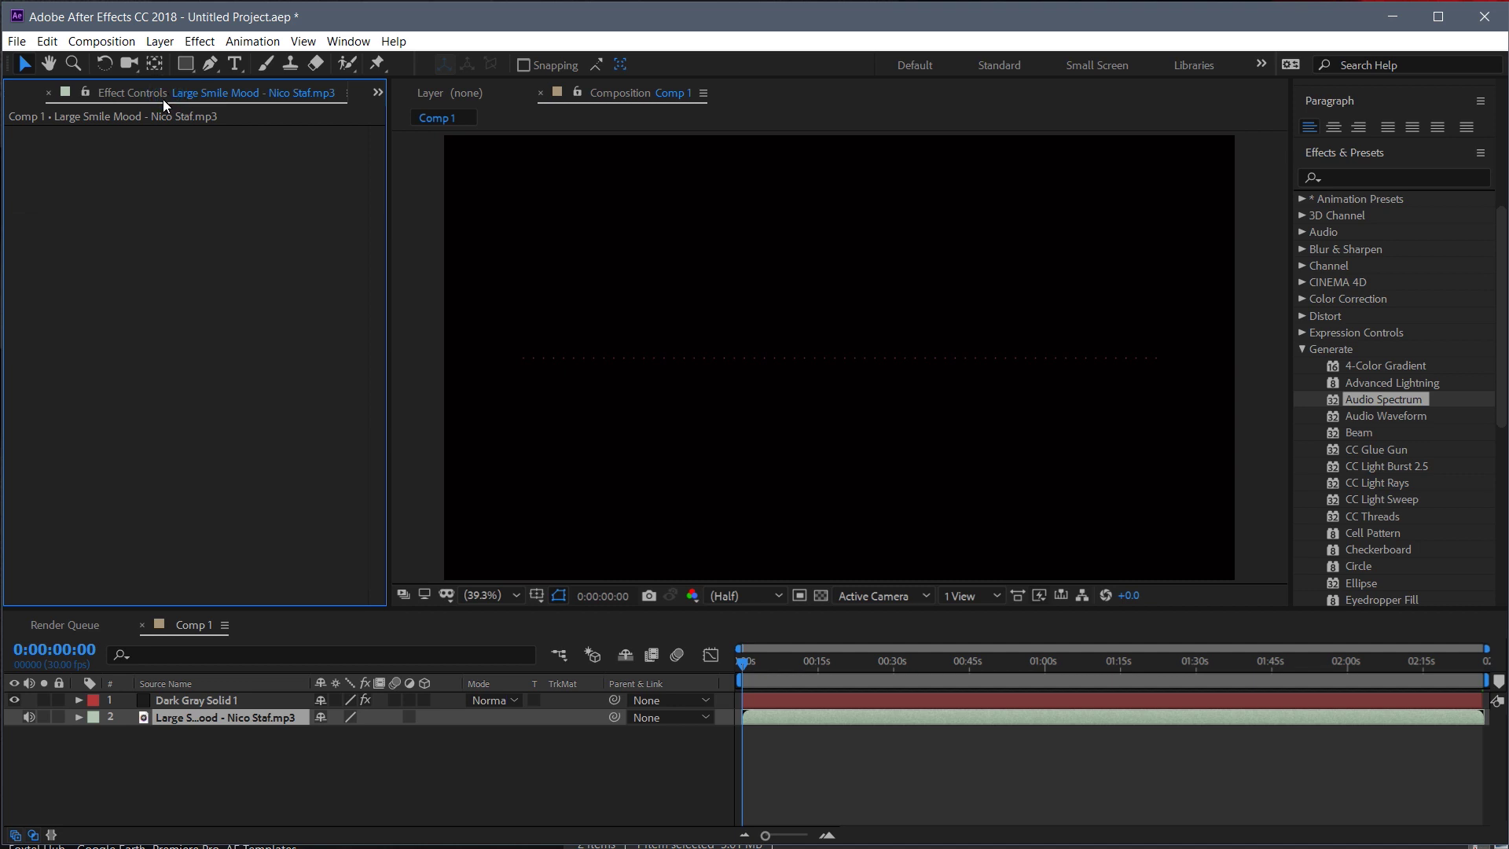
{"action": "left_click", "coordinate": [232, 702]}
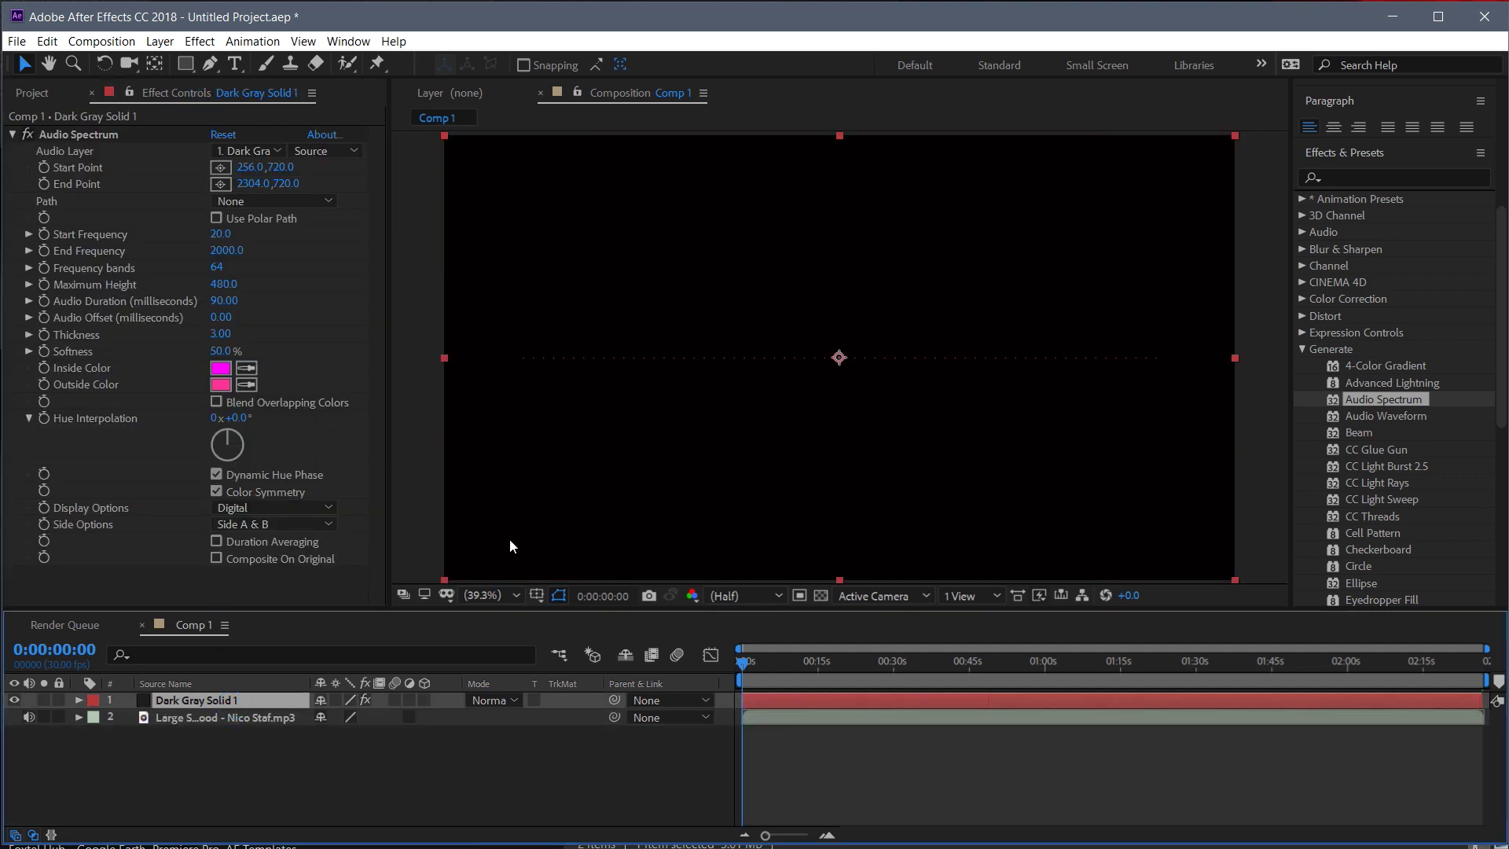
Set the Audio Spectrum's Audio Layer to 2. Large Smile Mood and preview the spectrum
{"action": "key", "text": "space"}
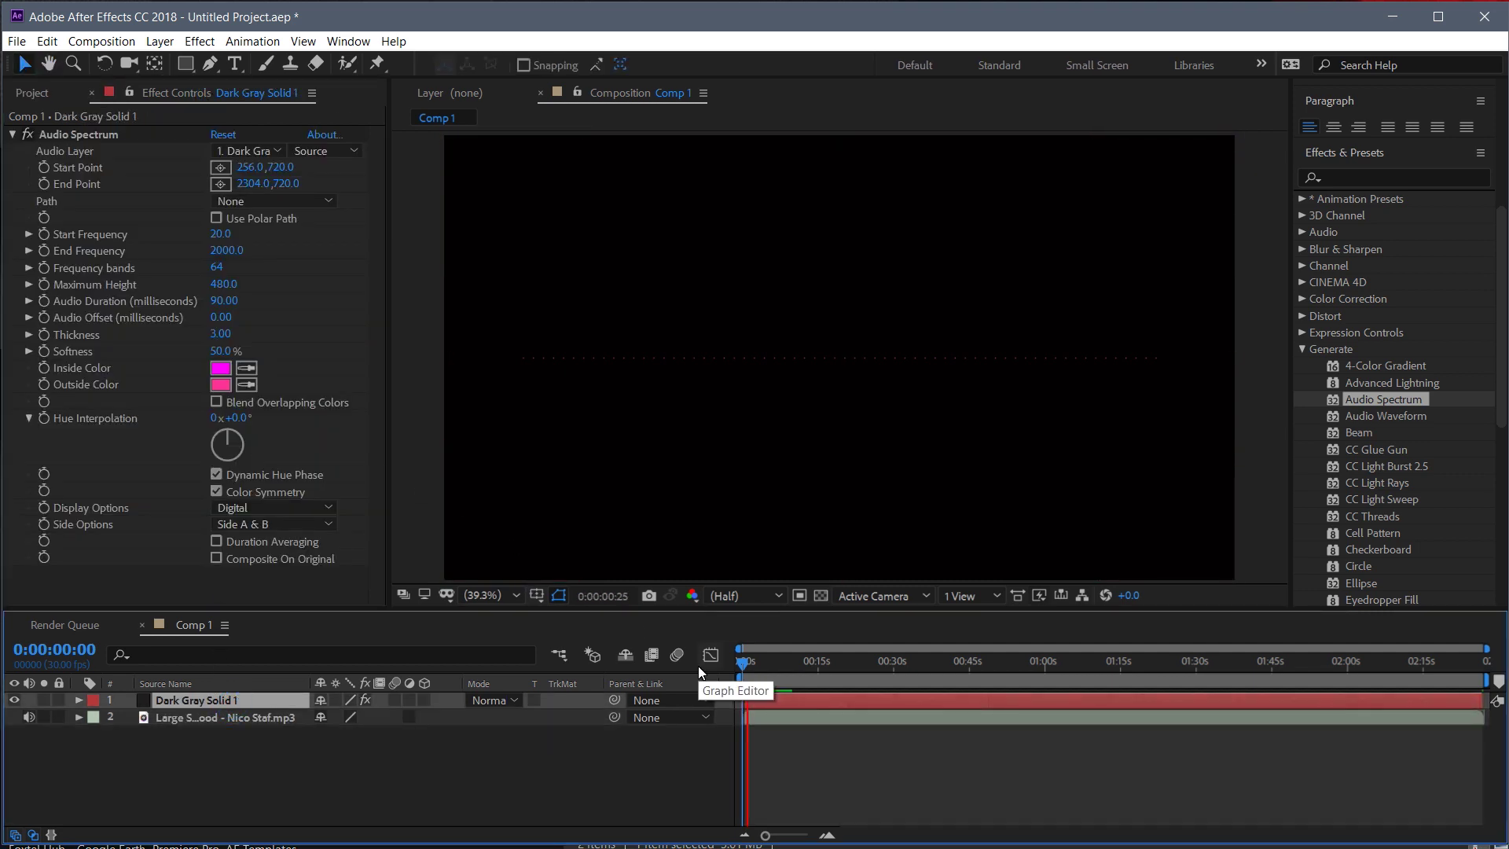
{"action": "key", "text": "space"}
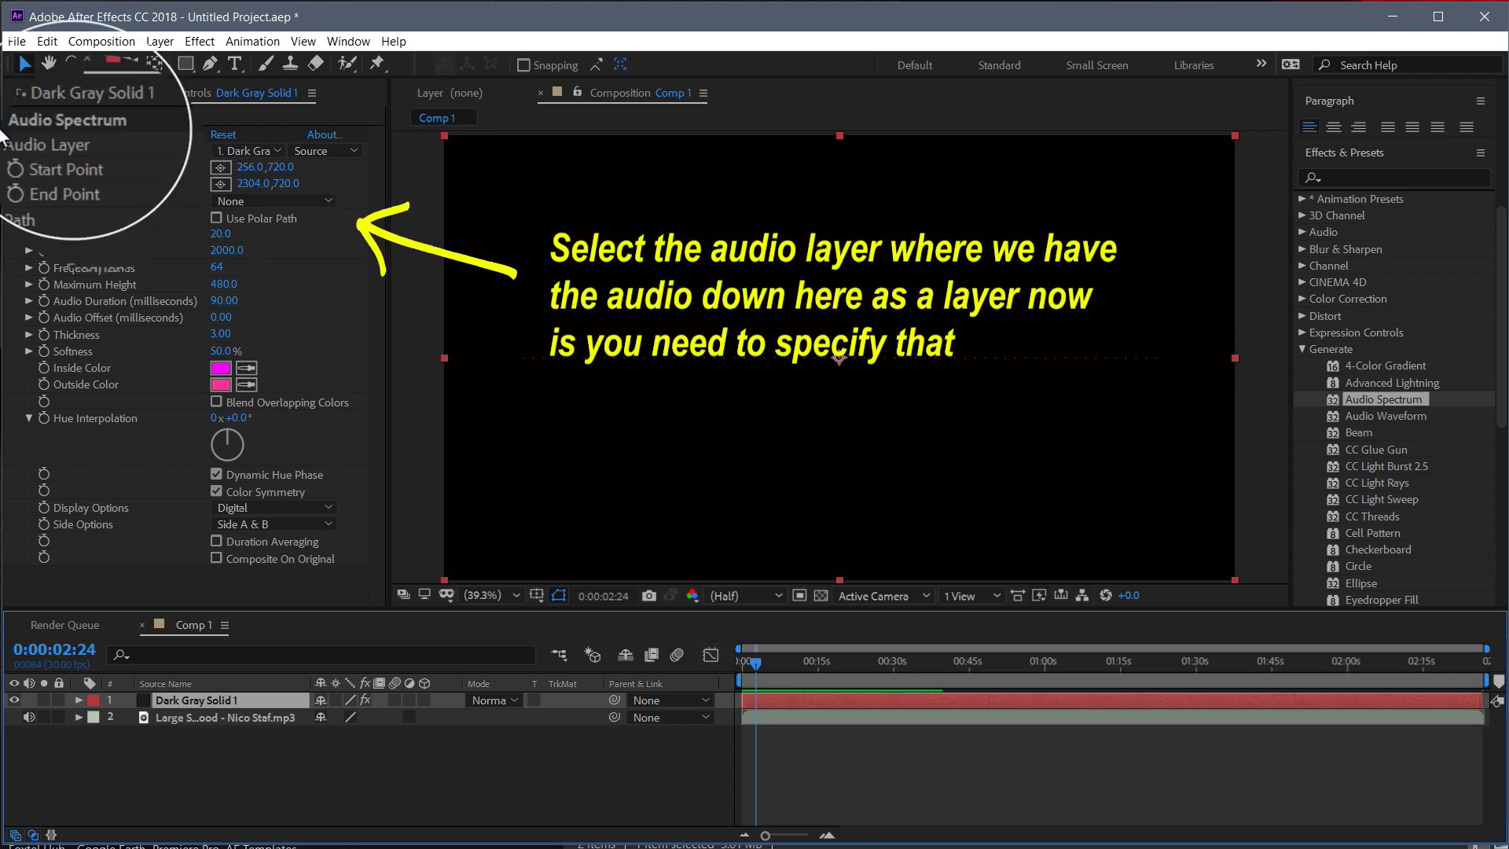
{"action": "left_click", "coordinate": [264, 154]}
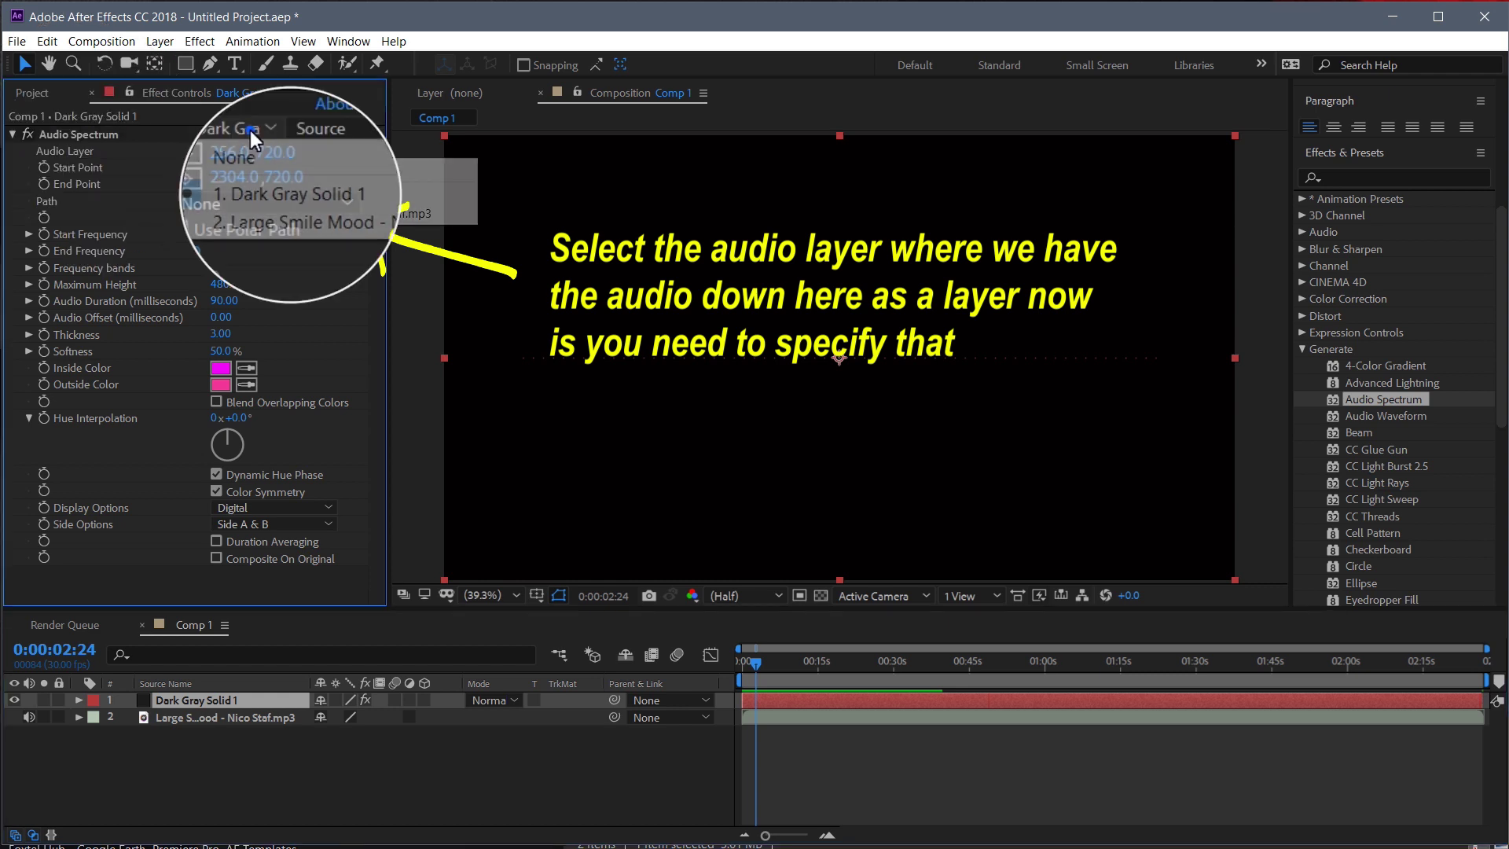
{"action": "left_click", "coordinate": [267, 217]}
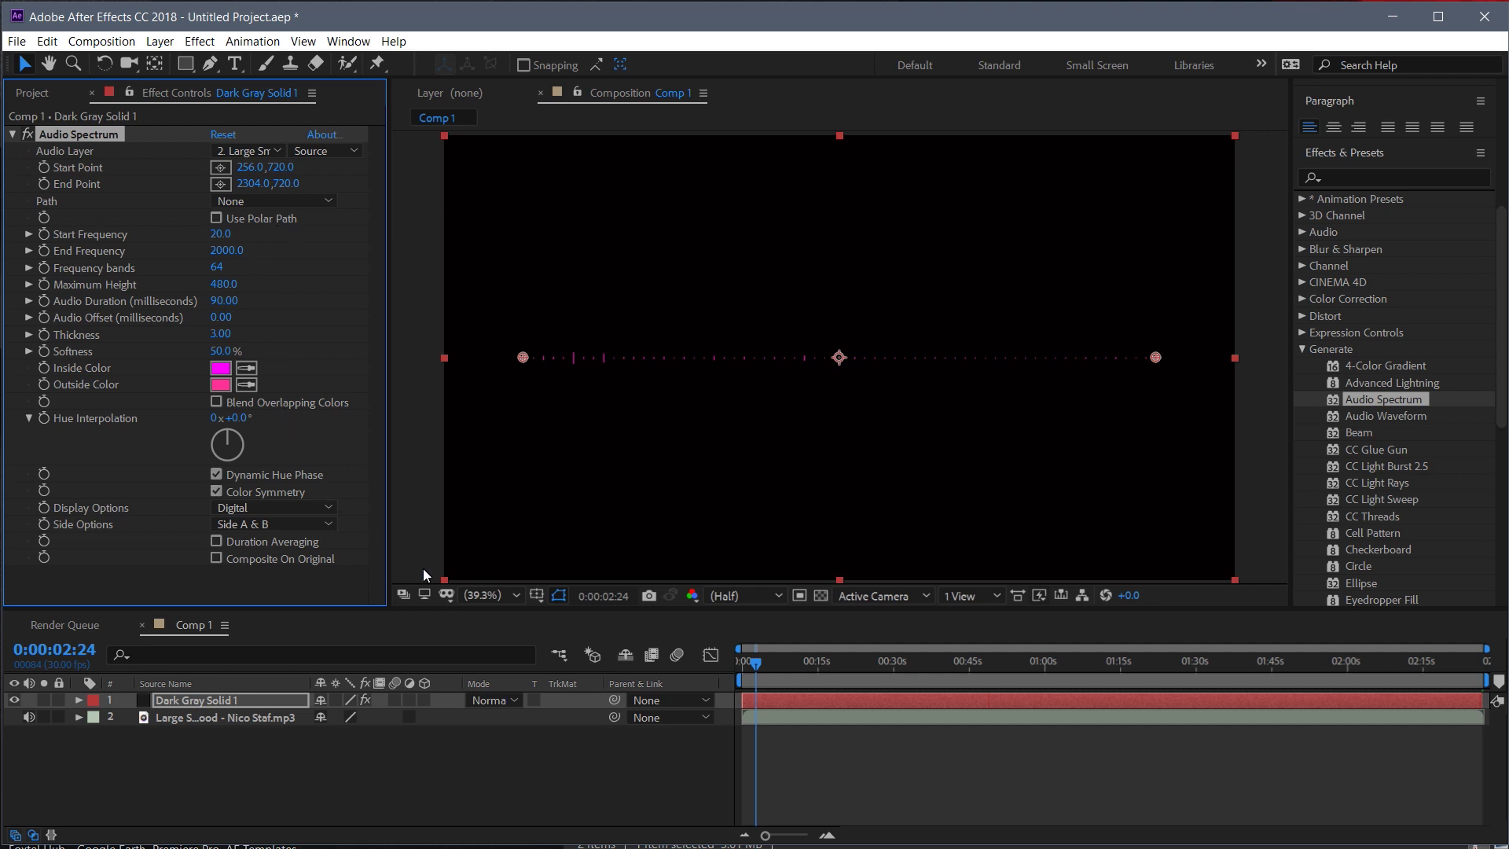
{"action": "left_click_drag", "start_coordinate": [757, 665], "coordinate": [742, 671]}
{"action": "key", "text": "space"}
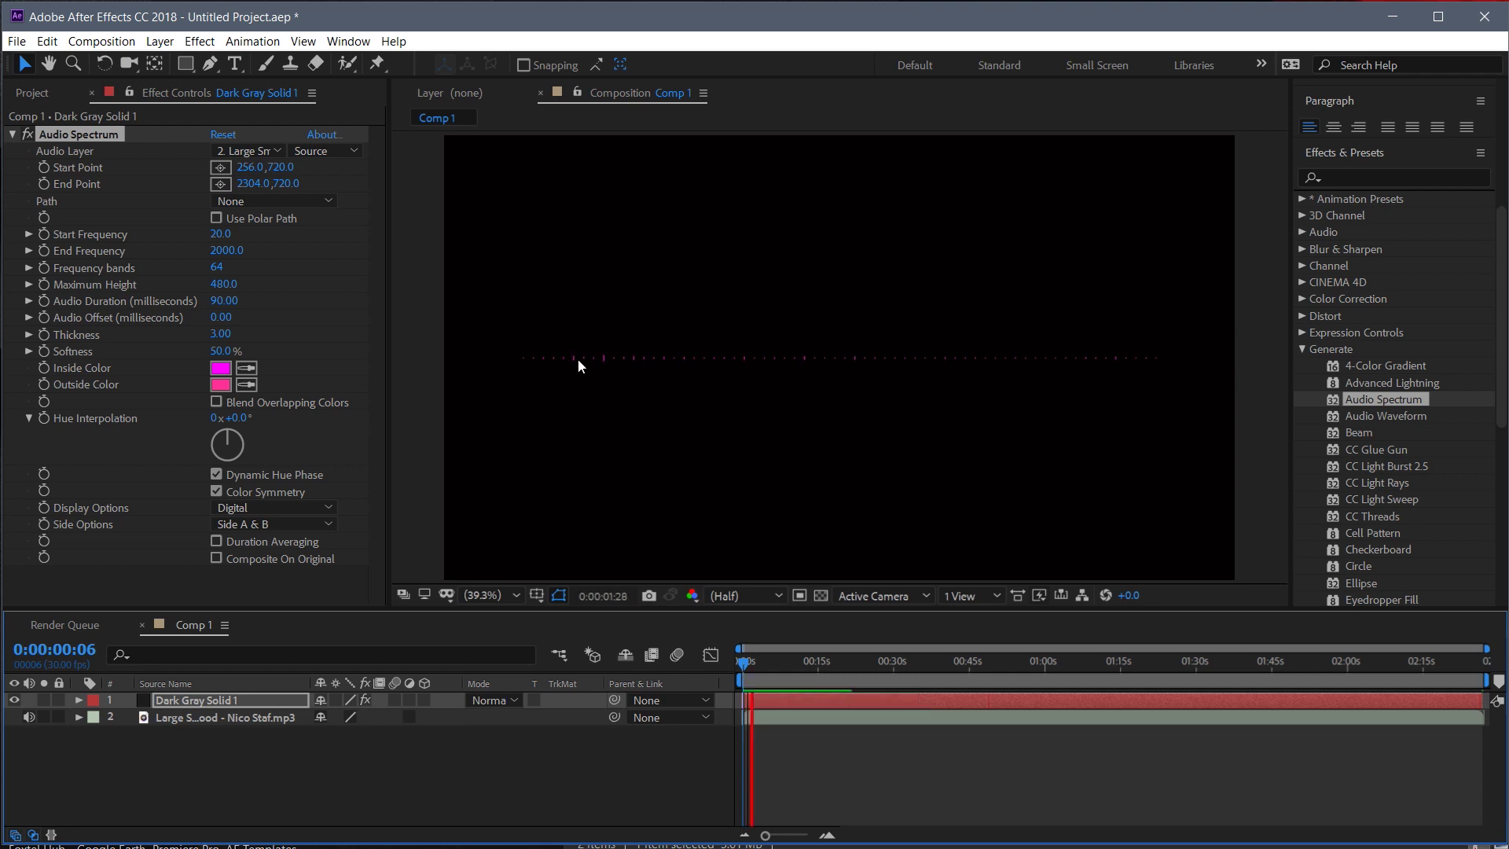
{"action": "key", "text": "space"}
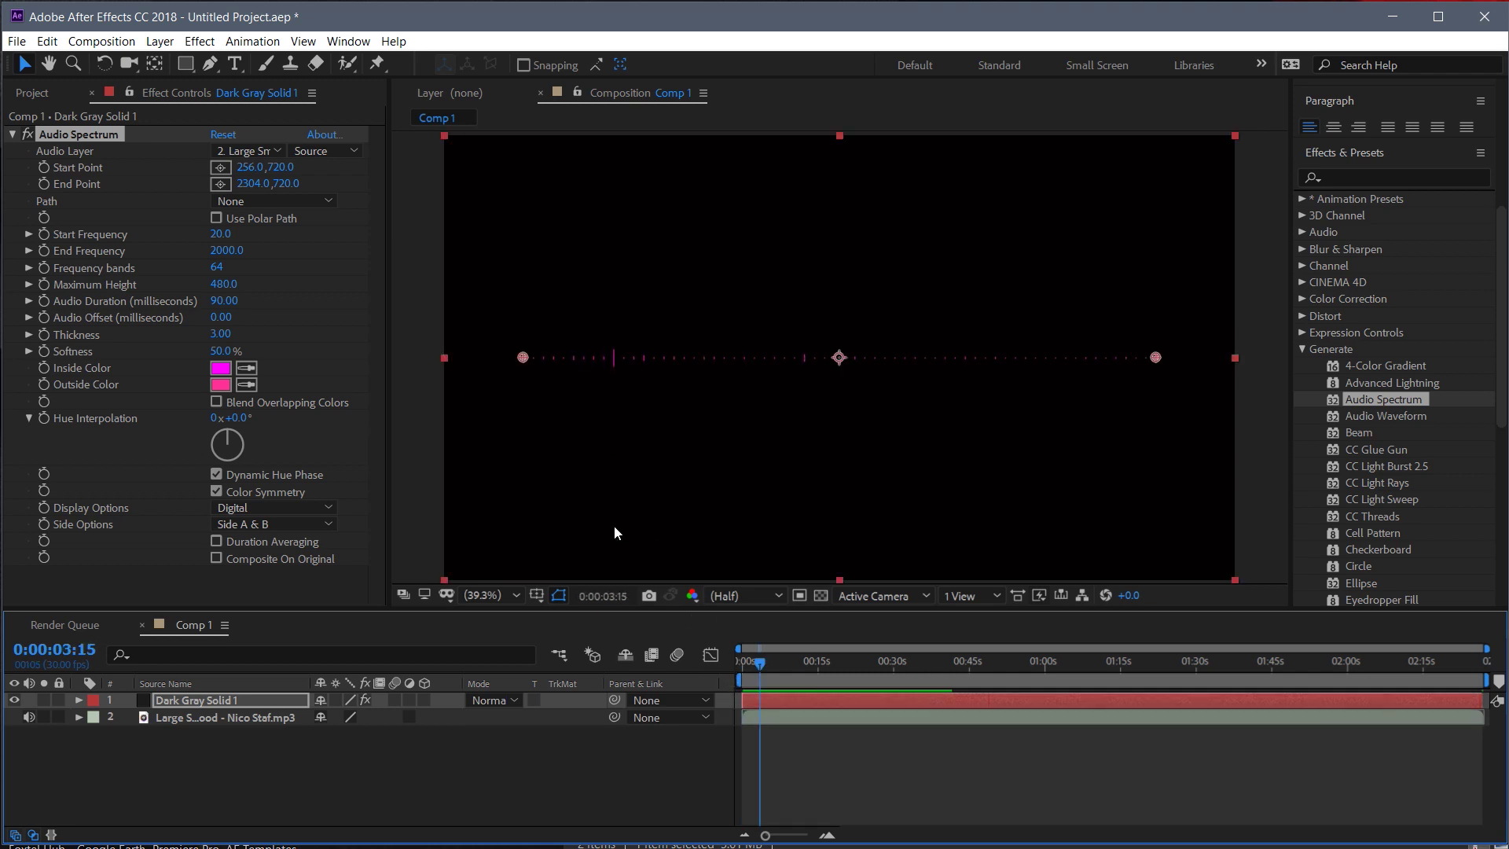
{"action": "left_click", "coordinate": [226, 288]}
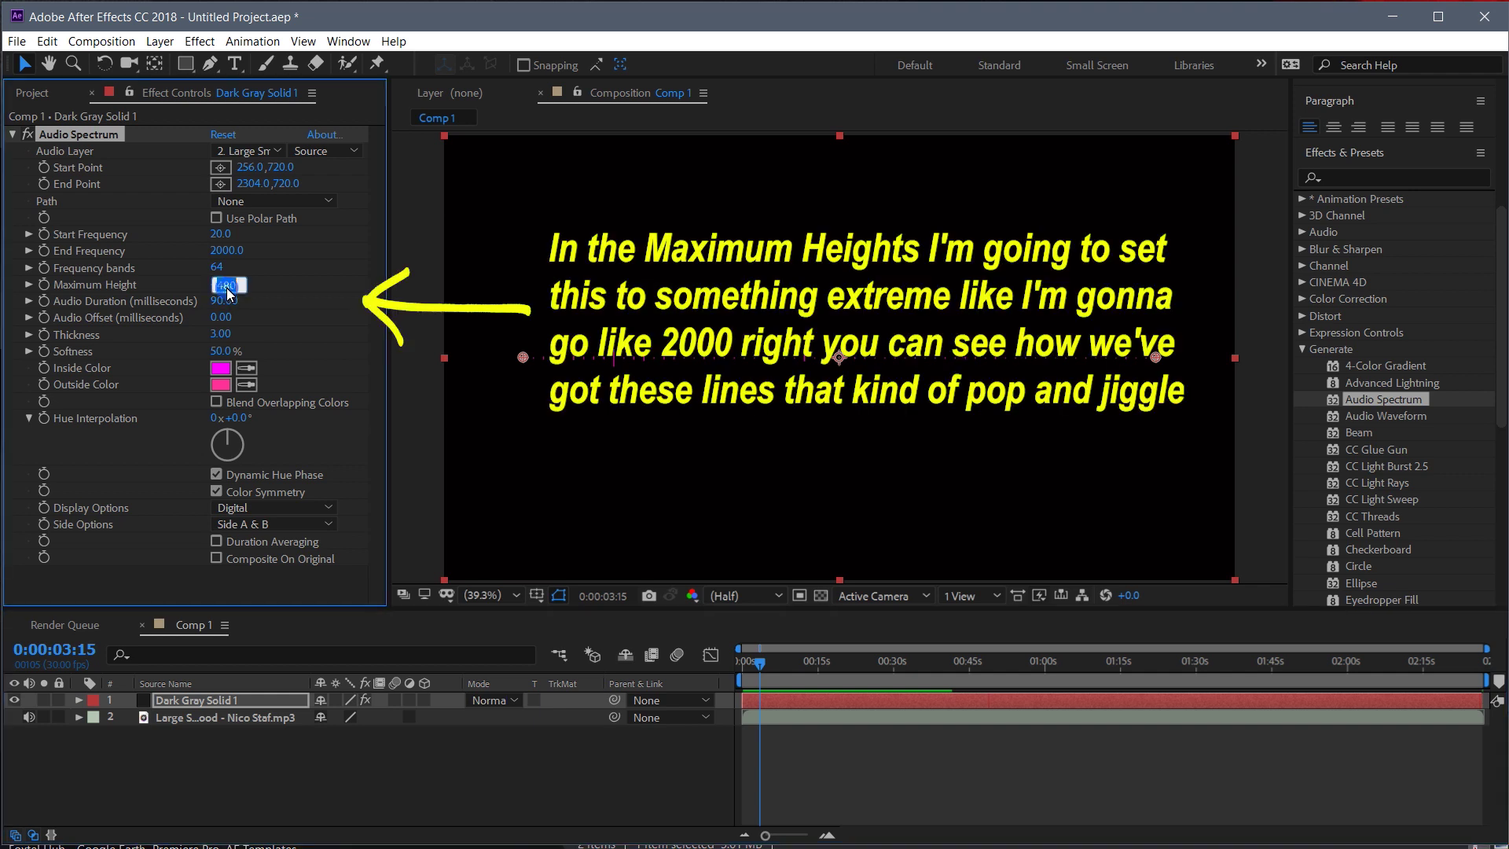
Set the Audio Spectrum's Maximum Height to 2000 and Hue Interpolation to +90°
{"action": "type", "text": "2000"}
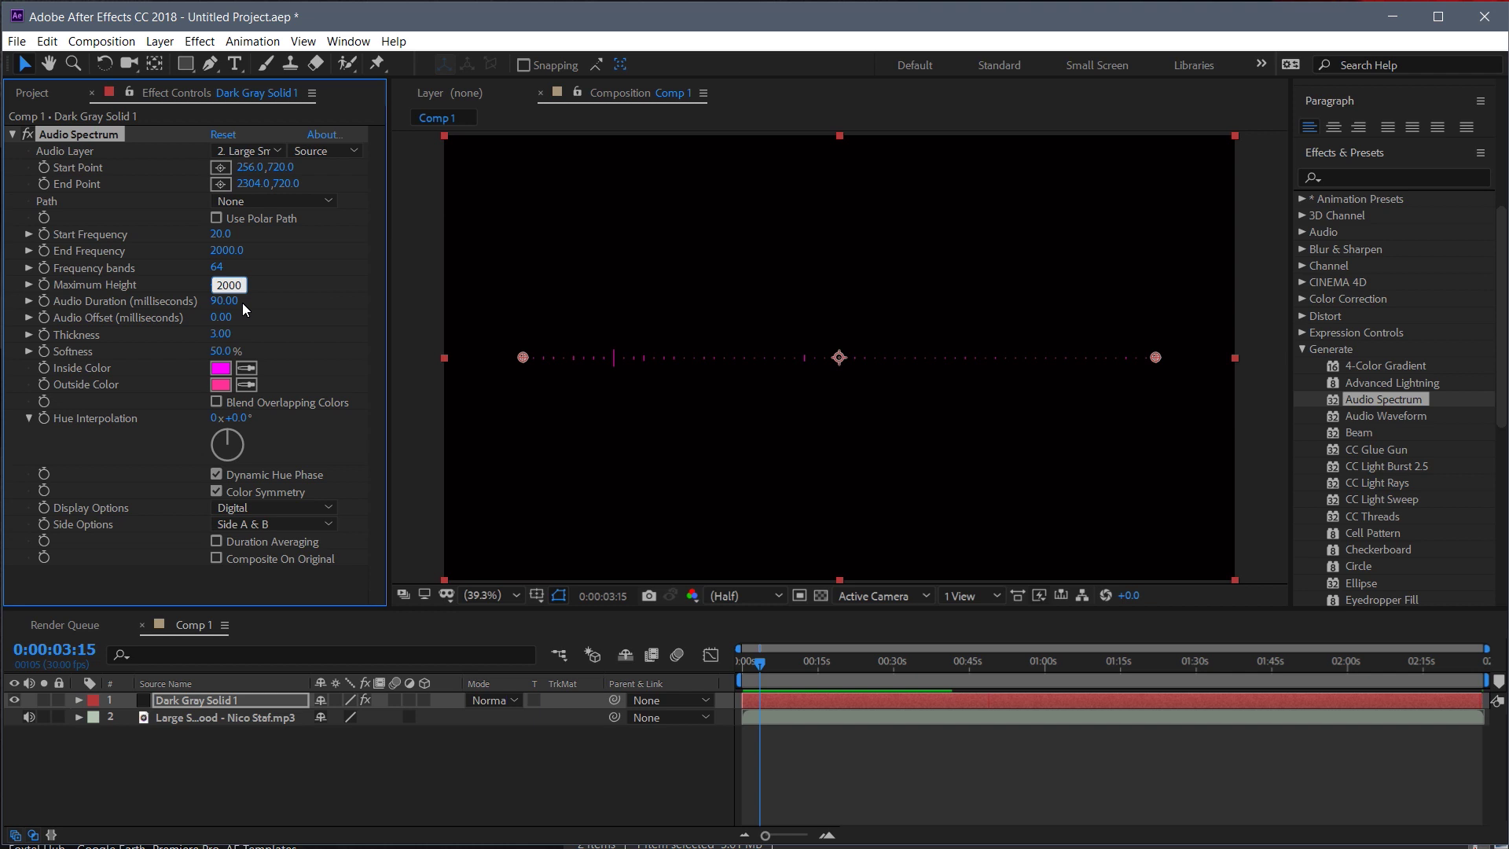
{"action": "left_click", "coordinate": [312, 308]}
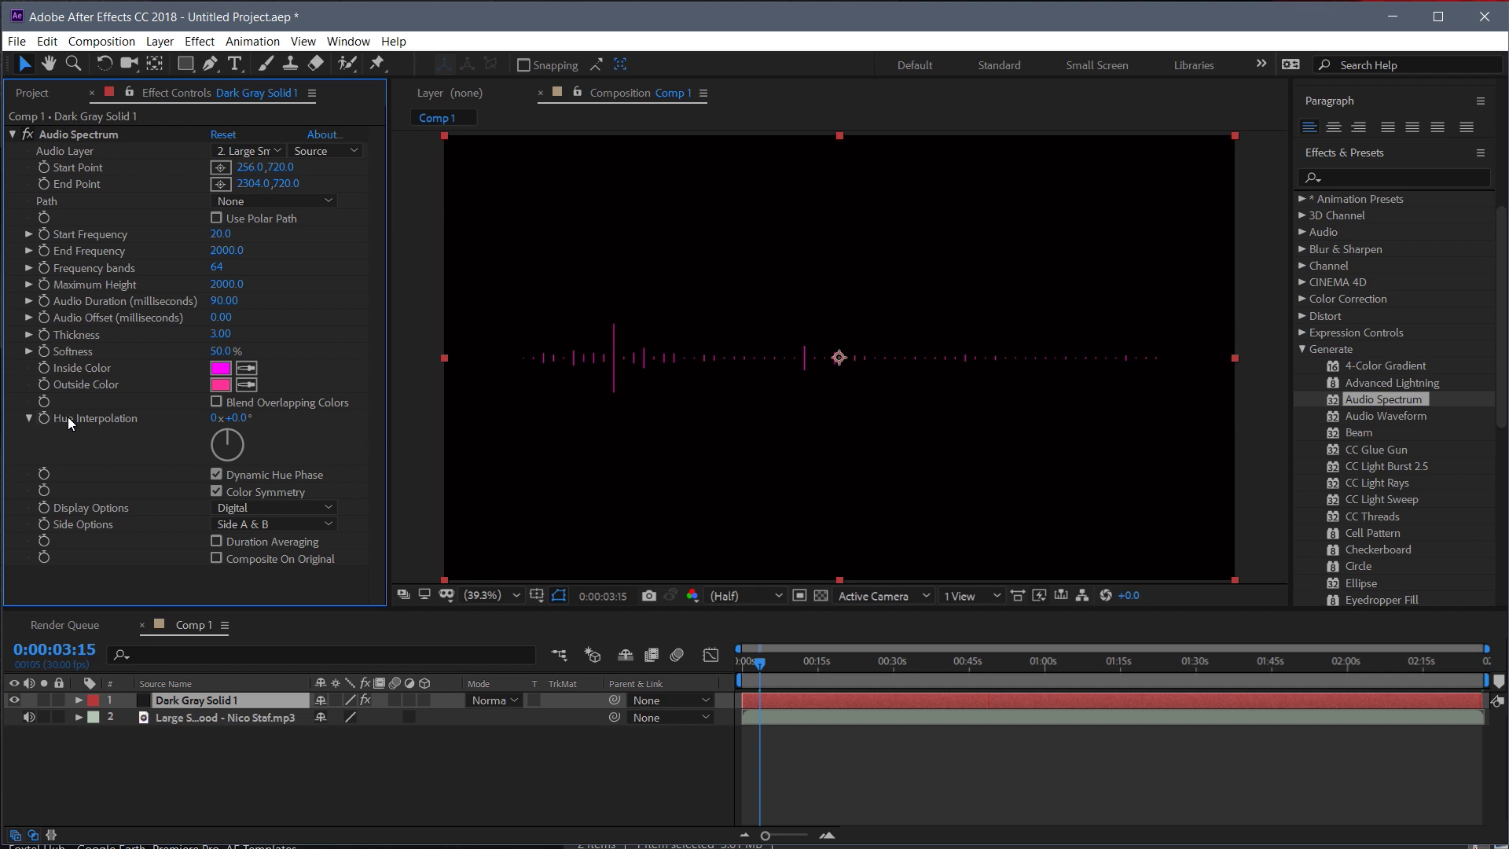
{"action": "left_click", "coordinate": [242, 422]}
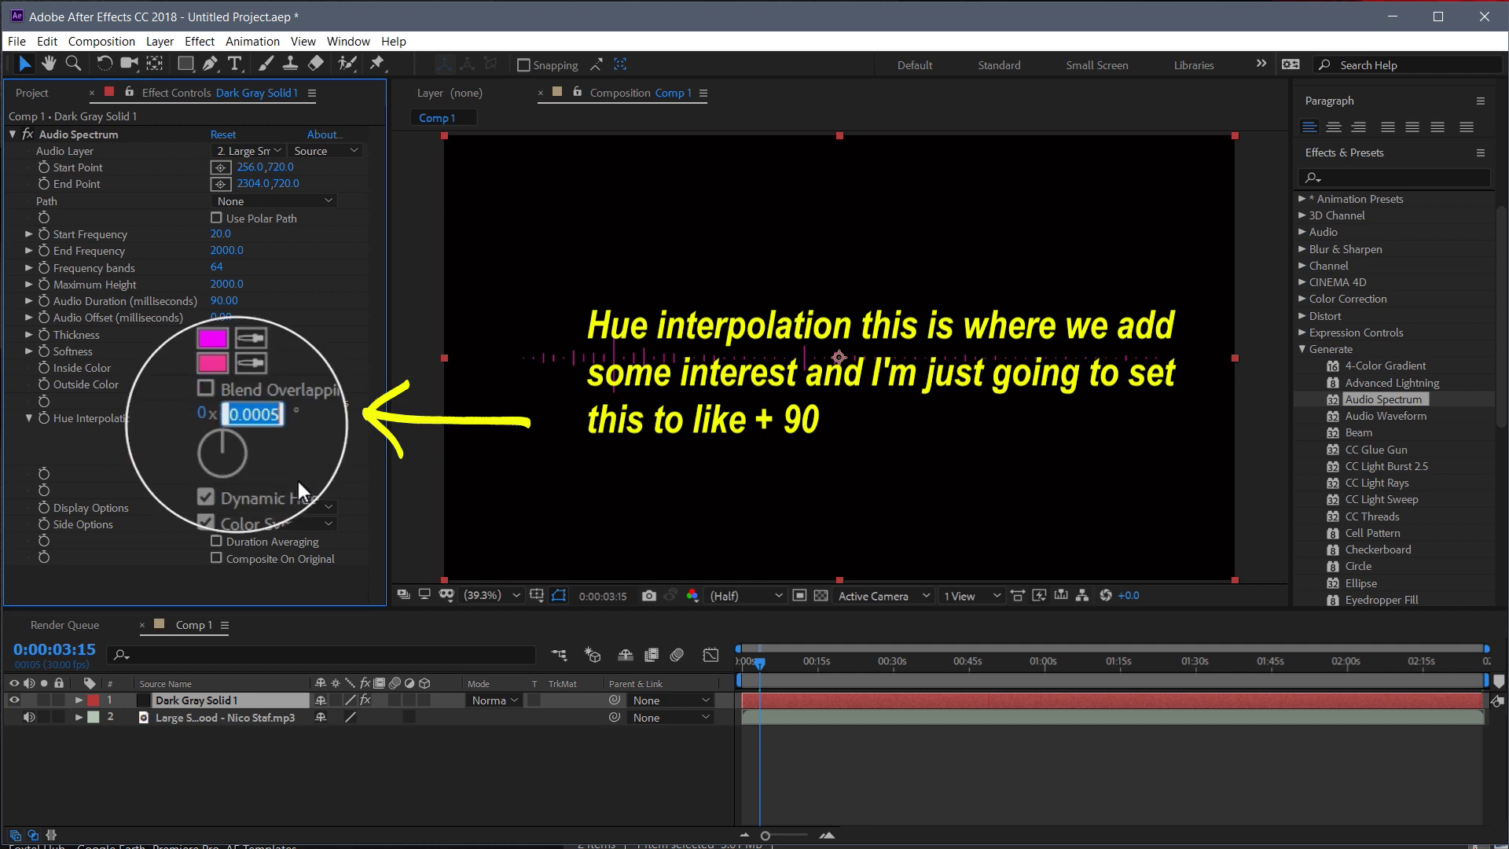
{"action": "type", "text": "90"}
{"action": "key", "text": "Return"}
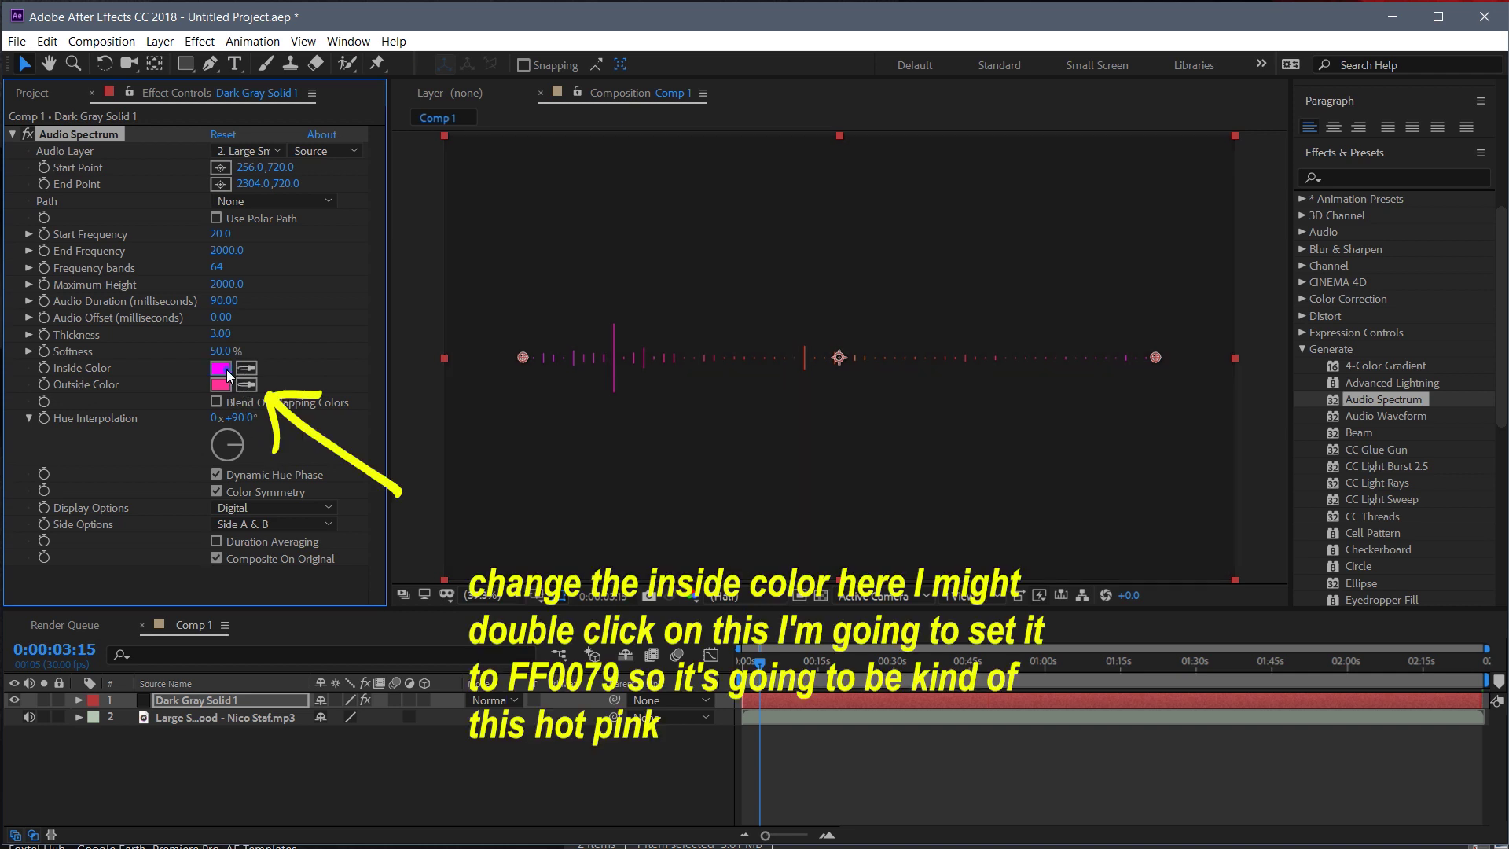
{"action": "left_click", "coordinate": [221, 368]}
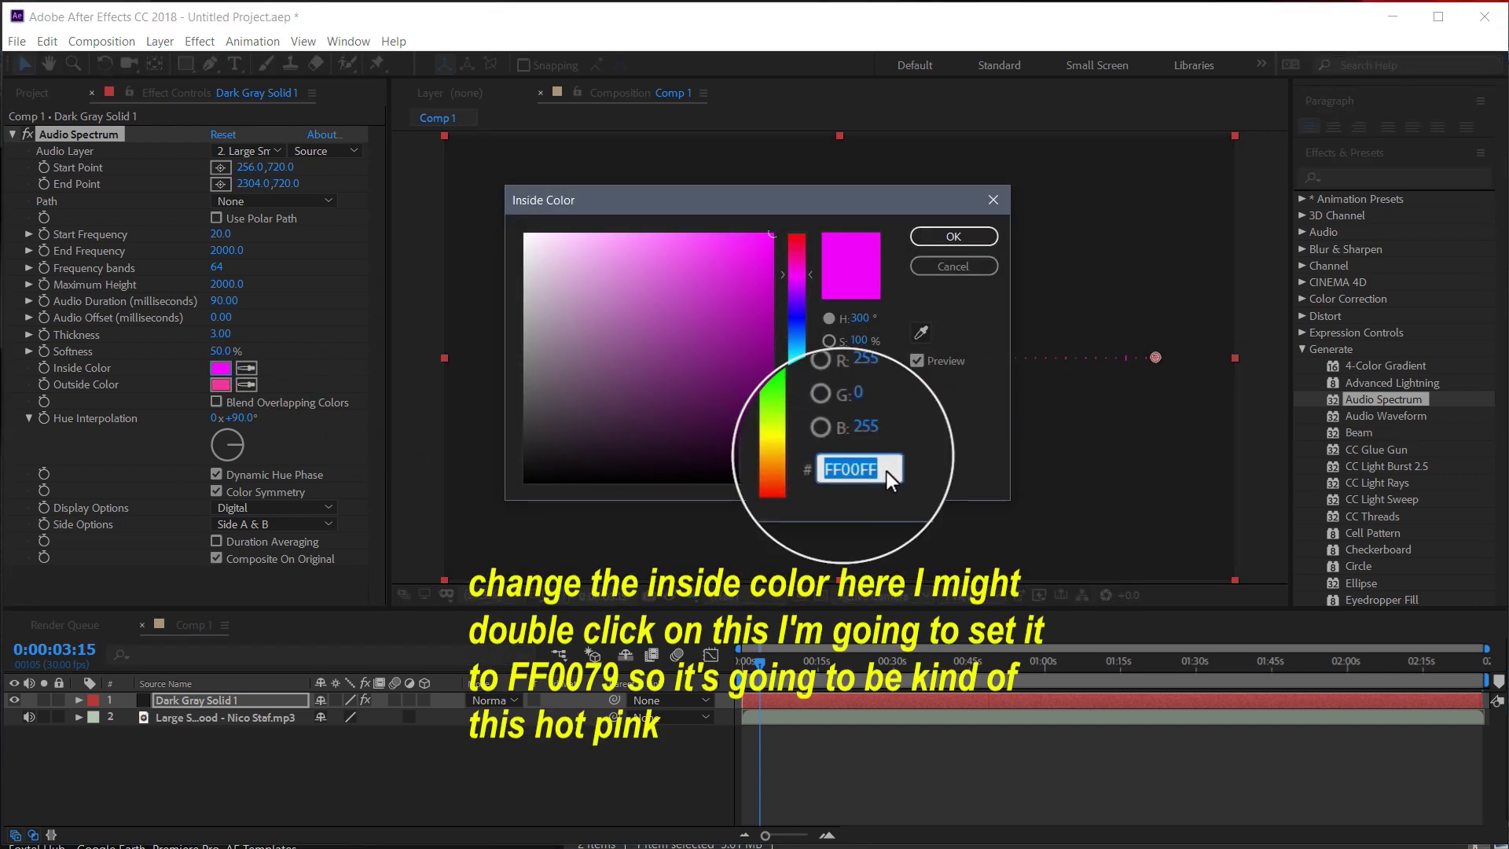
Change the Inside Color to hot pink FF0079
{"action": "type", "text": "FF"}
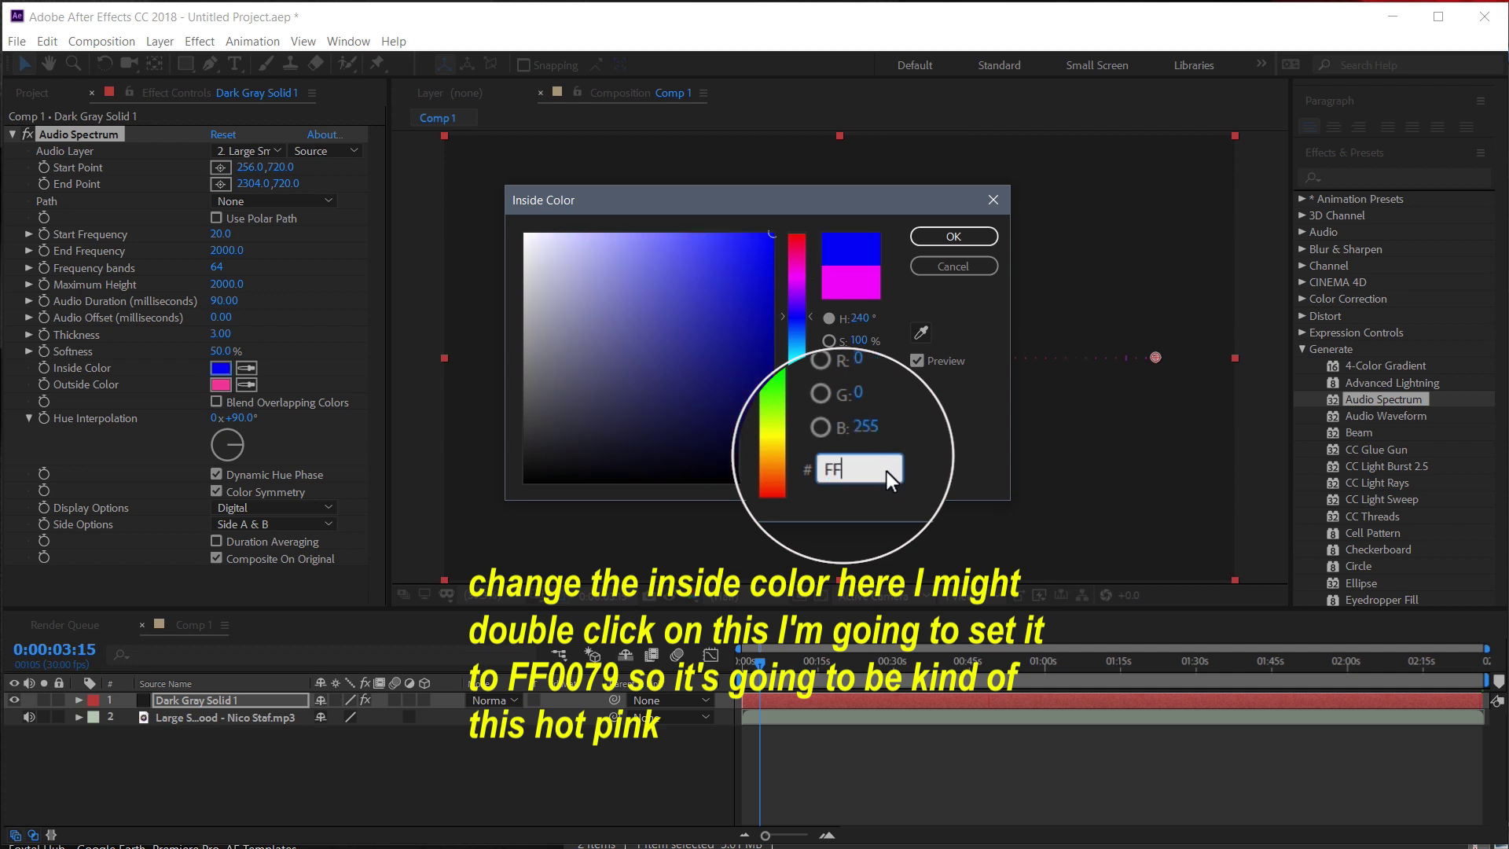
{"action": "type", "text": "00"}
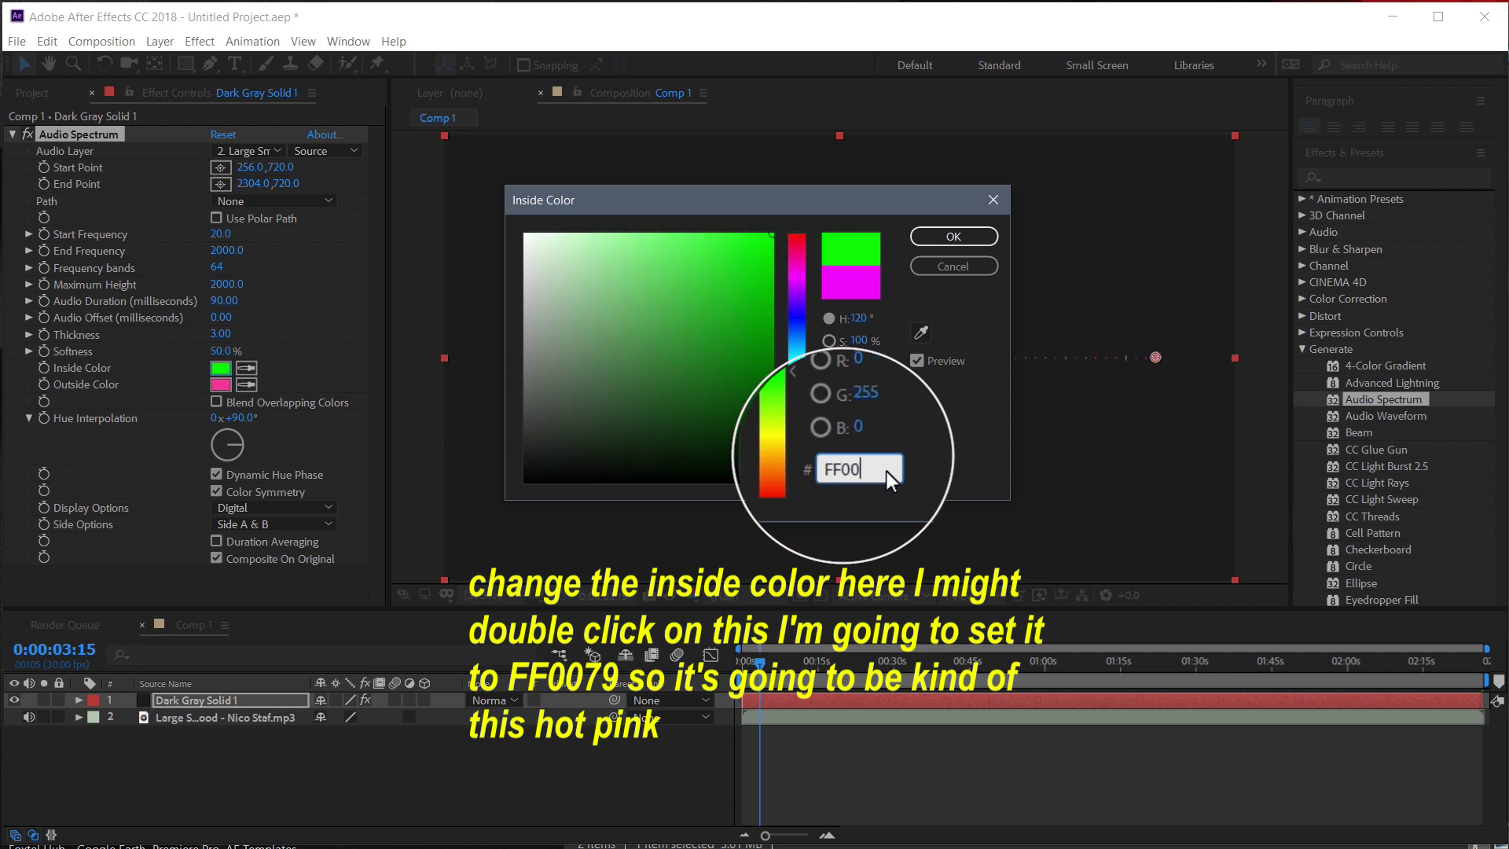
{"action": "type", "text": "79"}
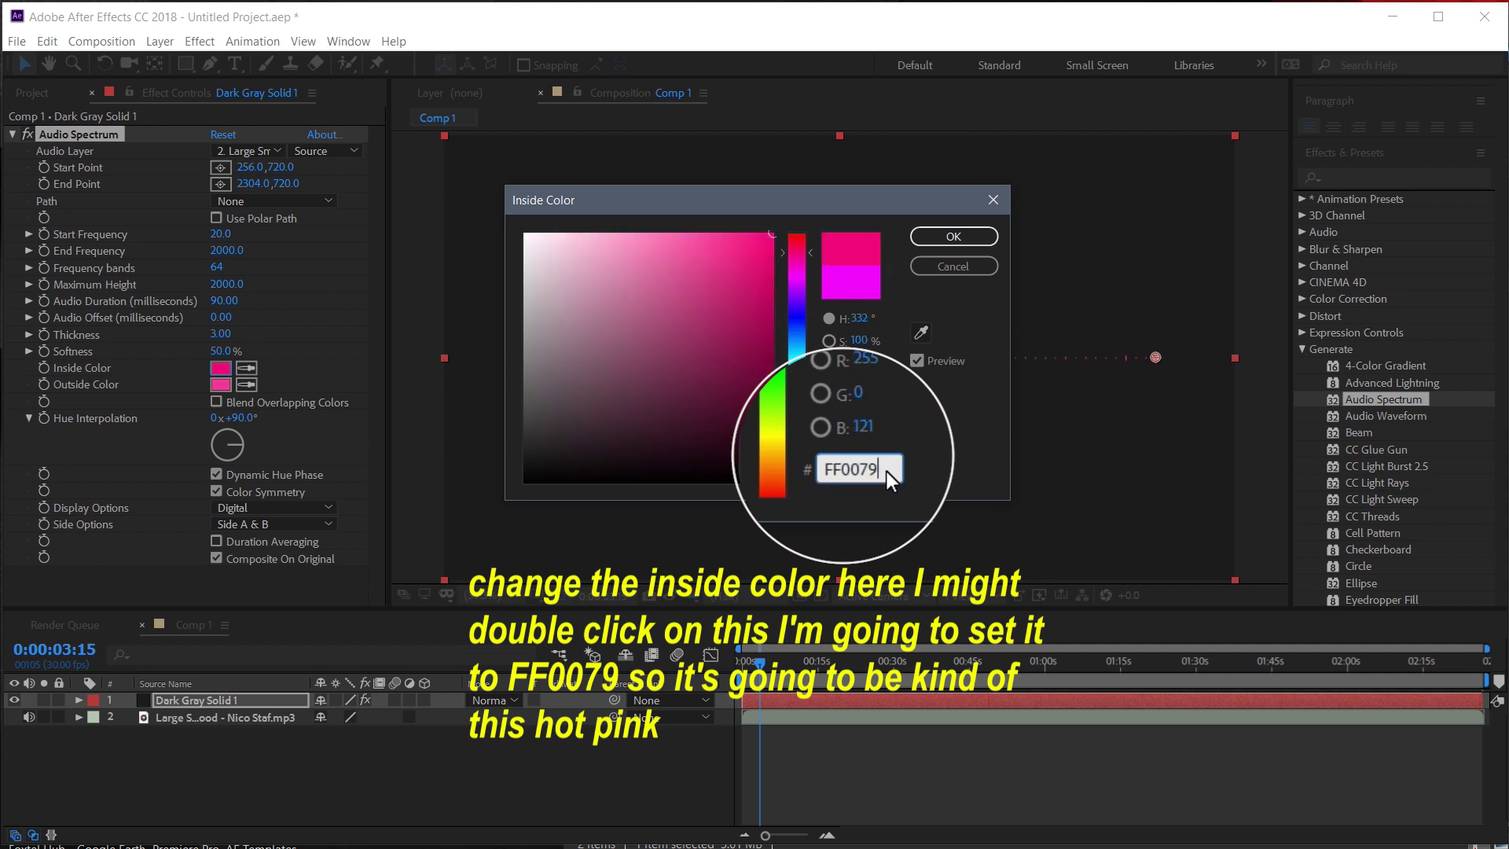
{"action": "left_click", "coordinate": [980, 243]}
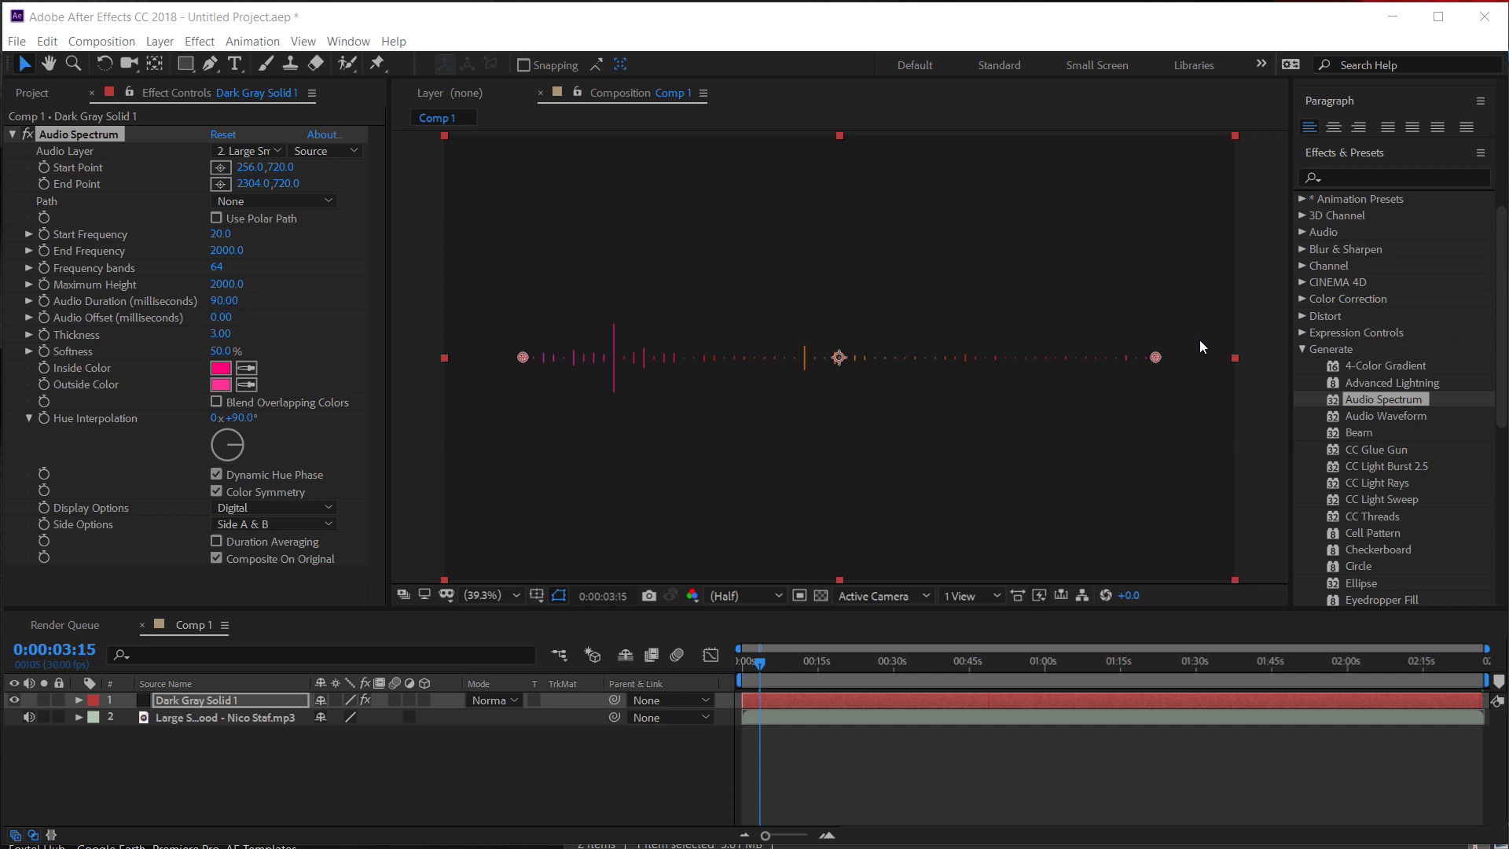
Change the Outside Color to magenta-pink FF00EA
{"action": "left_click", "coordinate": [222, 385]}
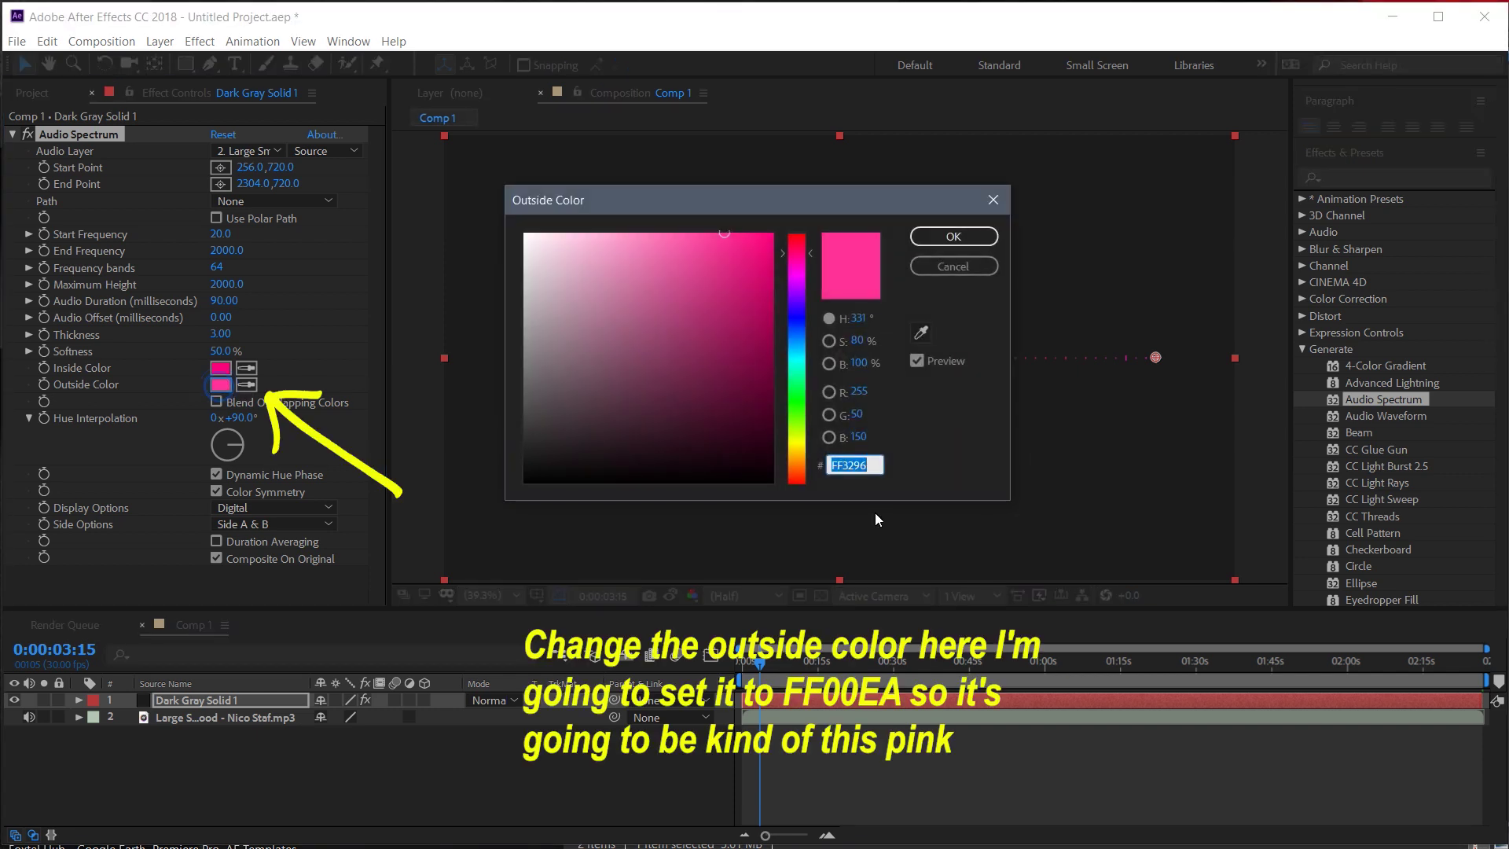
{"action": "type", "text": "FF00"}
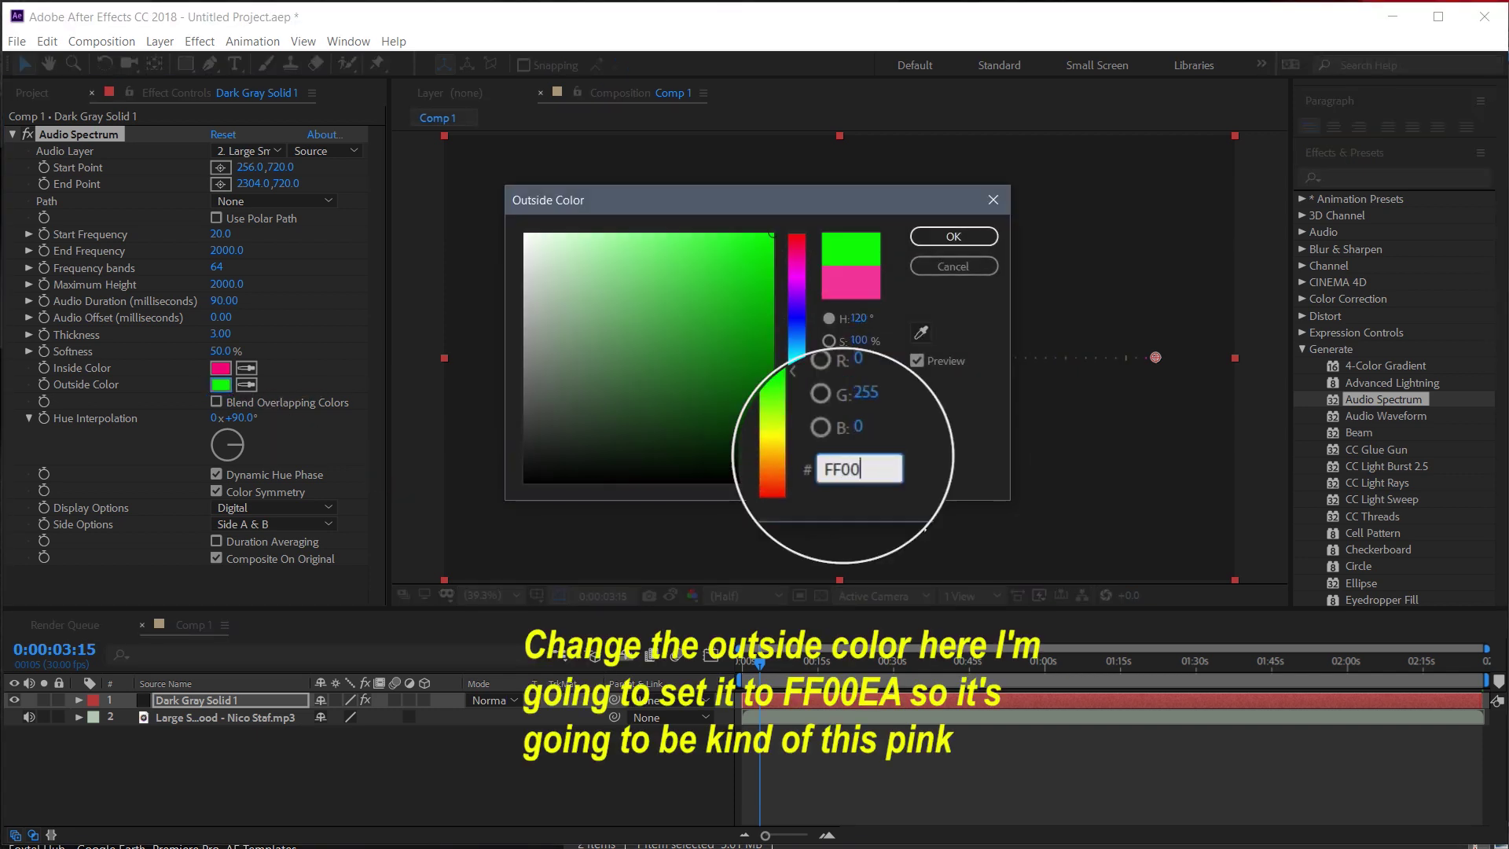
{"action": "type", "text": "E"}
{"action": "type", "text": "A"}
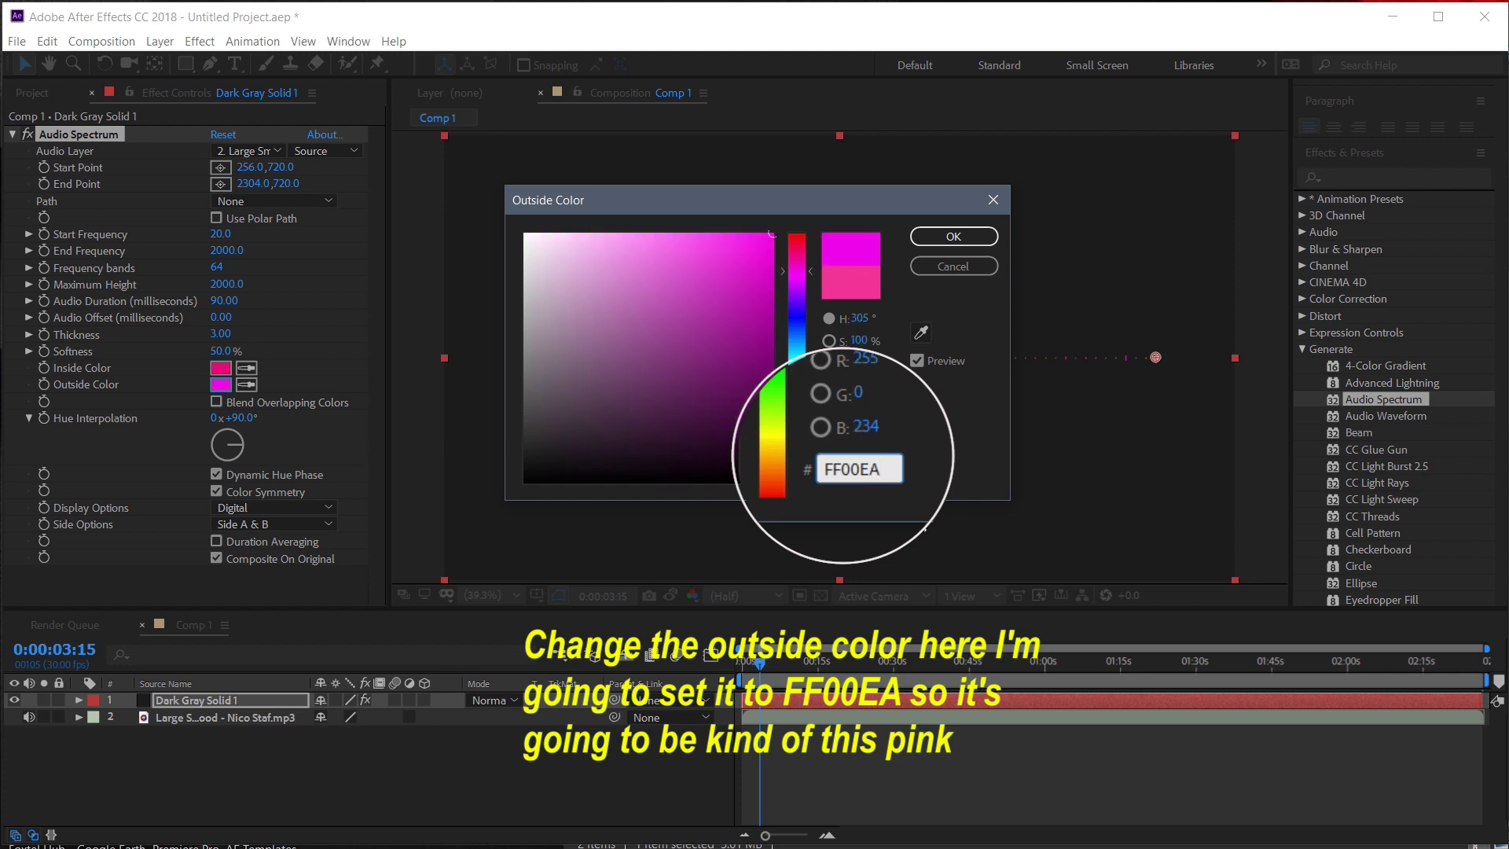
{"action": "key", "text": "BackSpace"}
{"action": "type", "text": "9"}
{"action": "key", "text": "BackSpace"}
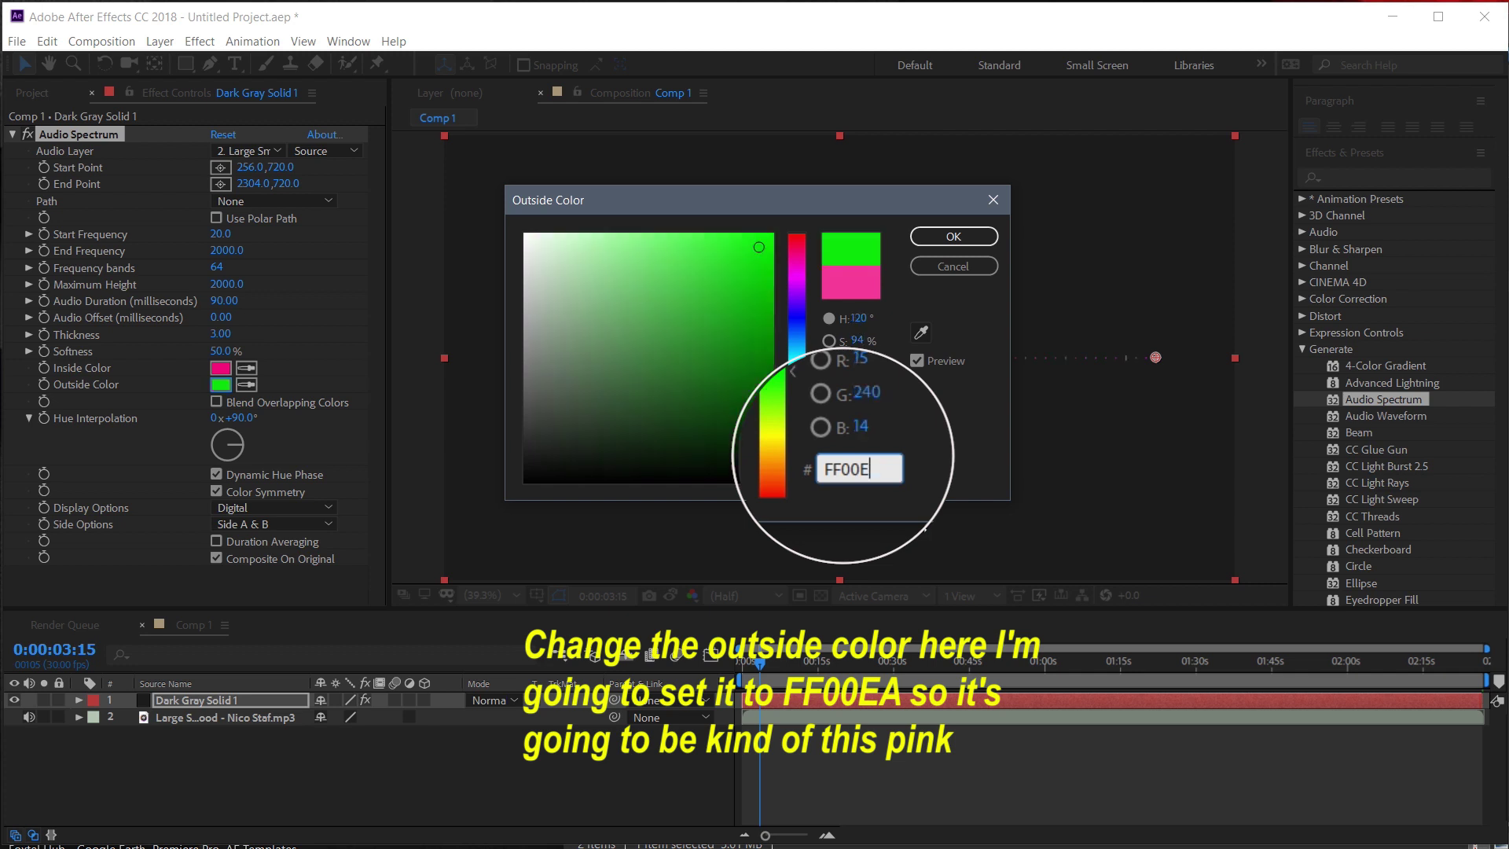
{"action": "type", "text": "A"}
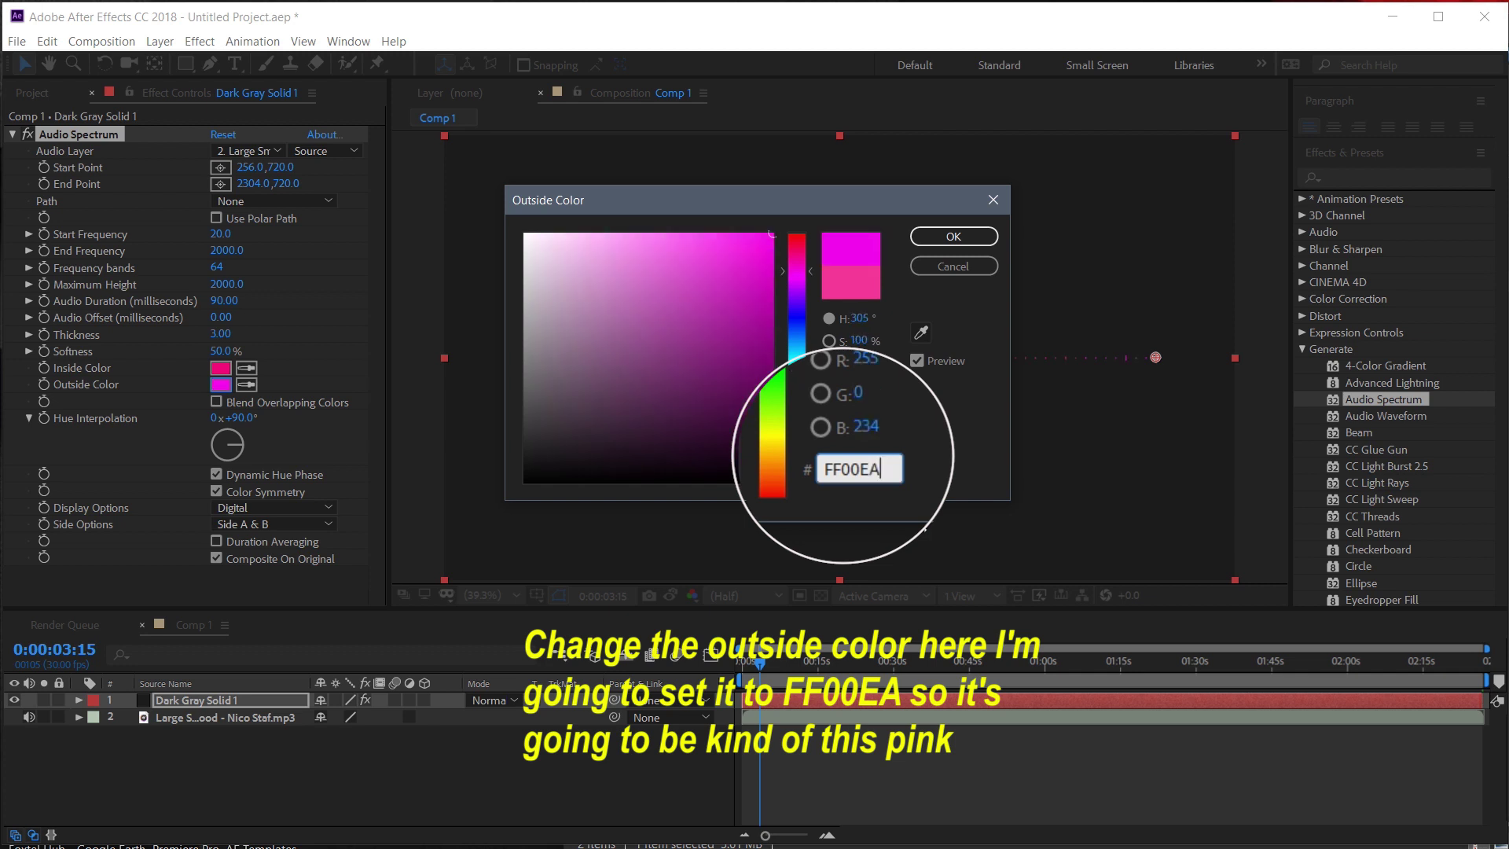
{"action": "key", "text": "BackSpace"}
{"action": "type", "text": "9"}
{"action": "key", "text": "BackSpace"}
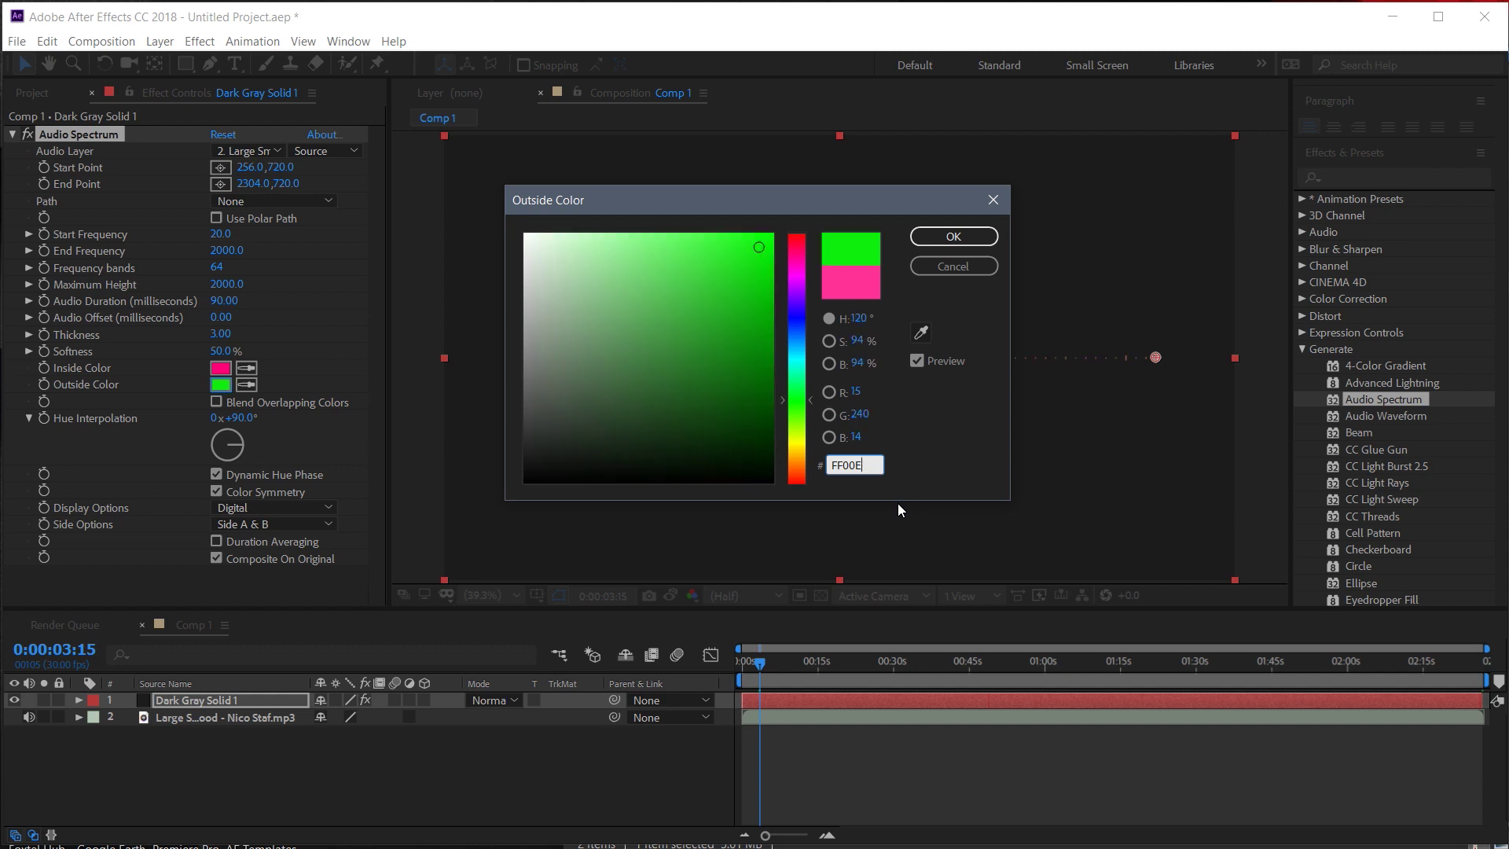
{"action": "type", "text": "A"}
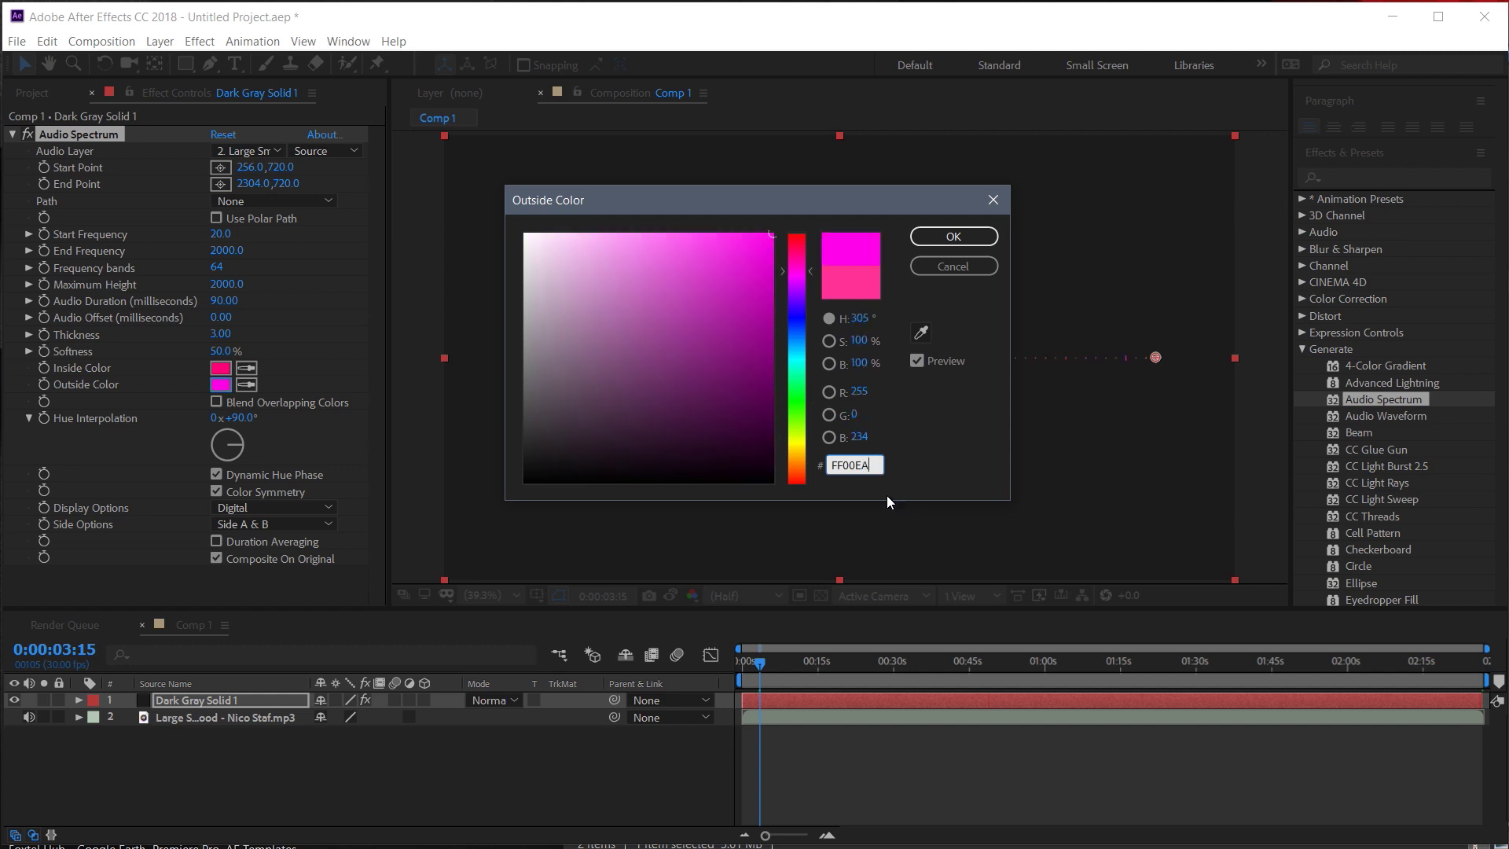
{"action": "left_click", "coordinate": [957, 238]}
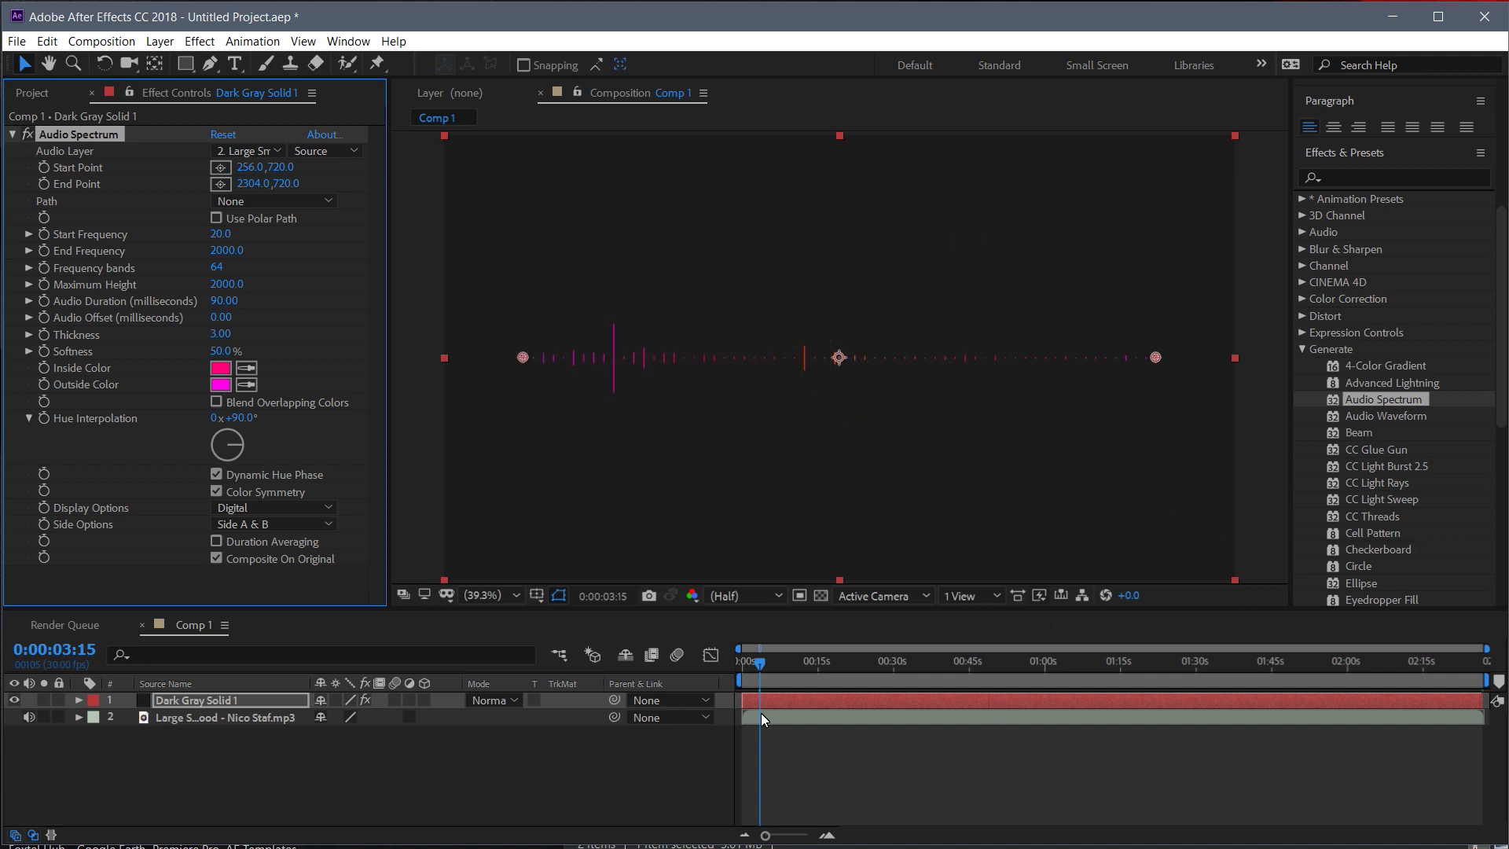
{"action": "left_click_drag", "start_coordinate": [764, 664], "coordinate": [794, 664]}
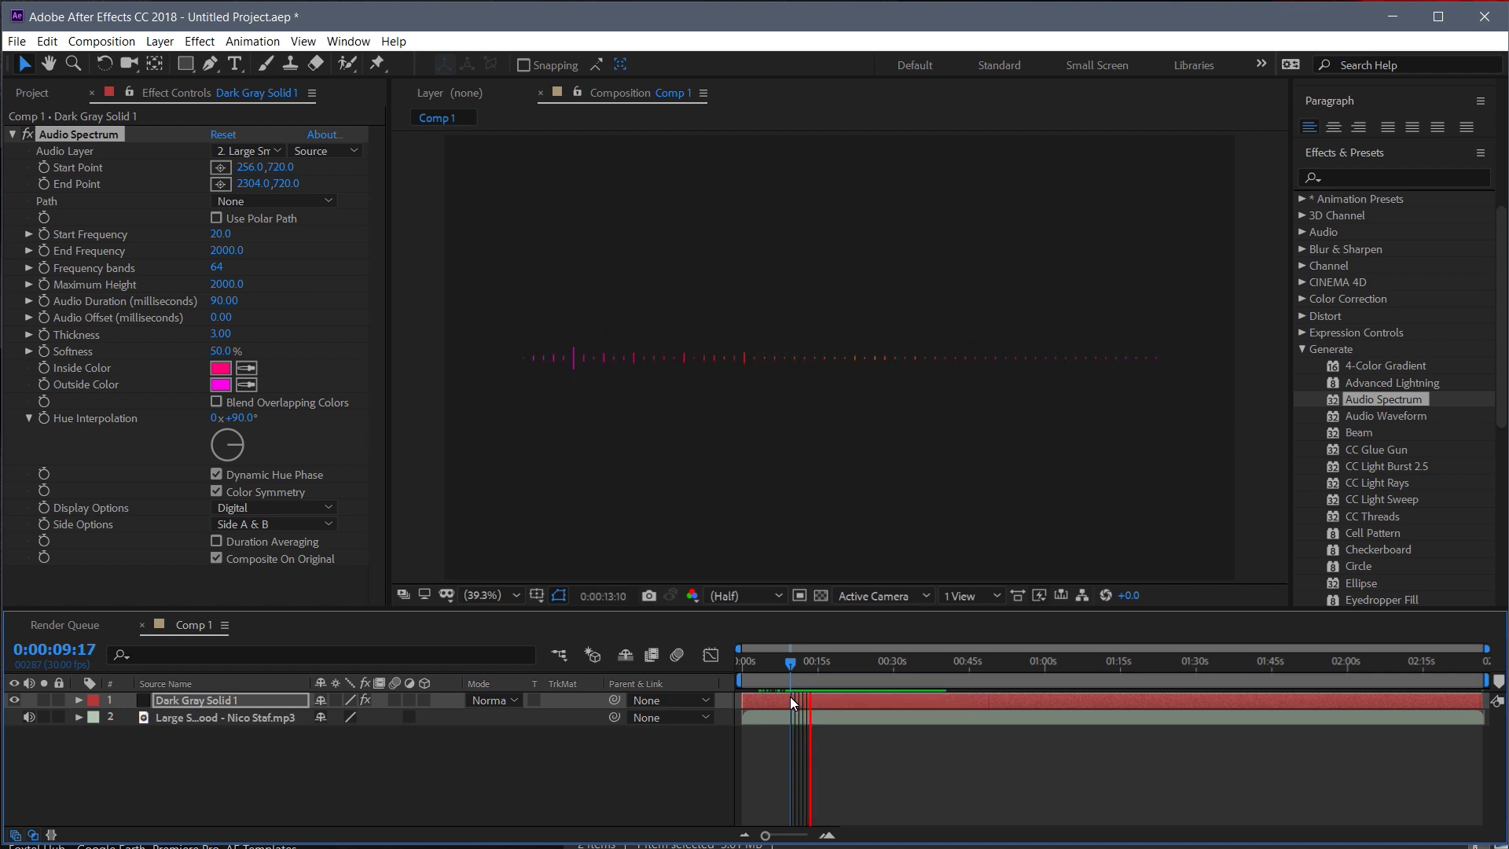
{"action": "left_click_drag", "start_coordinate": [795, 666], "coordinate": [746, 678]}
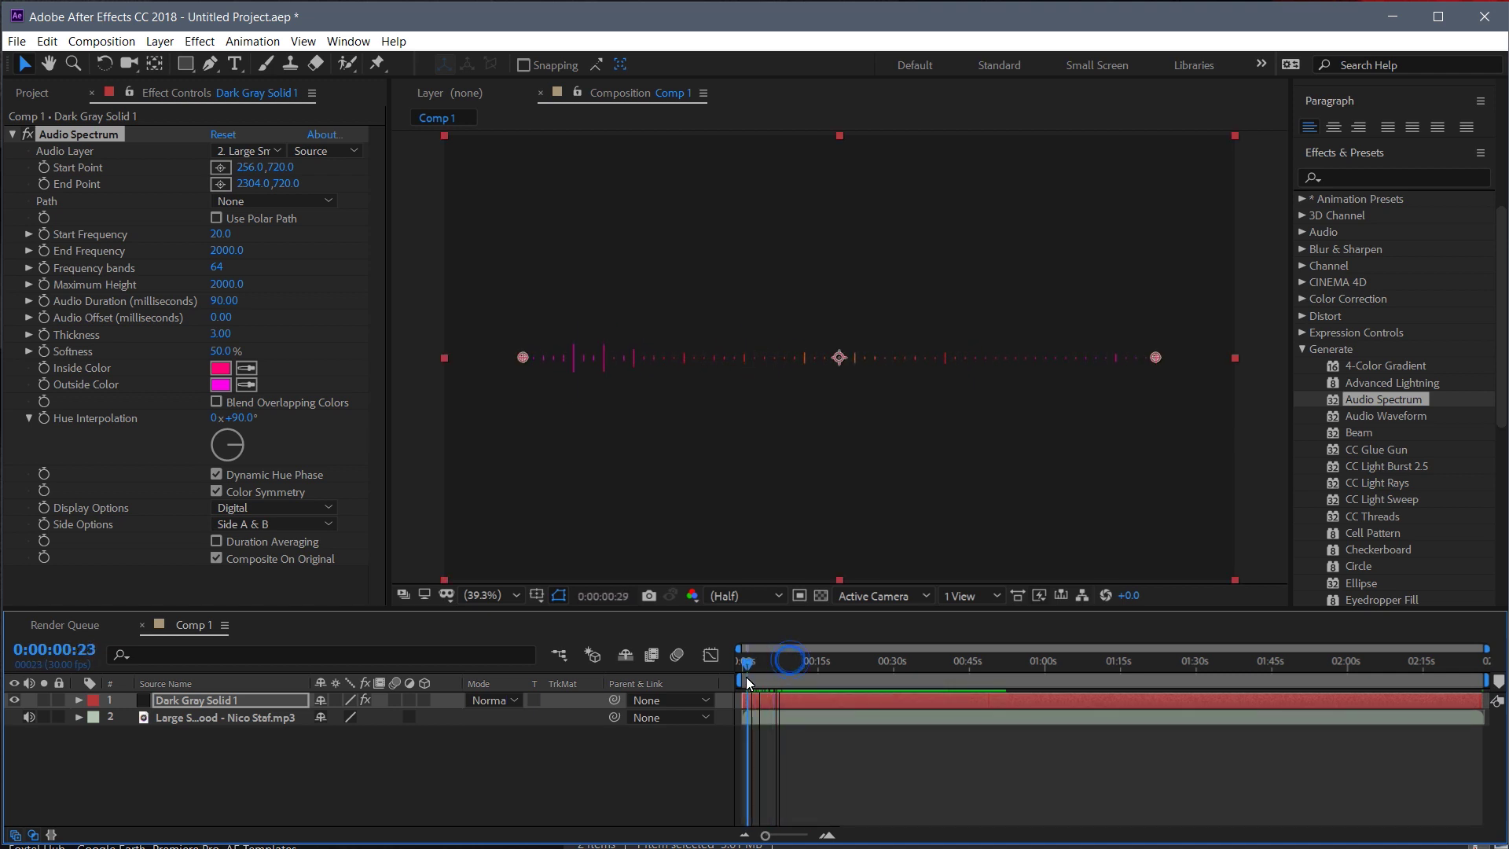
{"action": "key", "text": "space"}
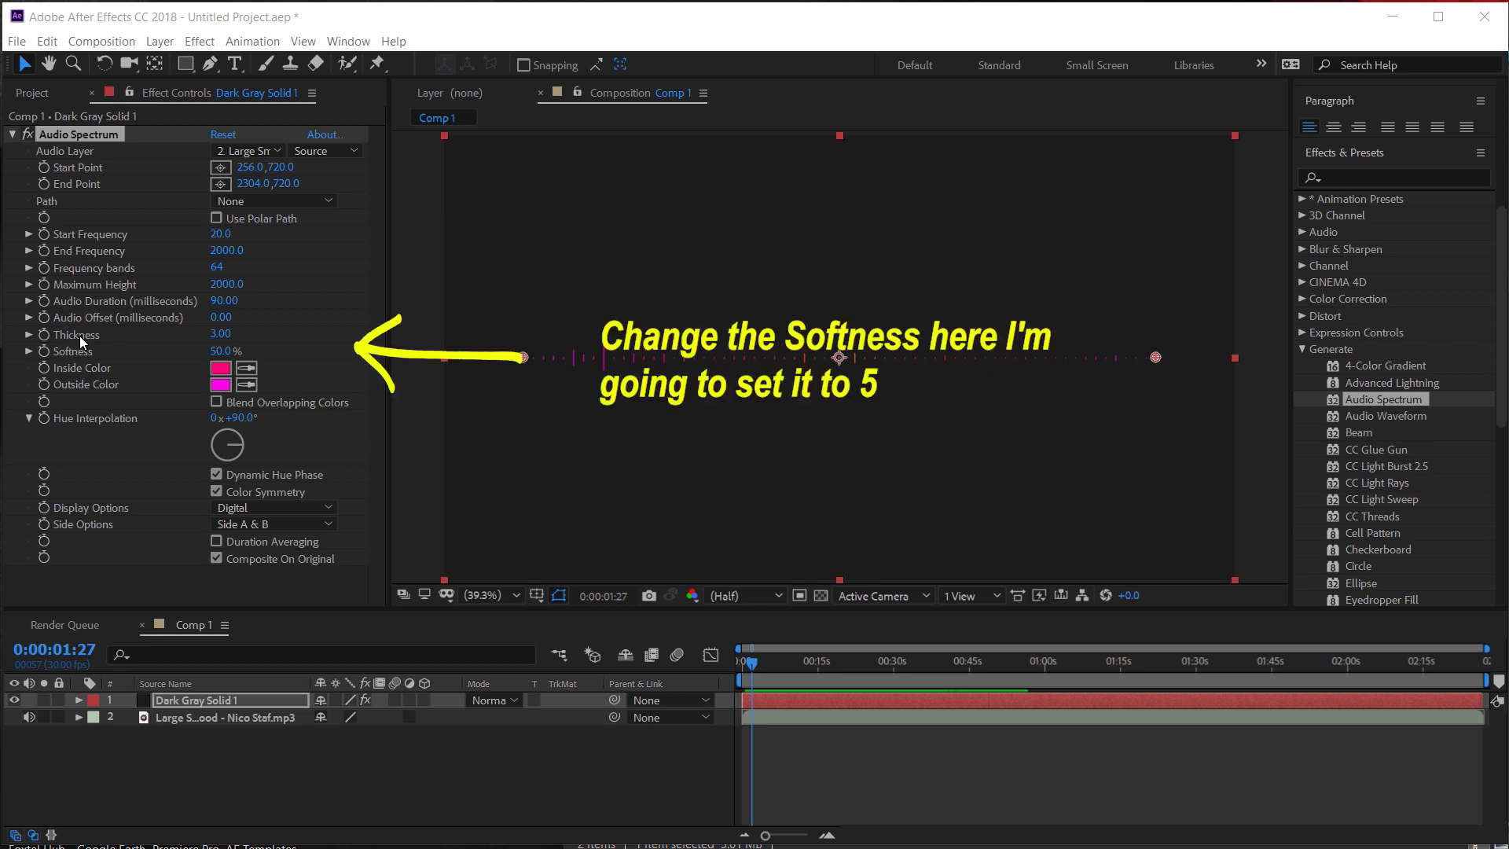
Set the Audio Spectrum's Softness to 5.0% and preview the bars from about 27 seconds
{"action": "left_click", "coordinate": [214, 334]}
{"action": "type", "text": "5"}
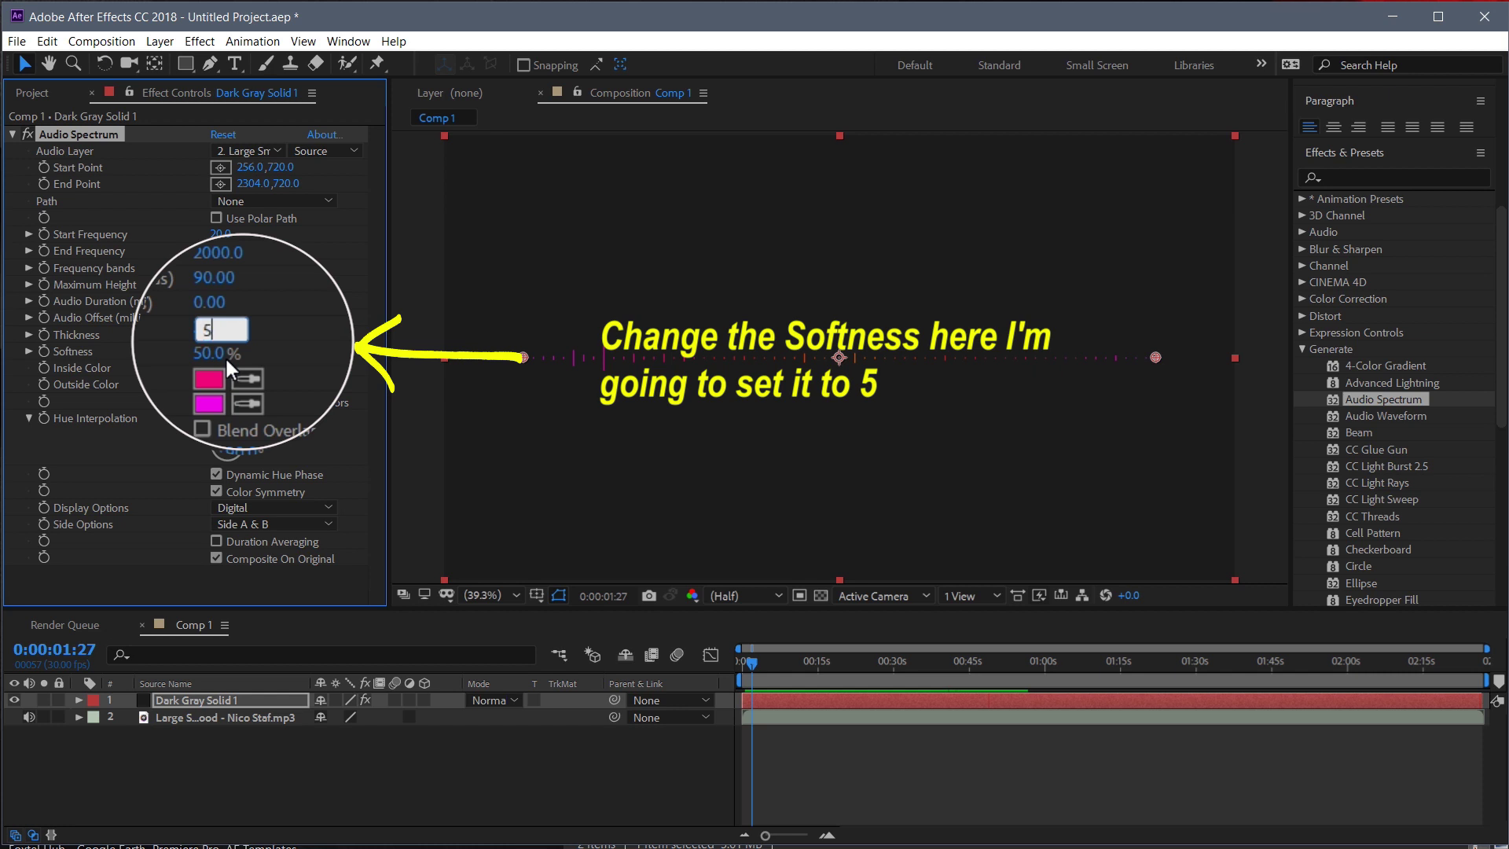
{"action": "key", "text": "BackSpace"}
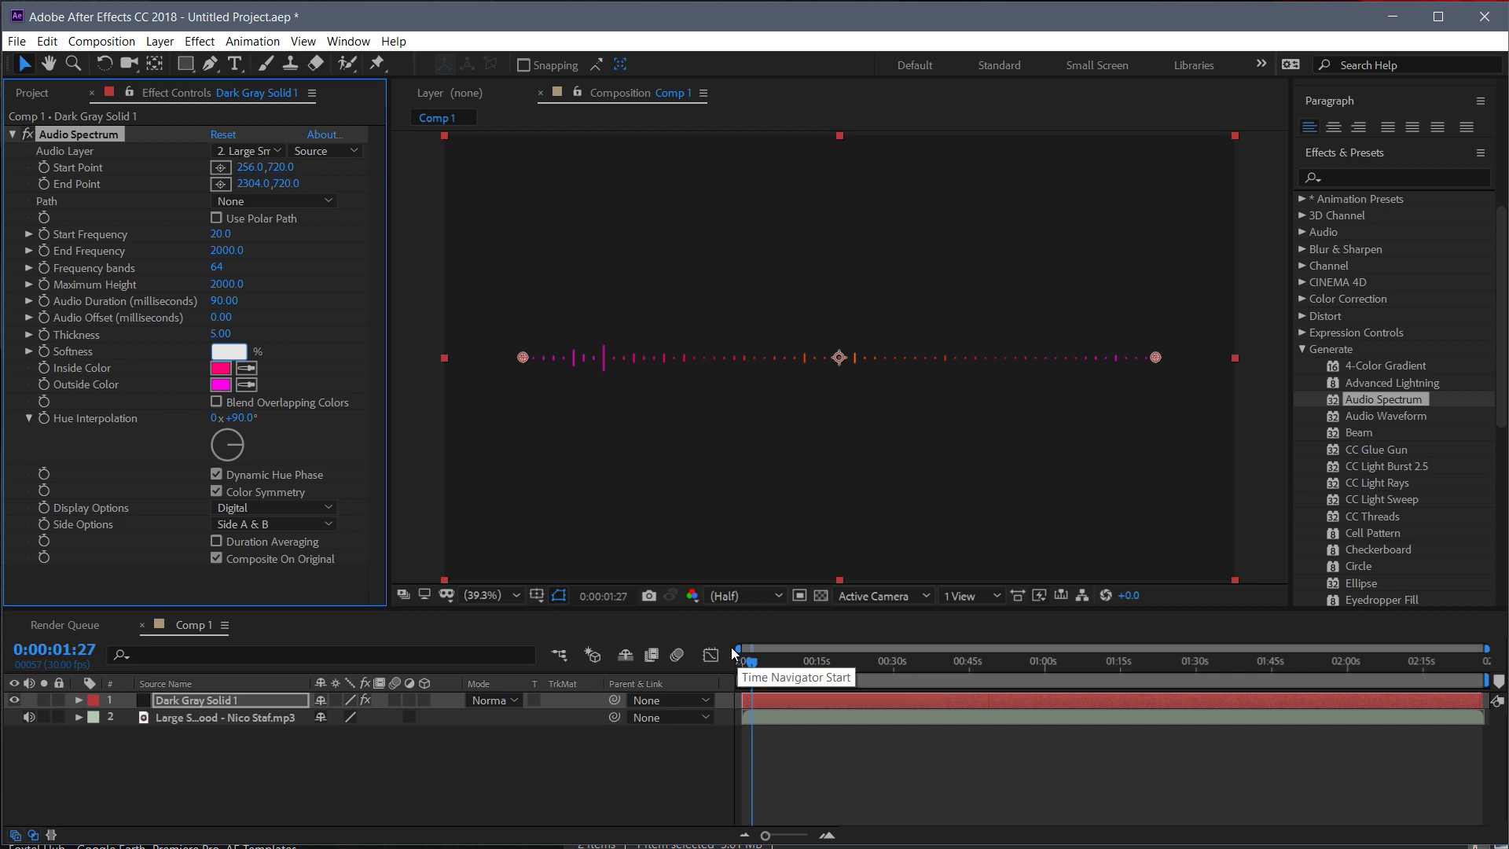
{"action": "left_click", "coordinate": [227, 356]}
{"action": "type", "text": "5"}
{"action": "key", "text": "Return"}
{"action": "key", "text": "space"}
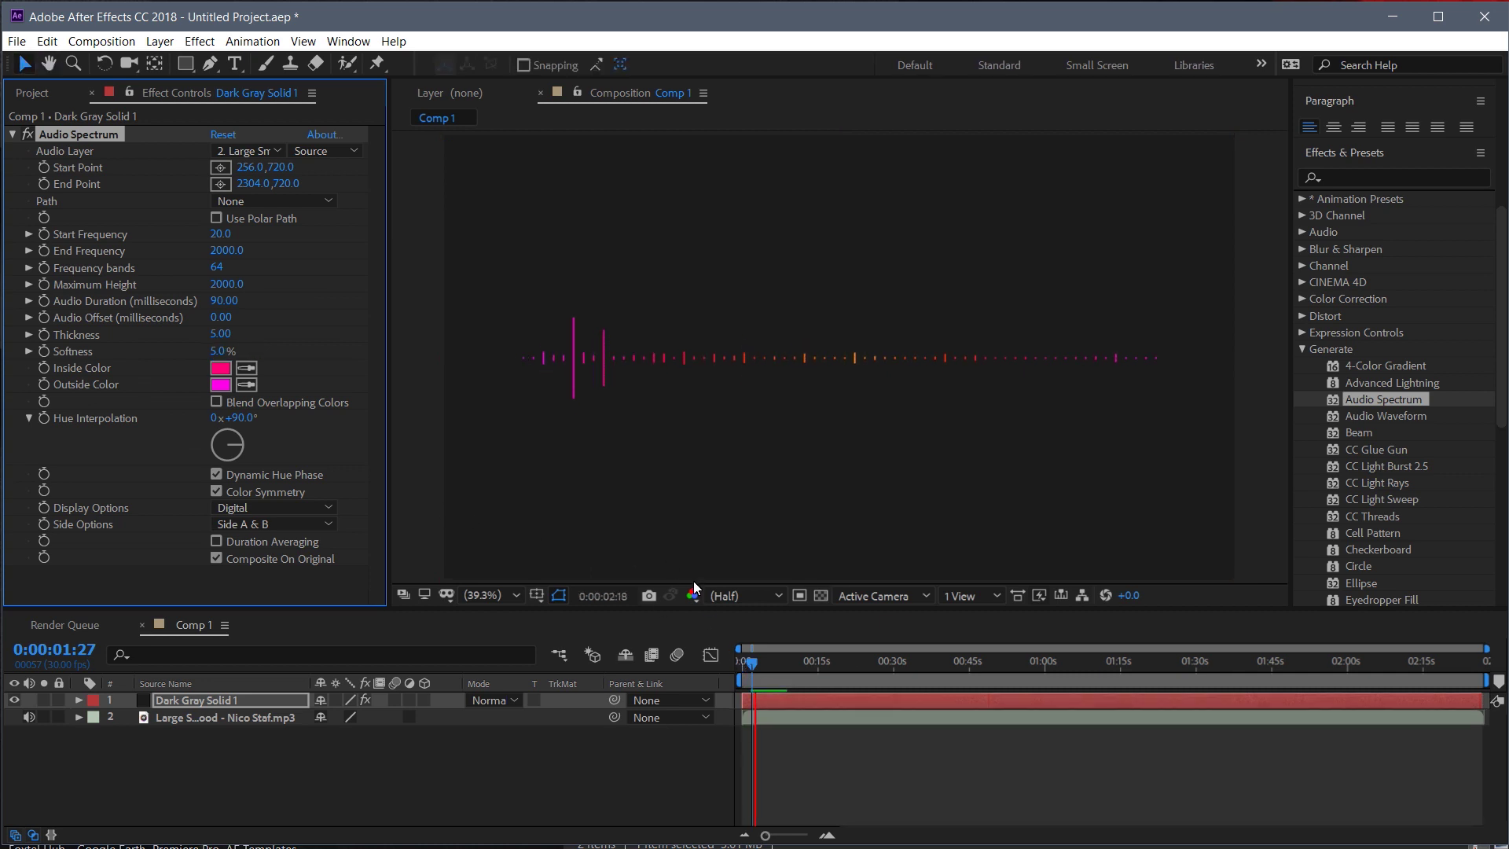
{"action": "left_click_drag", "start_coordinate": [756, 668], "coordinate": [884, 664]}
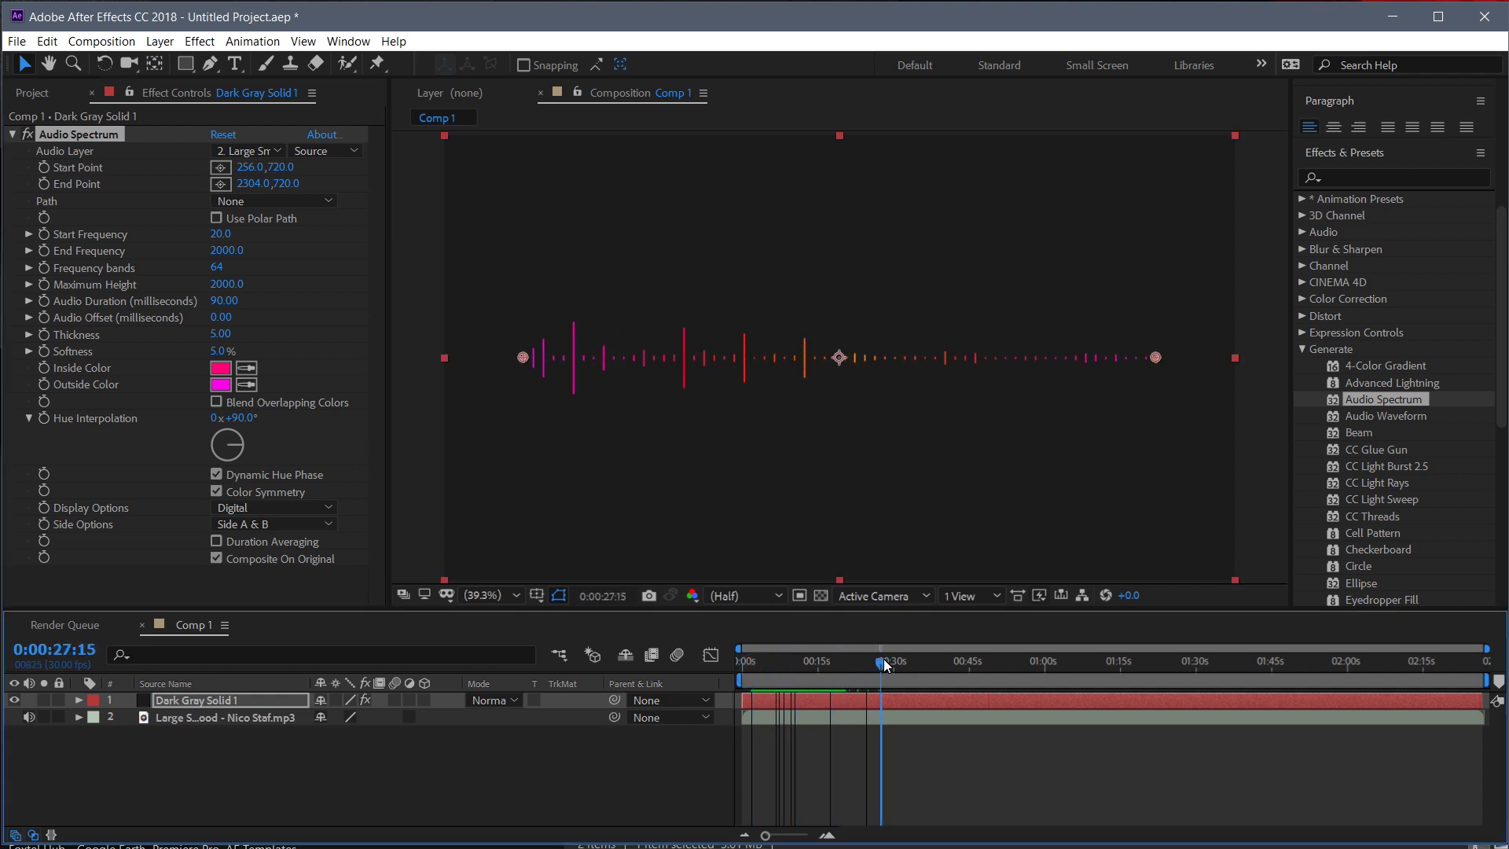
{"action": "key", "text": "space"}
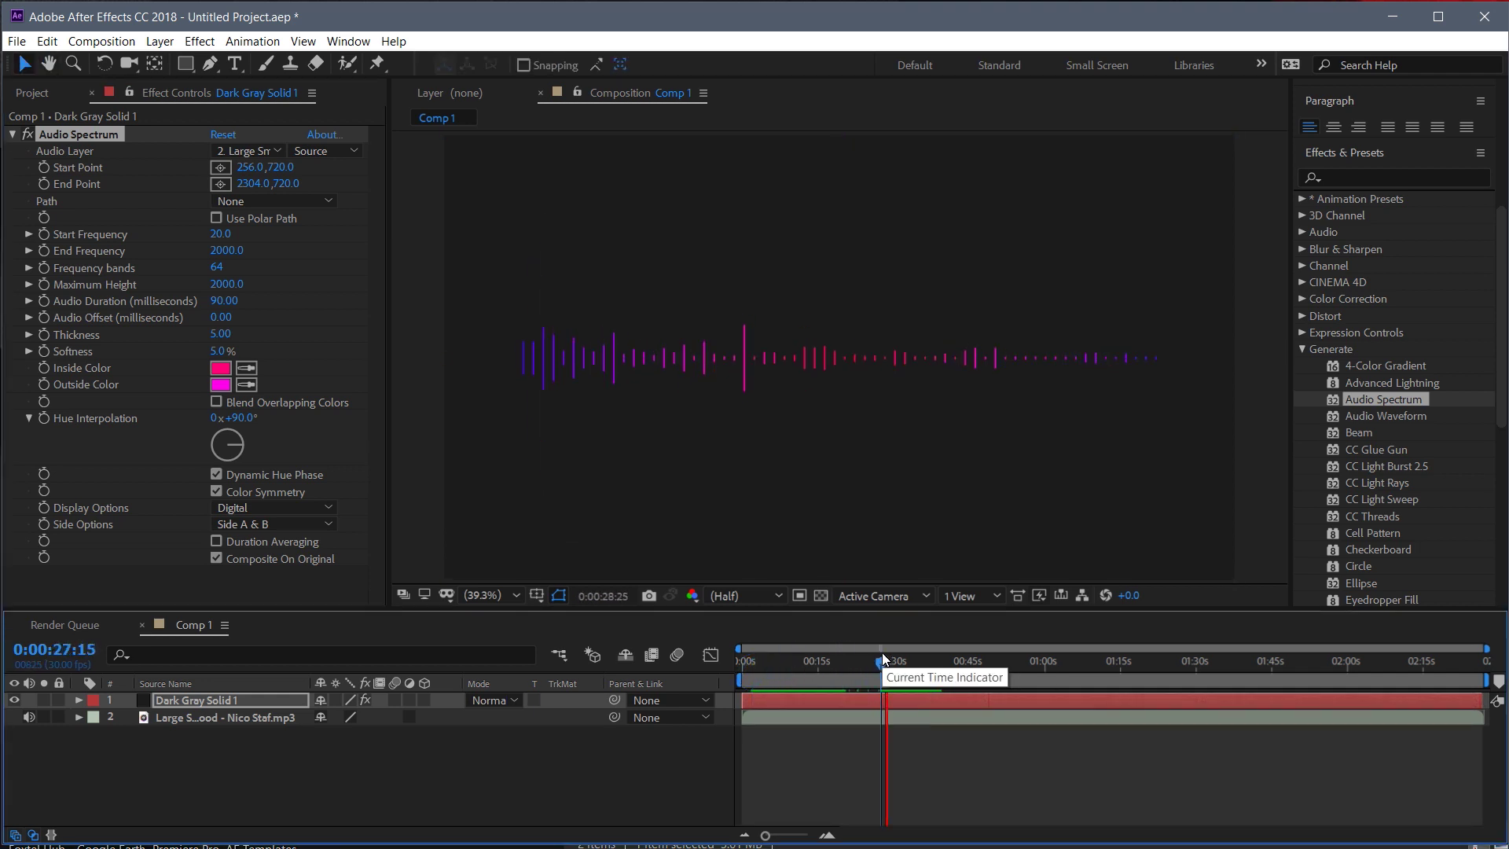
{"action": "key", "text": "space"}
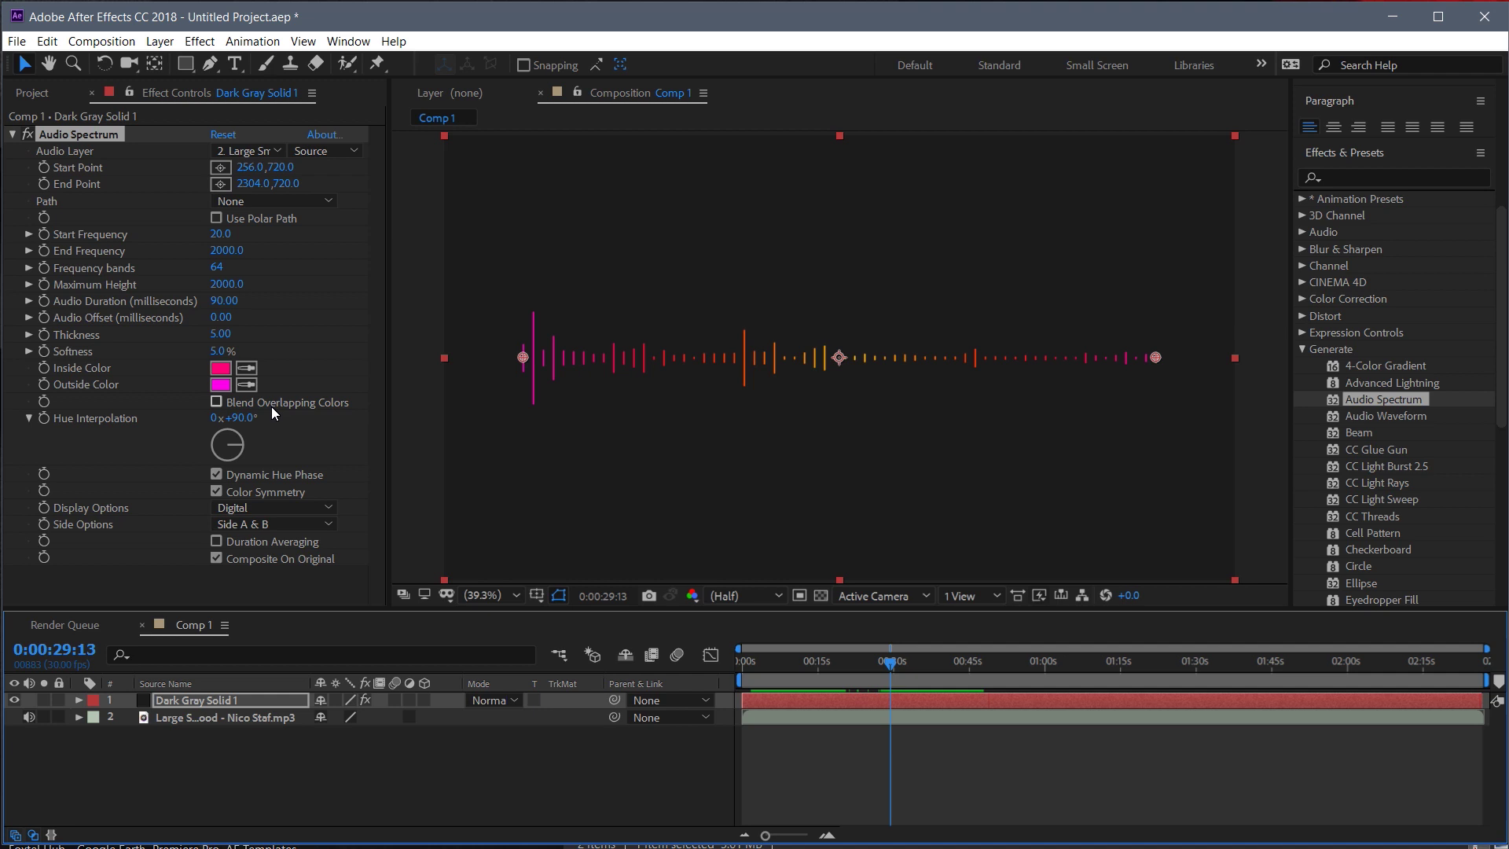
Set the audio spectrum's Frequency bands to 250
{"action": "left_click", "coordinate": [218, 267]}
{"action": "type", "text": "250"}
{"action": "key", "text": "Return"}
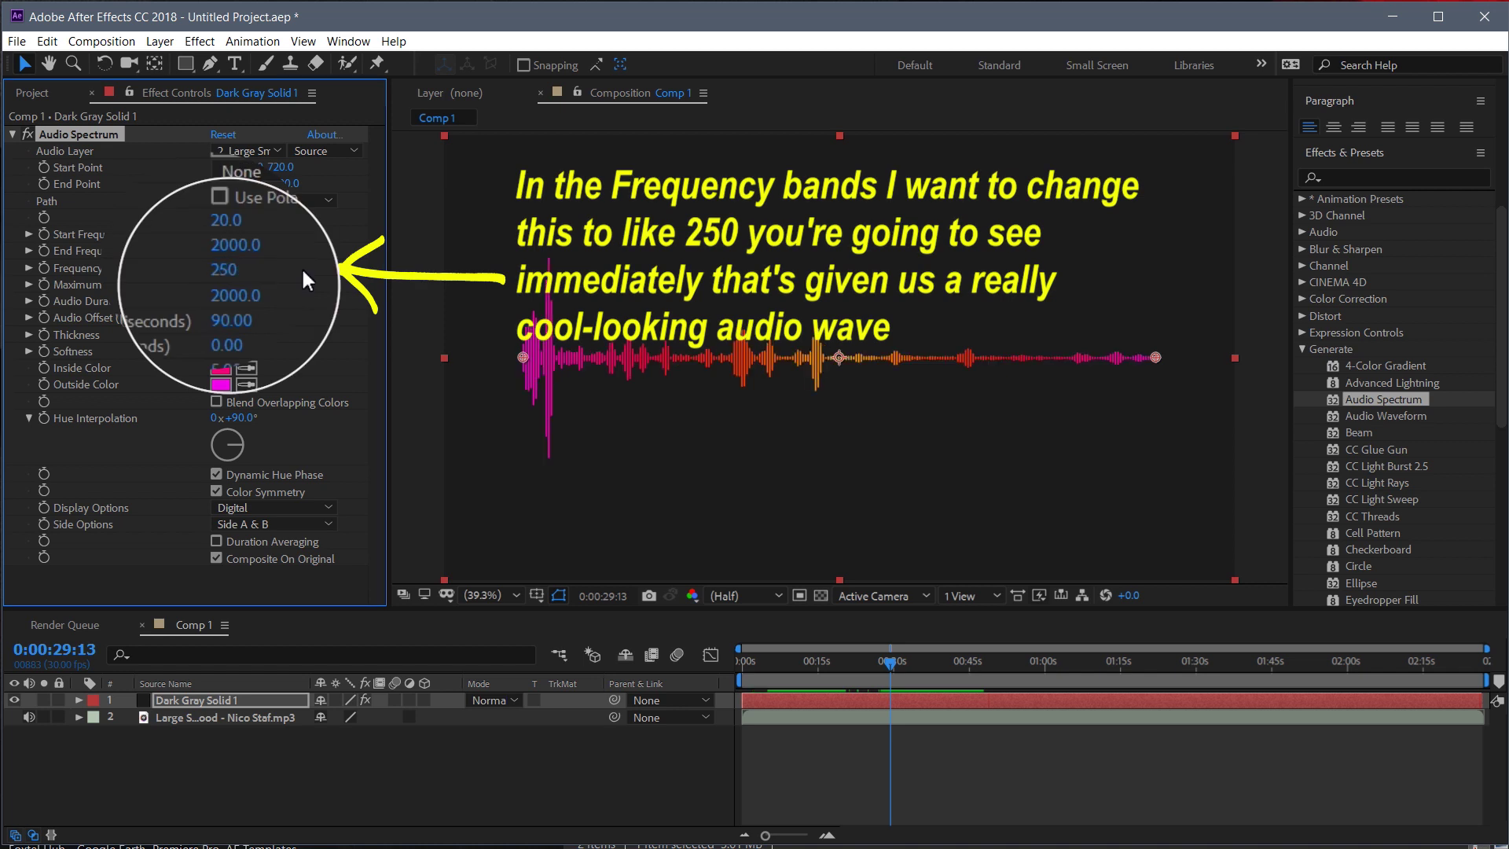
Preview the denser 250-band waveform from the start and again from about 31 seconds
{"action": "key", "text": "space"}
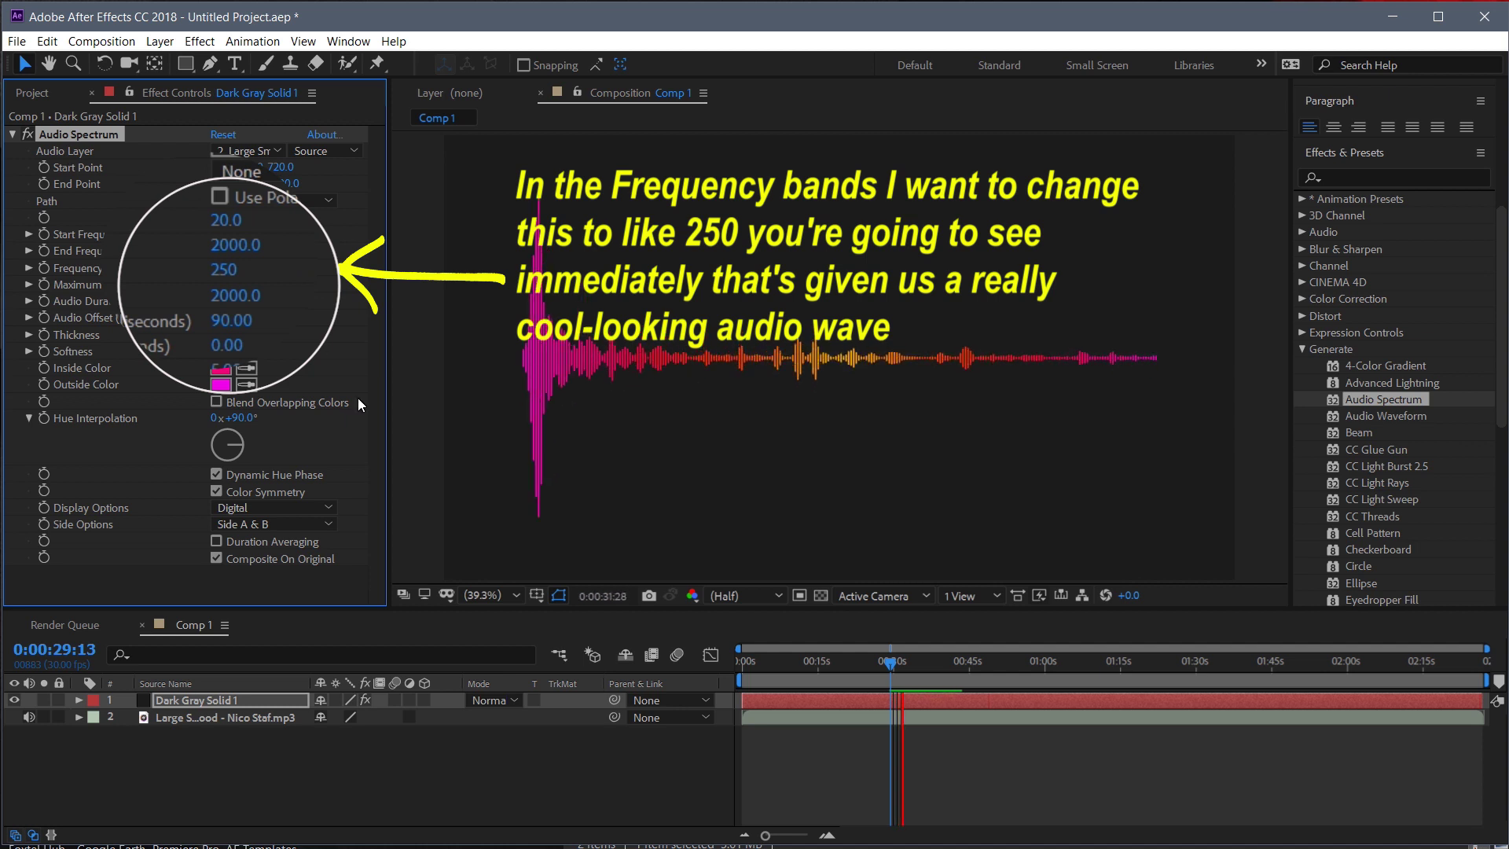
{"action": "left_click_drag", "start_coordinate": [892, 668], "coordinate": [752, 691]}
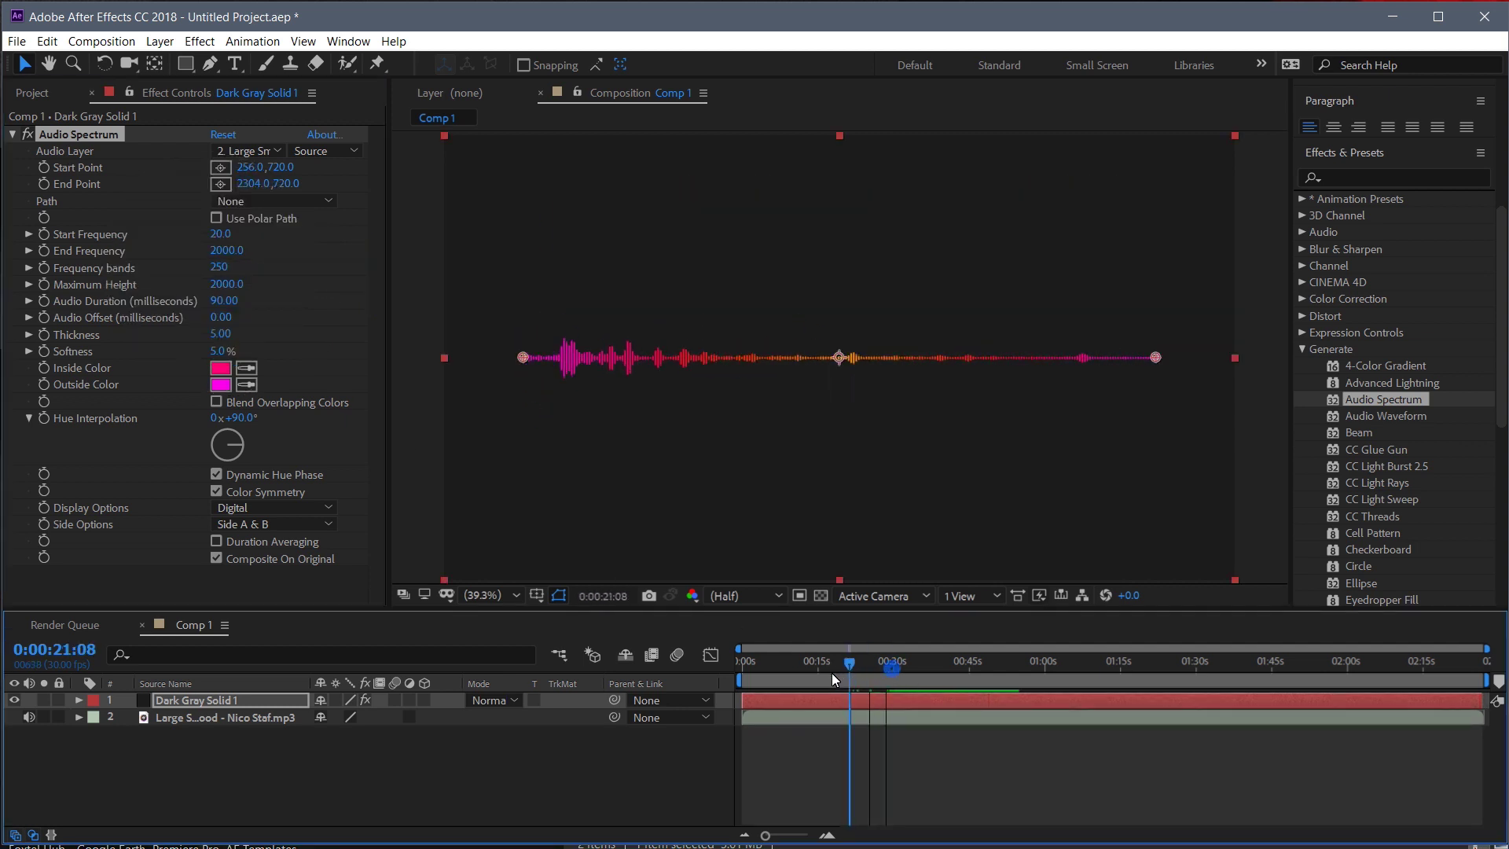
{"action": "left_click_drag", "start_coordinate": [752, 664], "coordinate": [899, 677]}
{"action": "key", "text": "space"}
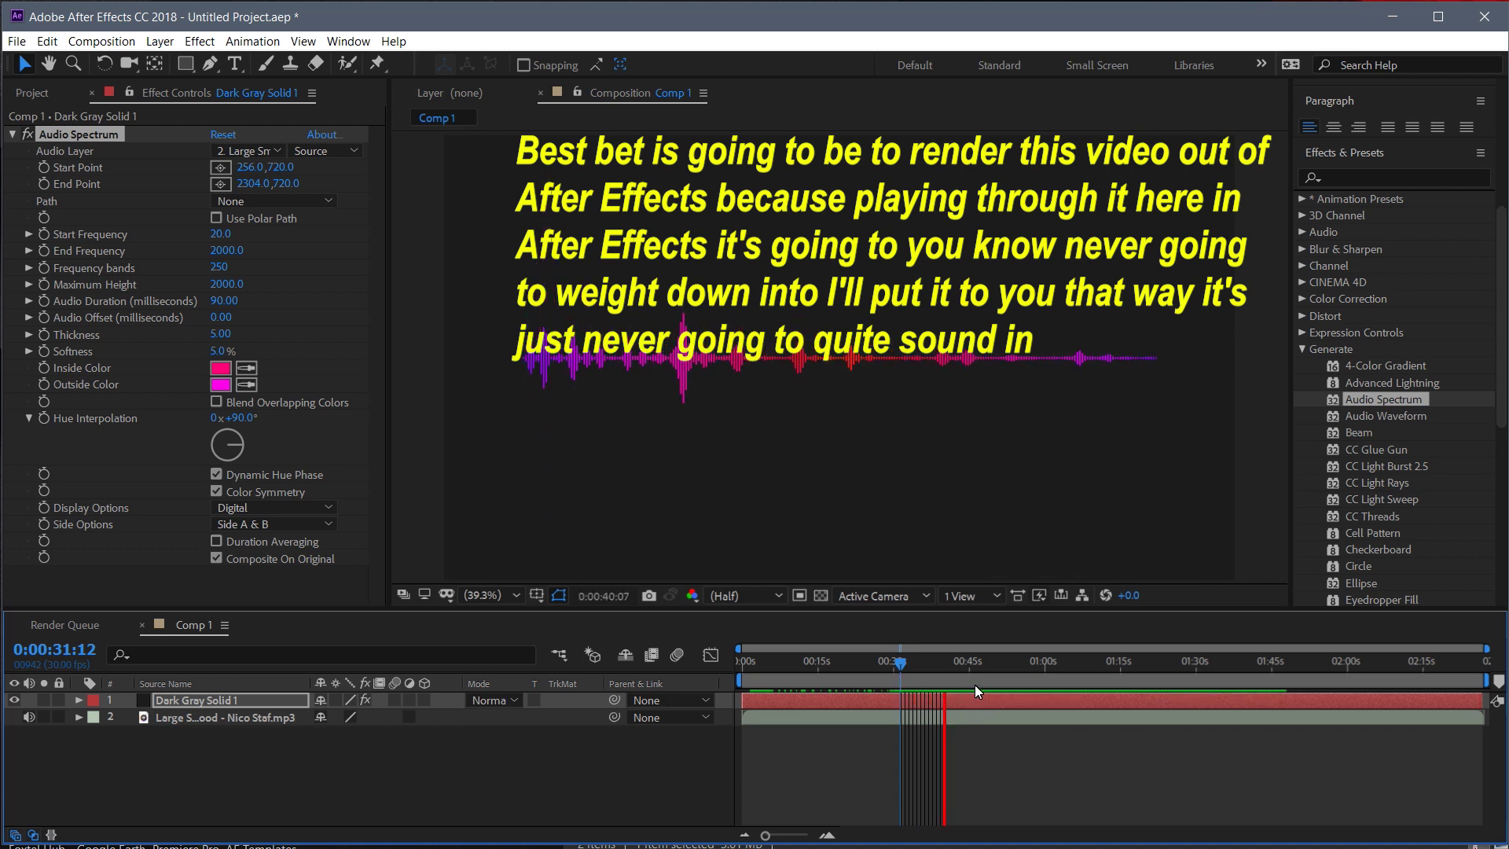
{"action": "key", "text": "space"}
Add Comp 1 to the render queue and review its Lossless AVI output module settings
{"action": "left_click", "coordinate": [16, 41]}
{"action": "mouse_move", "coordinate": [83, 321]}
{"action": "left_click", "coordinate": [389, 338]}
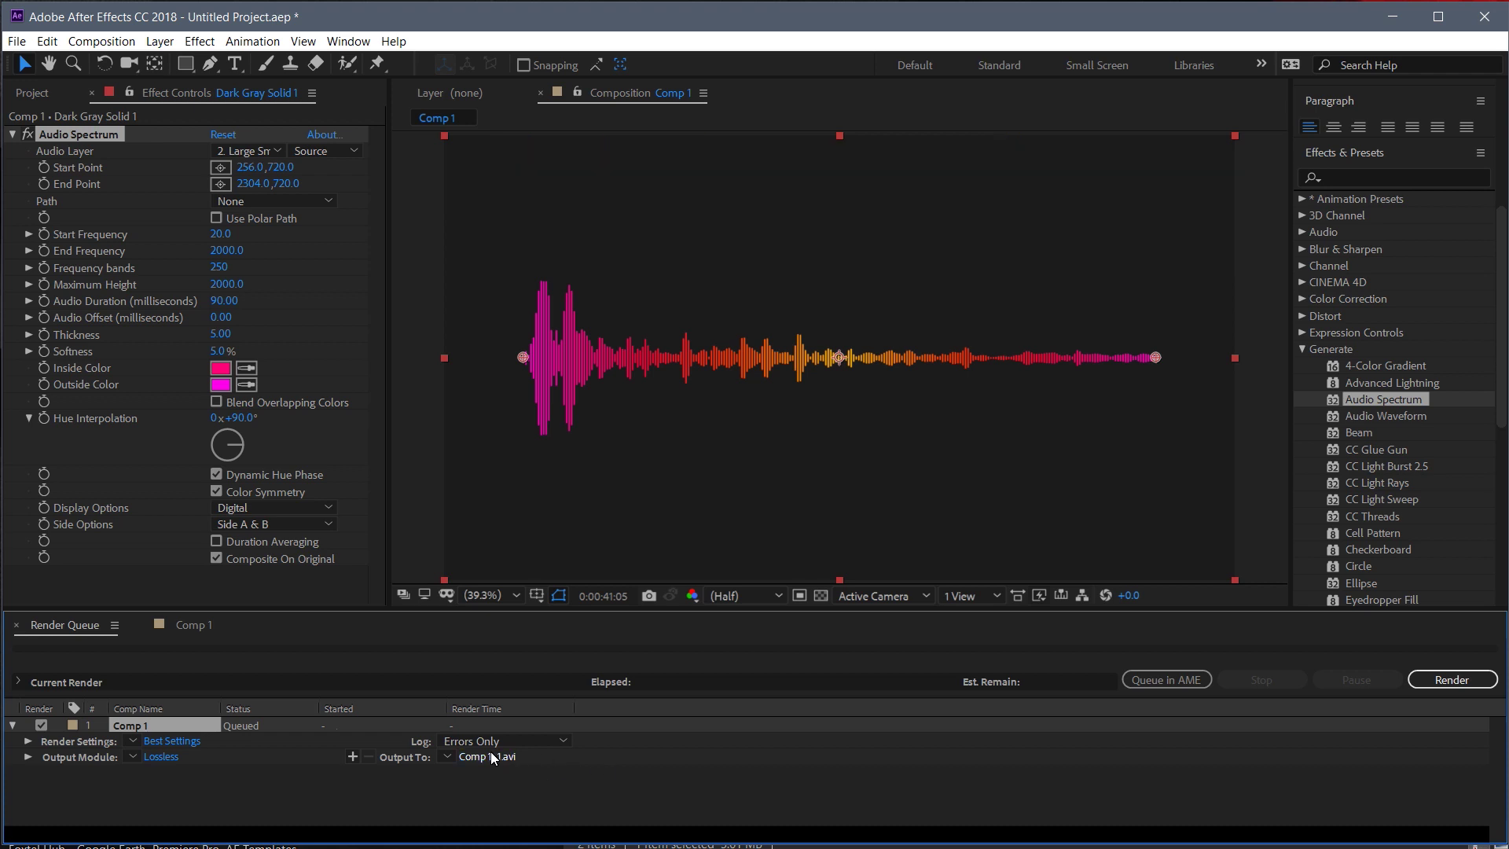
{"action": "left_click", "coordinate": [29, 757]}
{"action": "scroll", "coordinate": [1356, 748], "scroll_direction": "down", "scroll_amount": 1}
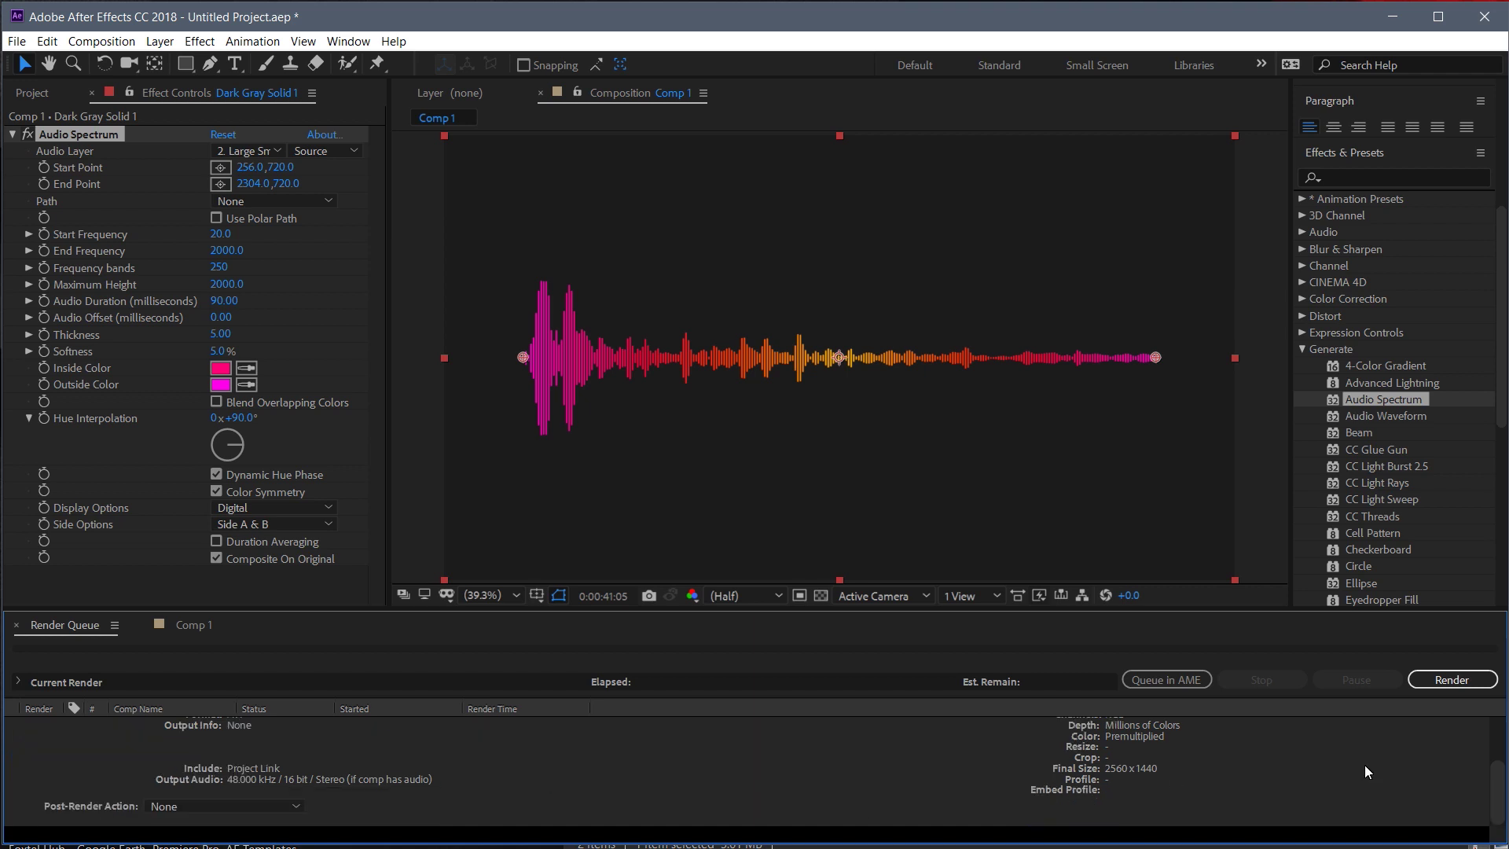
{"action": "scroll", "coordinate": [1365, 773], "scroll_direction": "up", "scroll_amount": 2}
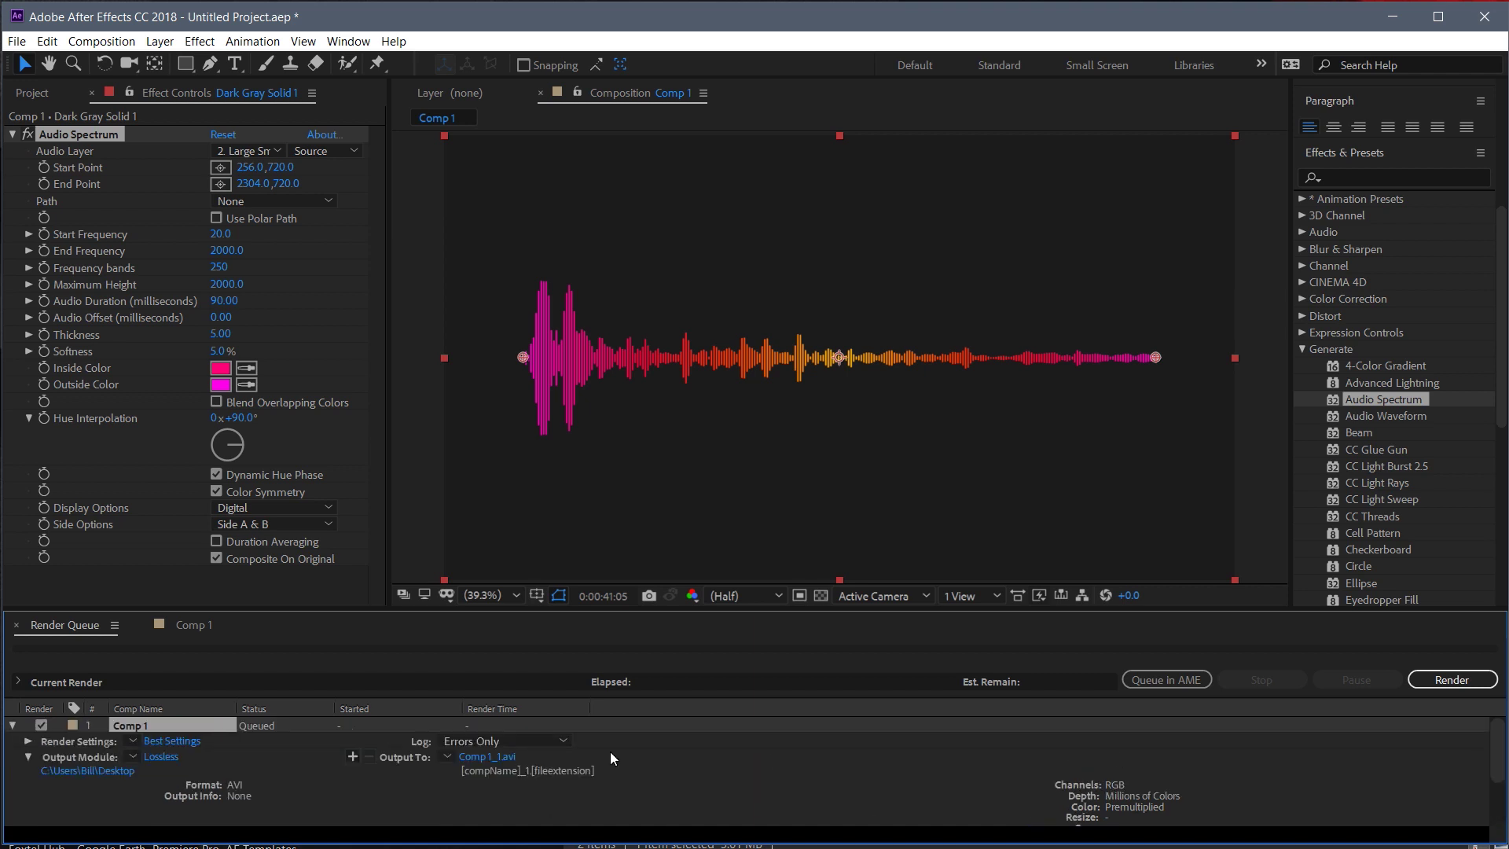
{"action": "left_click", "coordinate": [29, 757]}
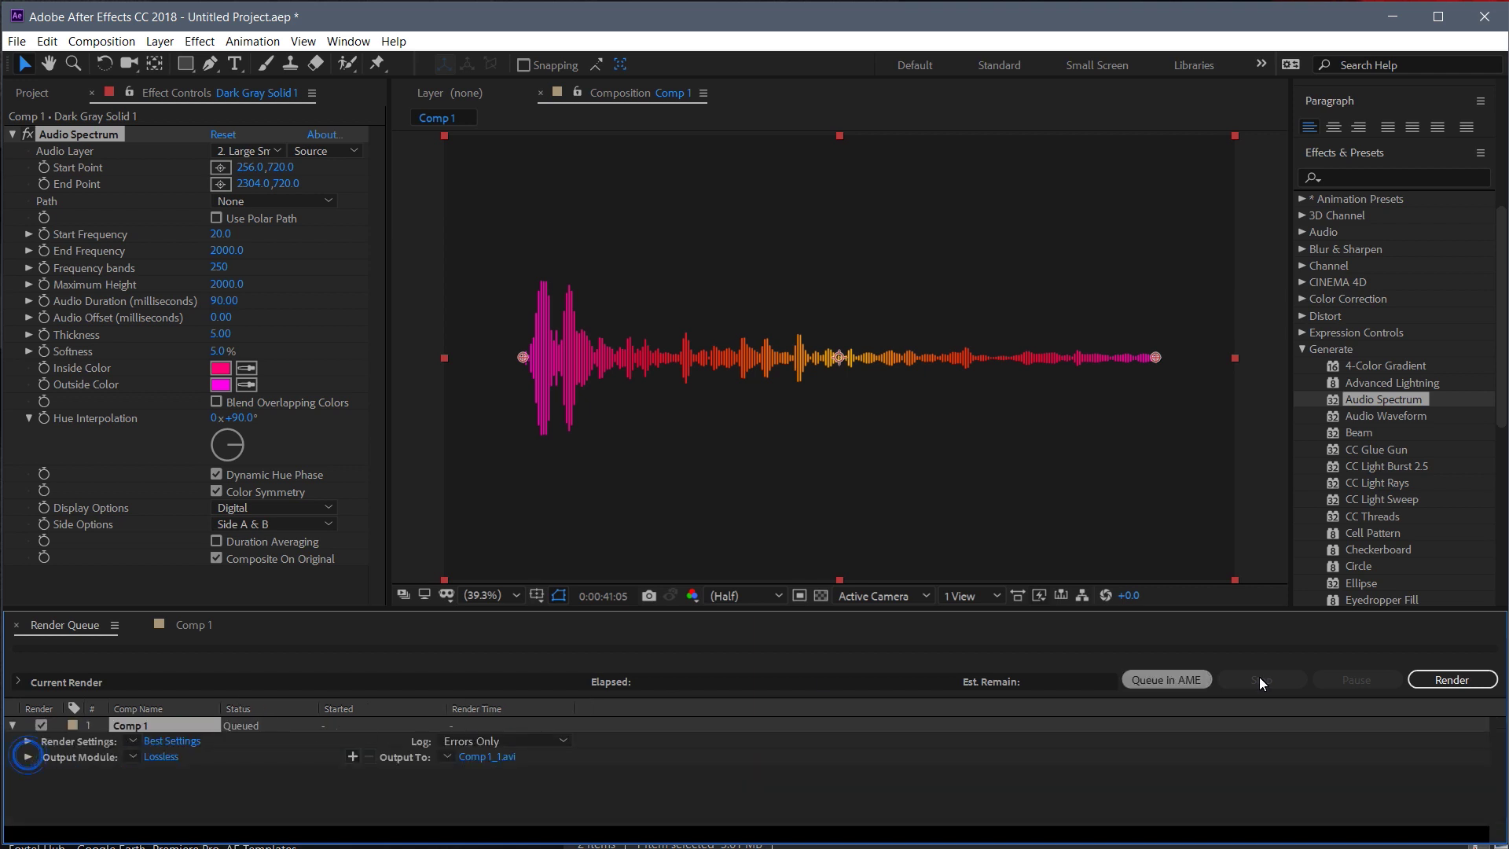
Start rendering Comp 1 to Comp 1_1.avi and monitor memory in Task Manager
{"action": "left_click", "coordinate": [1442, 681]}
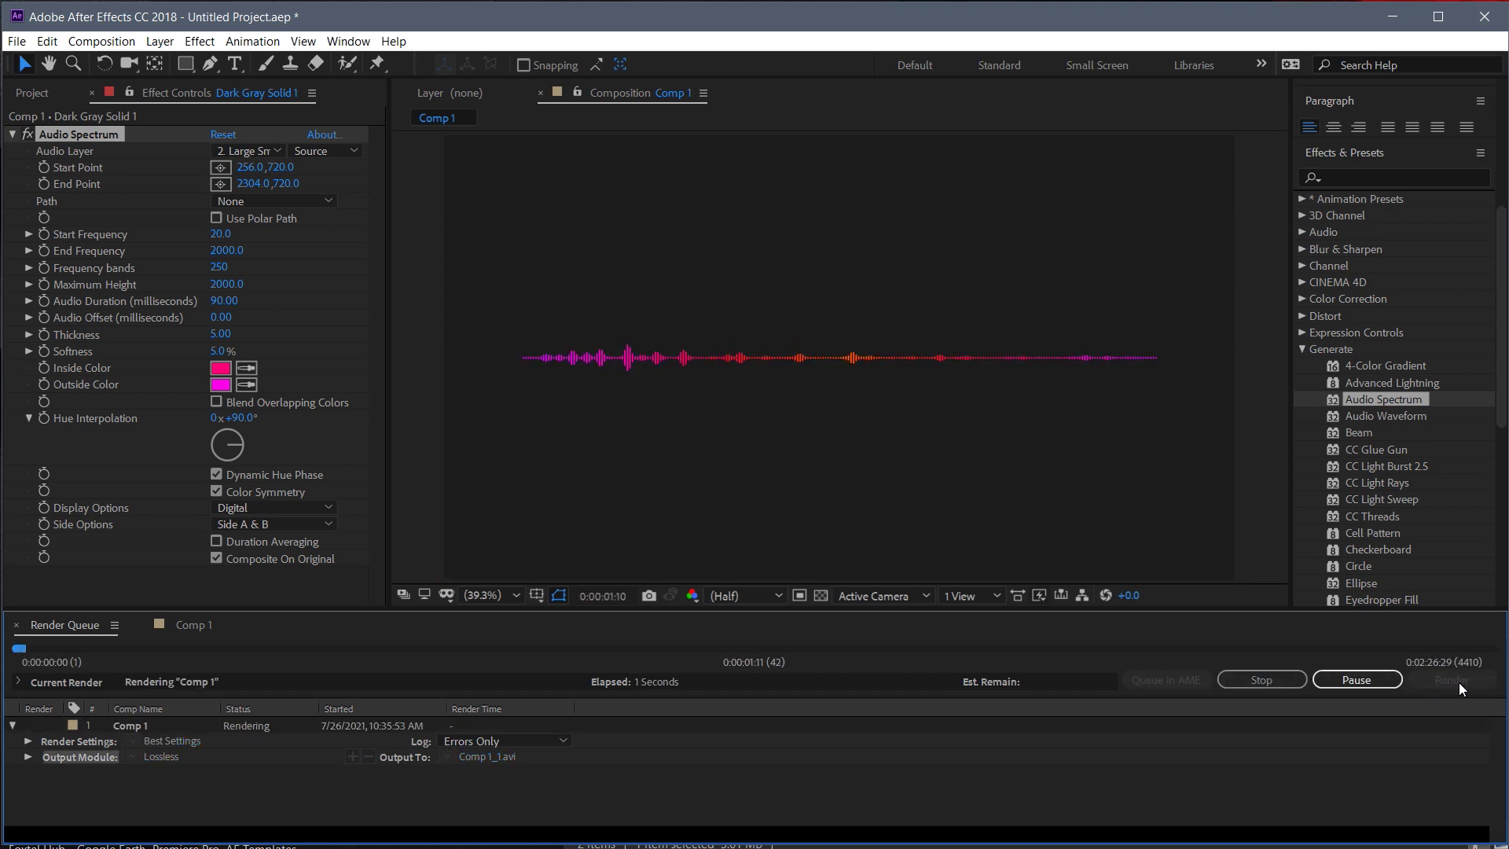
{"action": "key", "text": "ctrl+shift+Escape"}
{"action": "left_click_drag", "start_coordinate": [1470, 91], "coordinate": [1107, 91]}
{"action": "left_click_drag", "start_coordinate": [1266, 657], "coordinate": [1390, 805]}
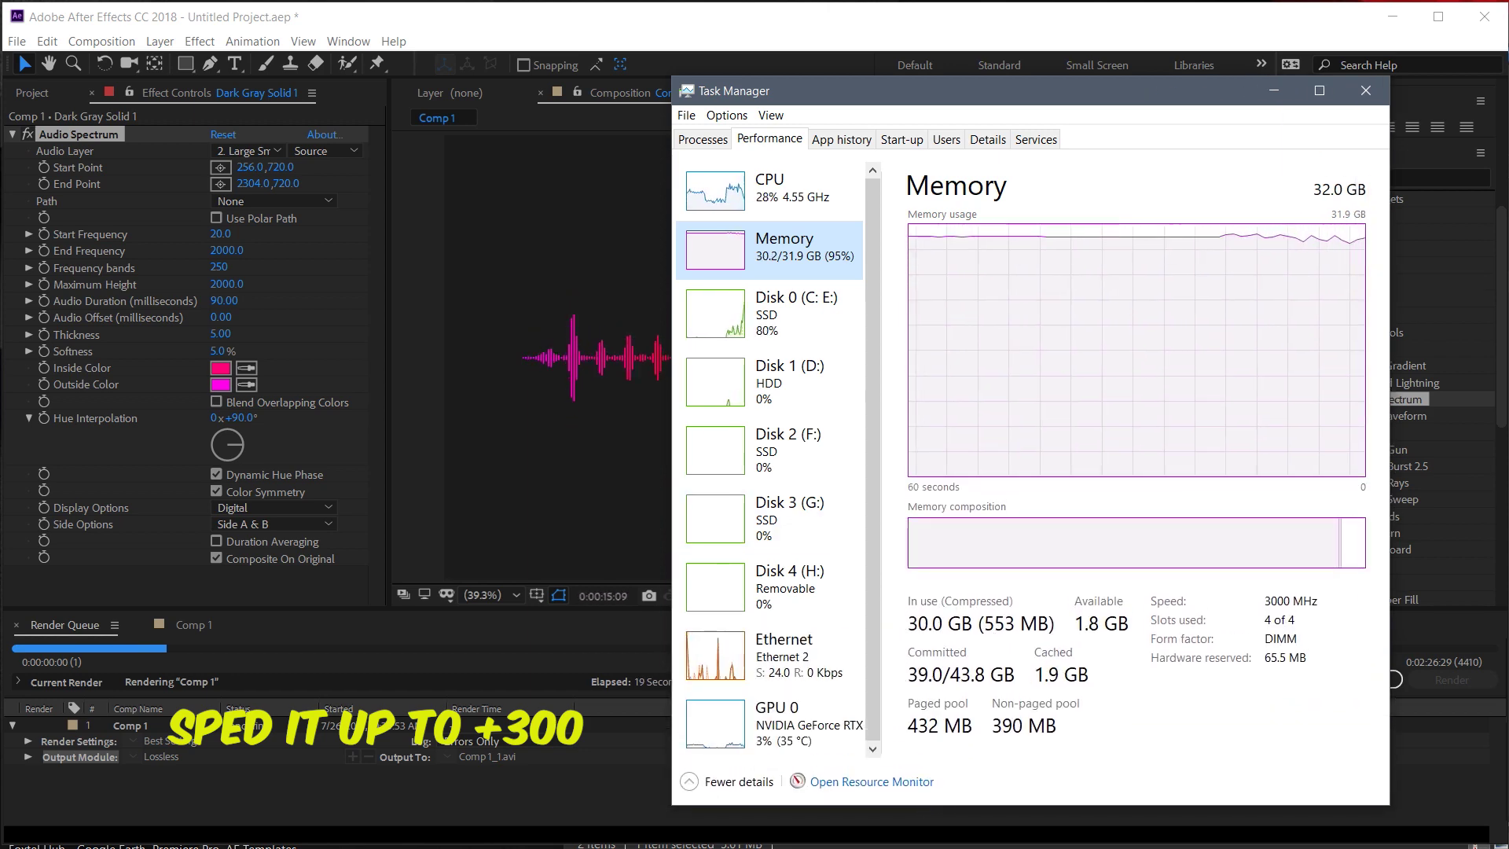
{"action": "left_click", "coordinate": [769, 191]}
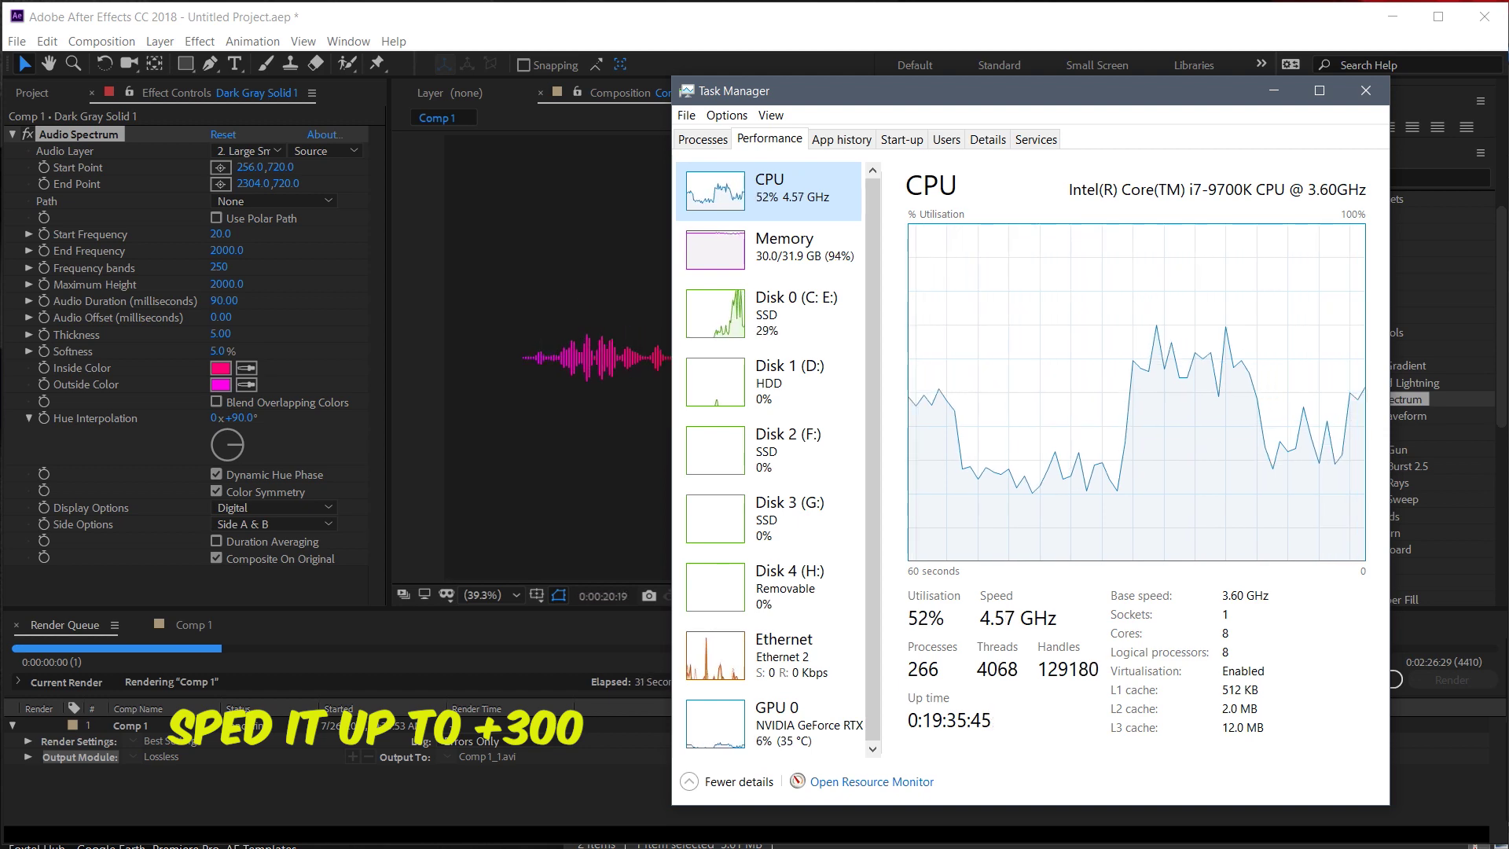
{"action": "left_click", "coordinate": [771, 724]}
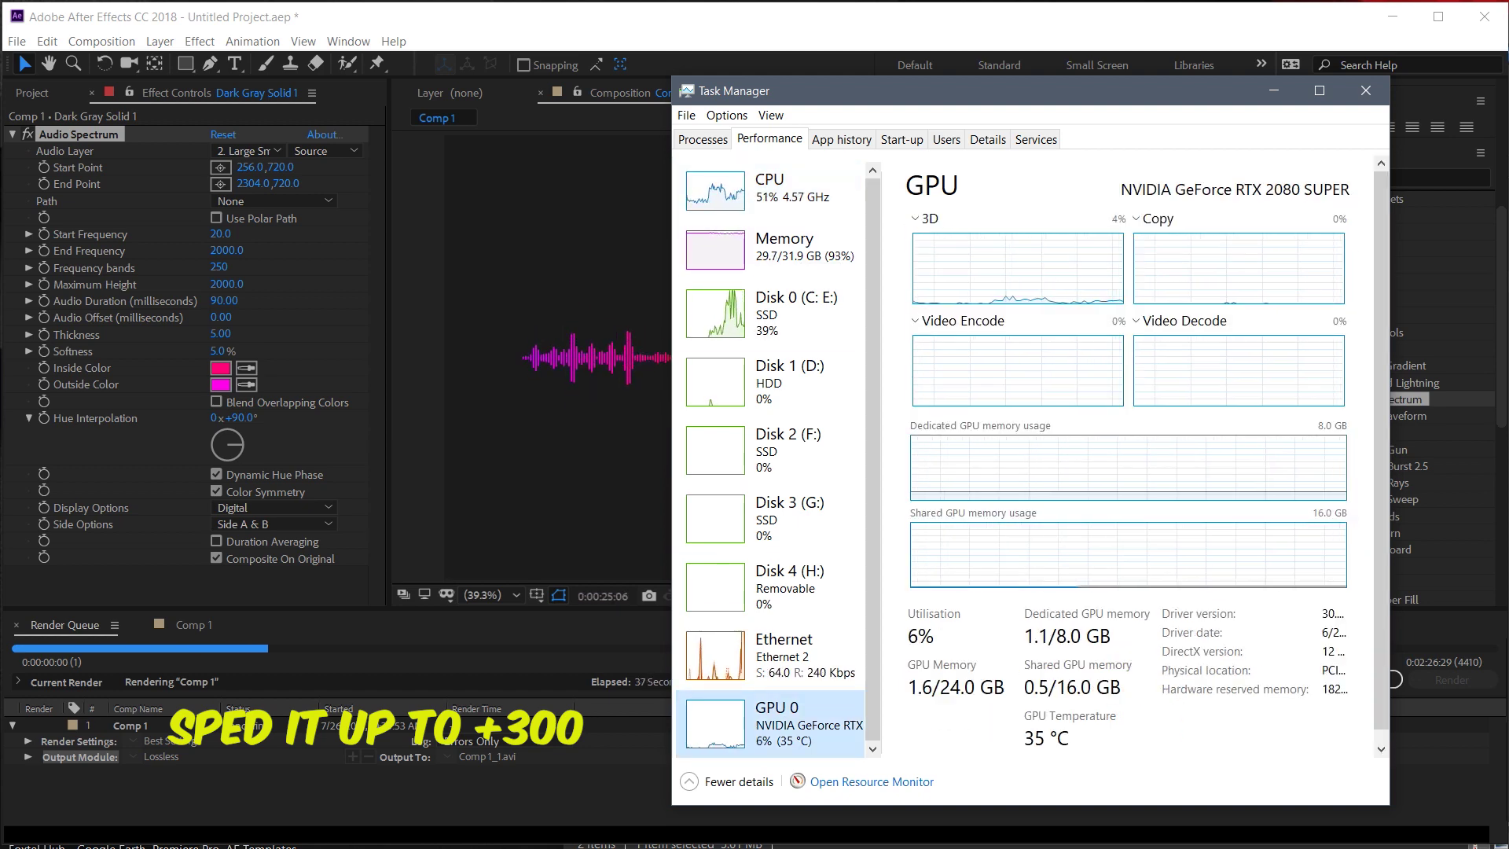
{"action": "left_click", "coordinate": [768, 312]}
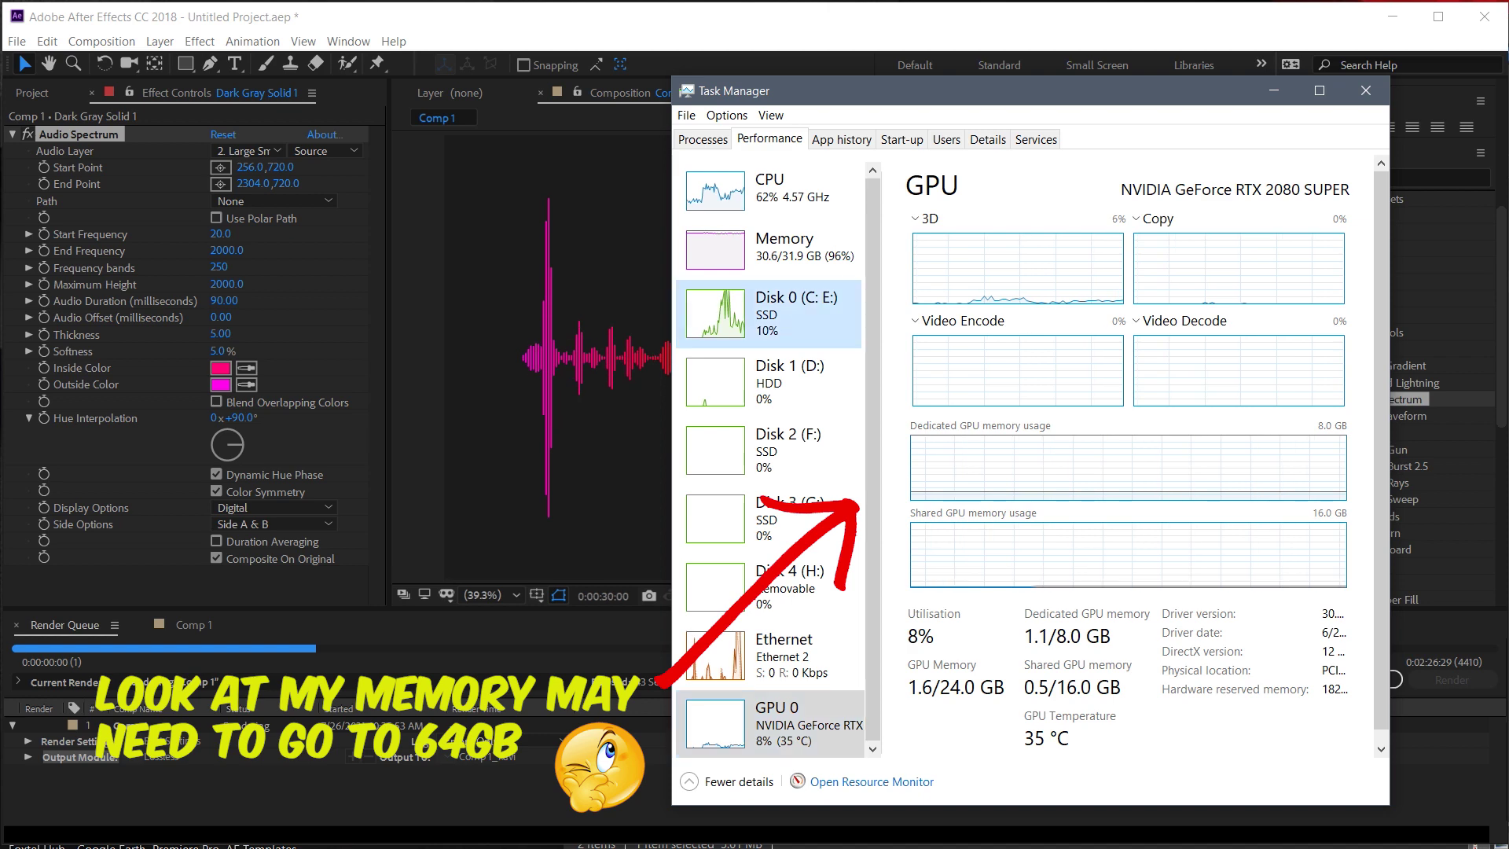
{"action": "left_click", "coordinate": [769, 248]}
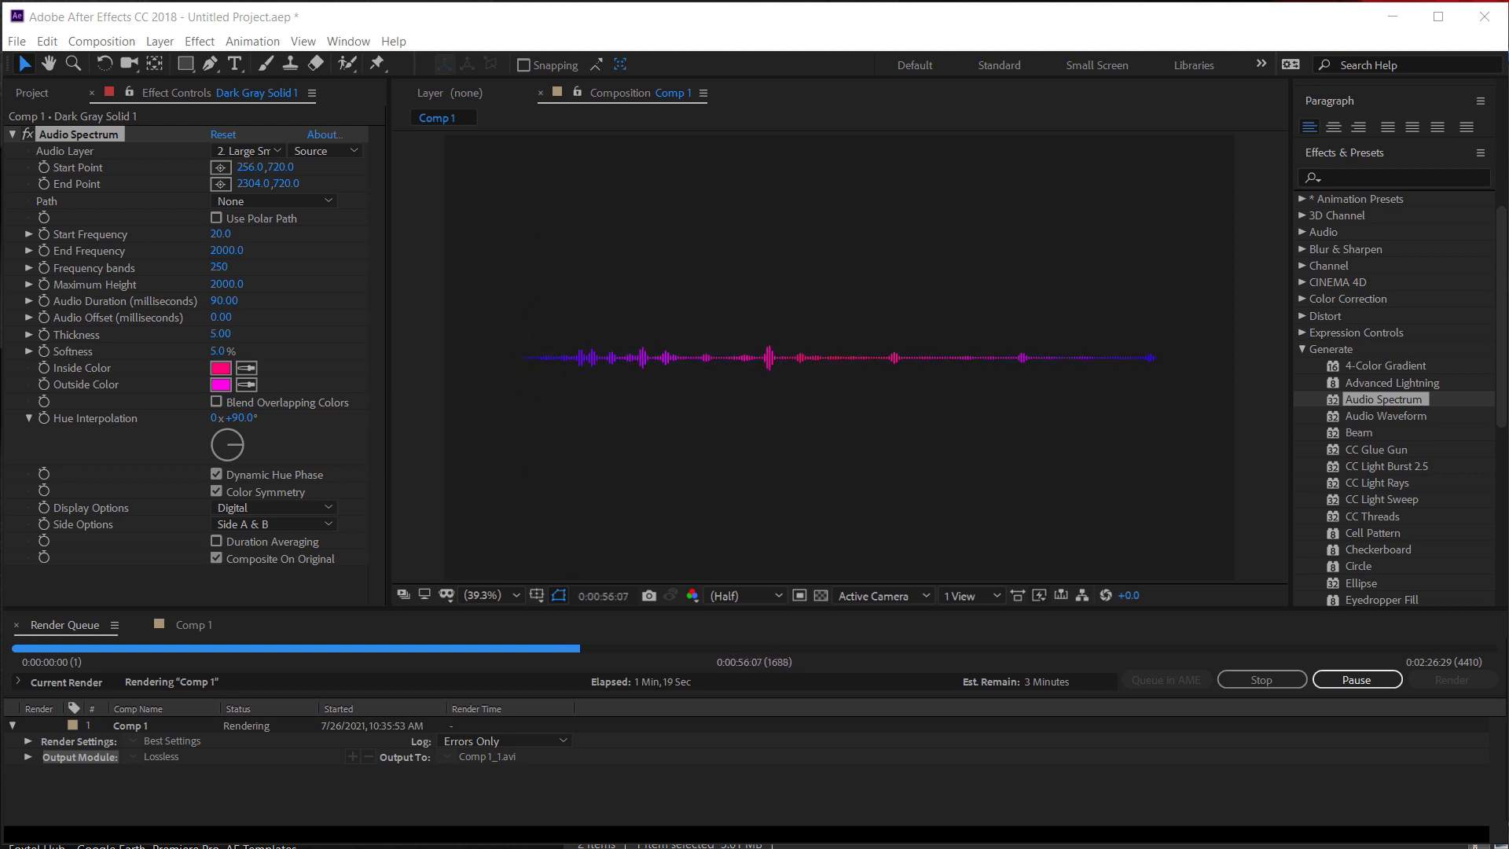
{"action": "key", "text": "ctrl+shift+Escape"}
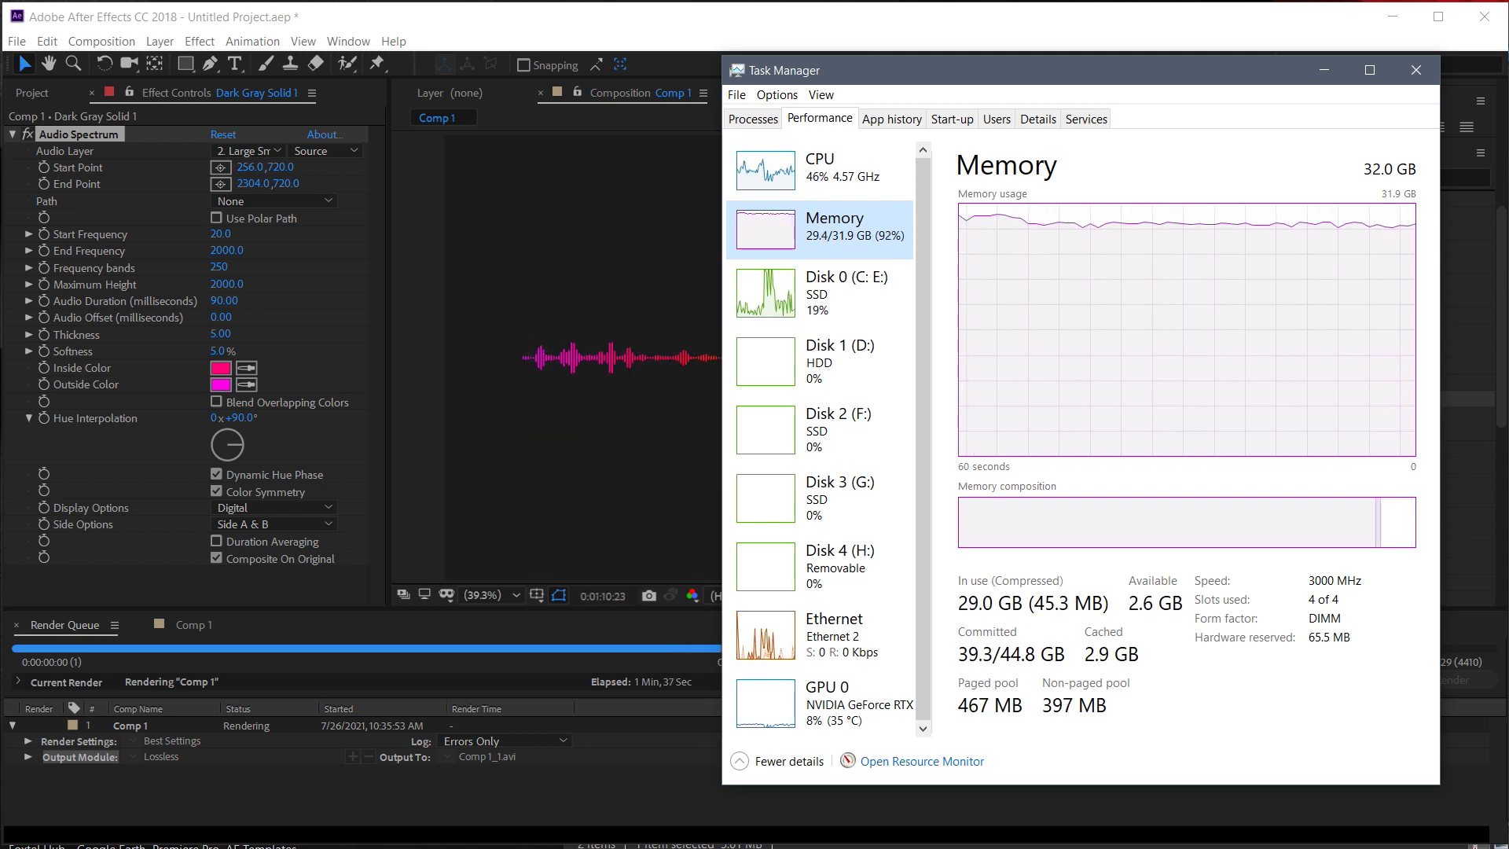
{"action": "left_click", "coordinate": [820, 169]}
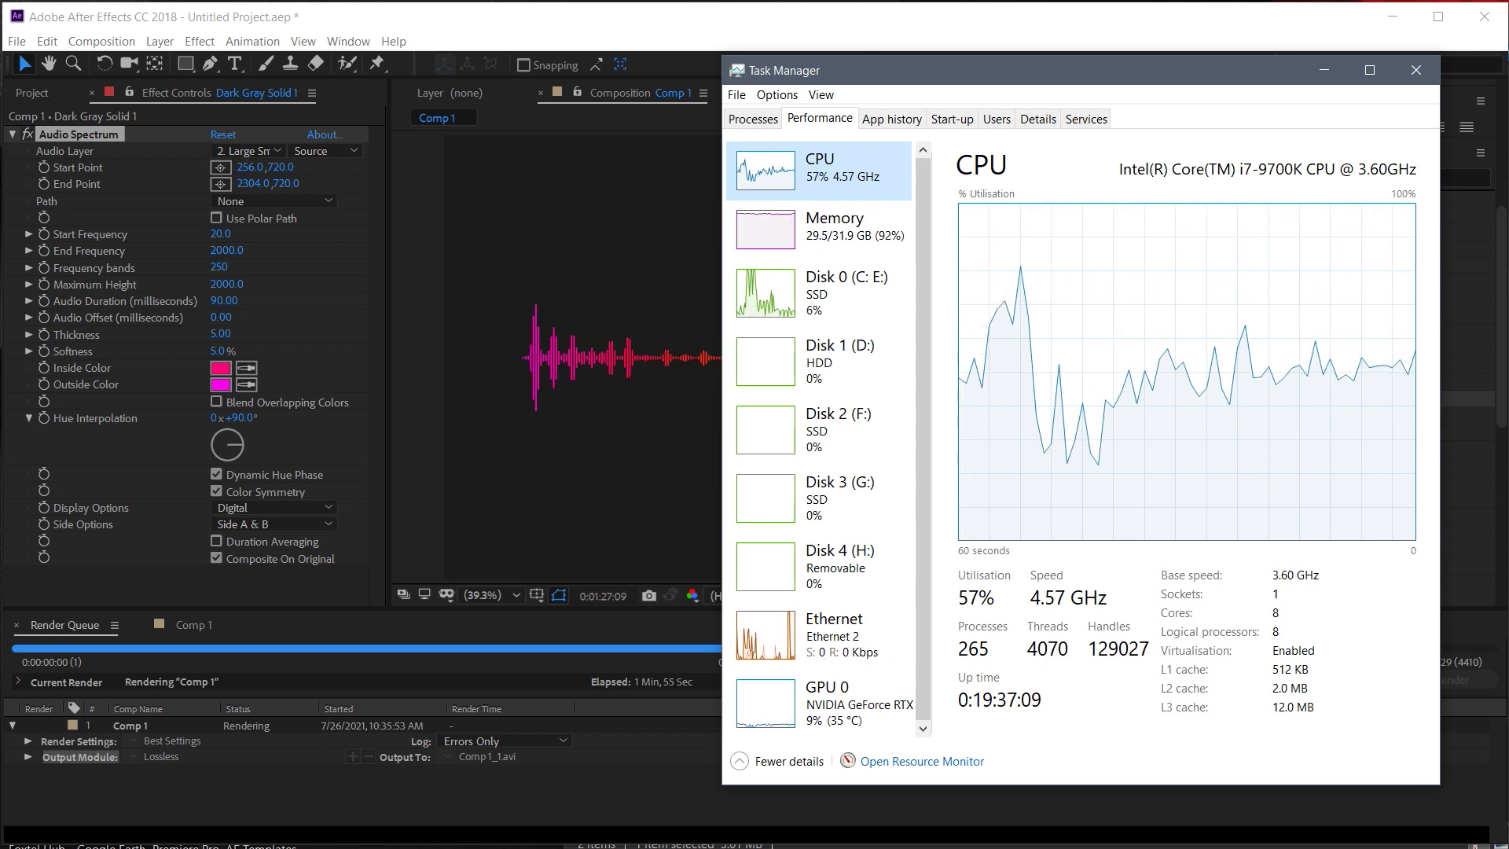
{"action": "left_click", "coordinate": [825, 704]}
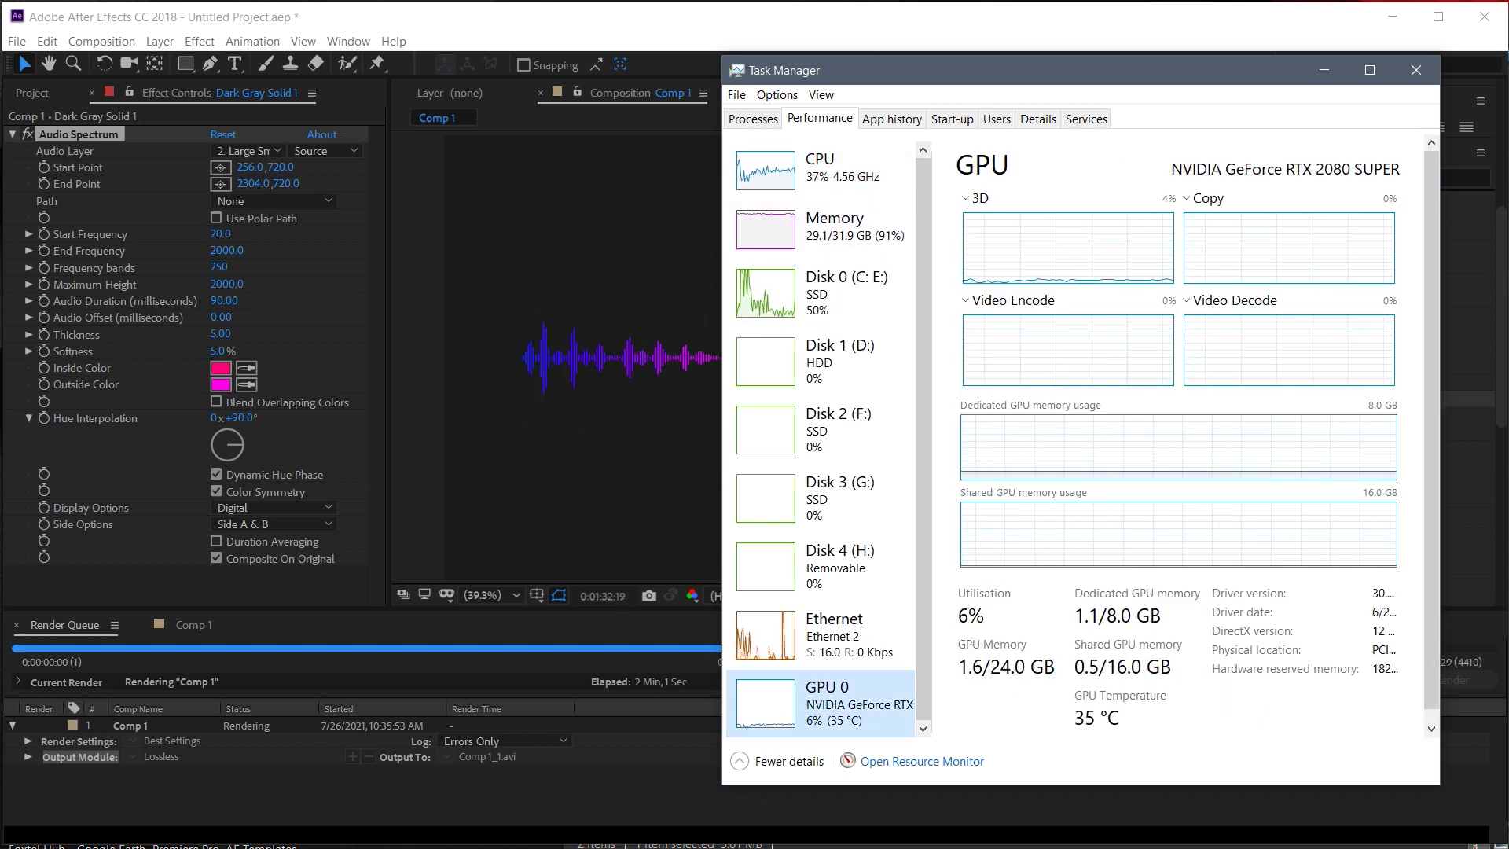
{"action": "left_click", "coordinate": [825, 292]}
{"action": "left_click", "coordinate": [825, 226]}
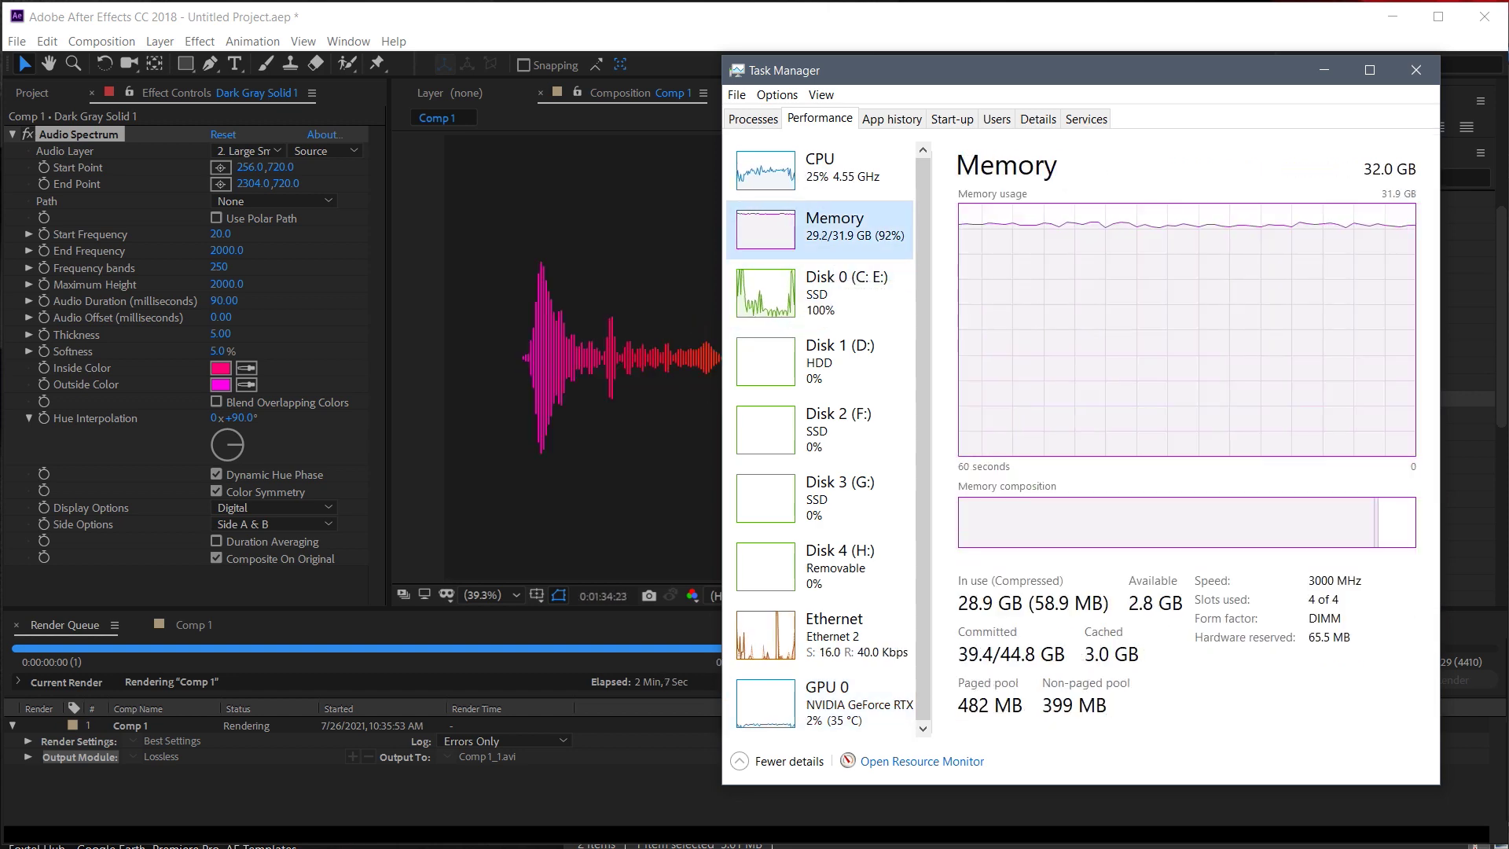
{"action": "left_click", "coordinate": [1325, 70]}
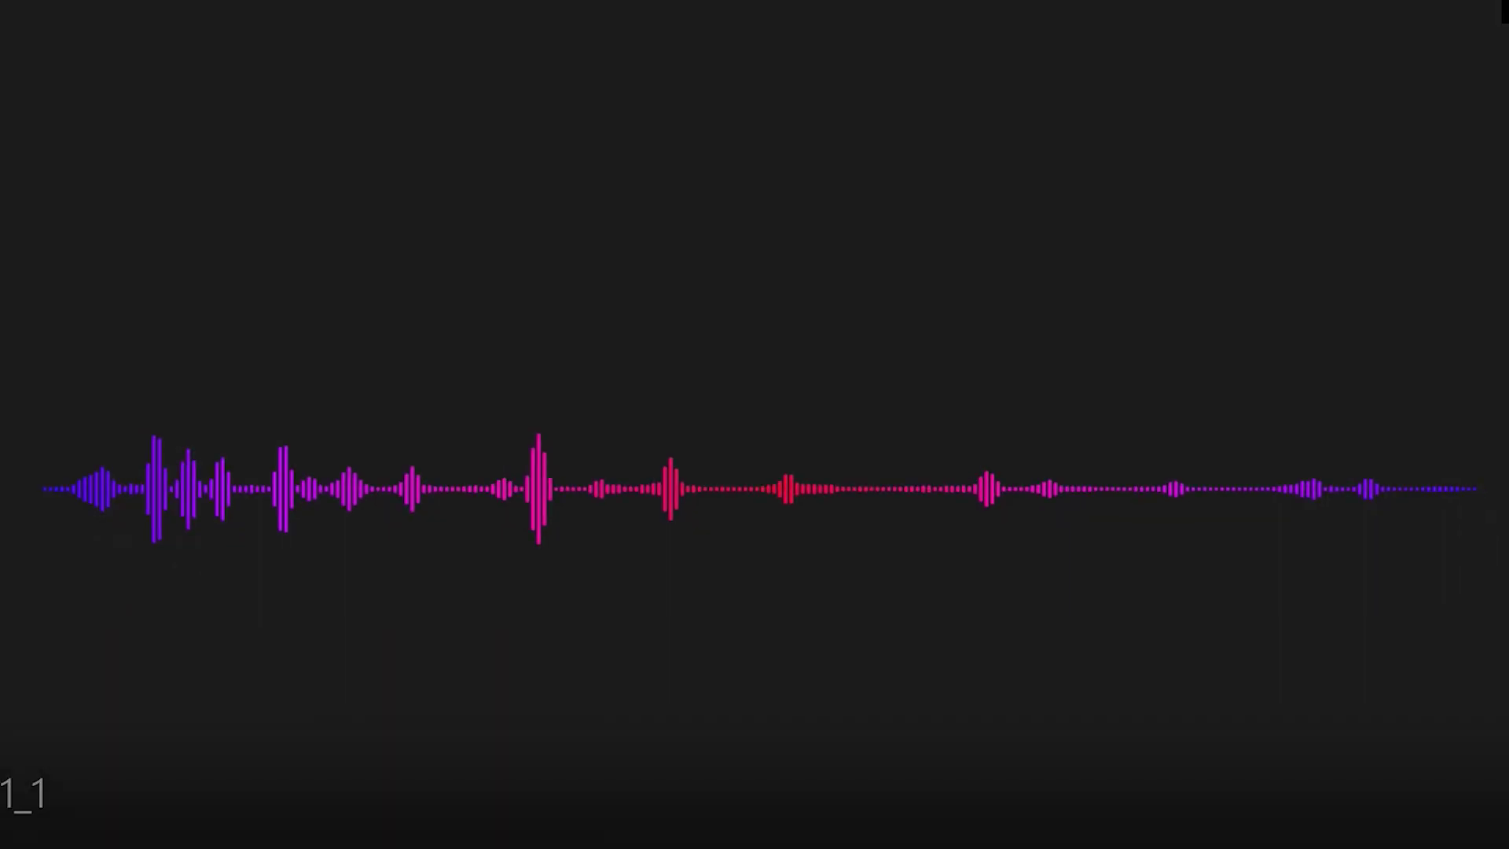
Watch the rendered Comp 1_1.avi play full screen with its pulsing spectrum bars
{"action": "mouse_move", "coordinate": [888, 845]}
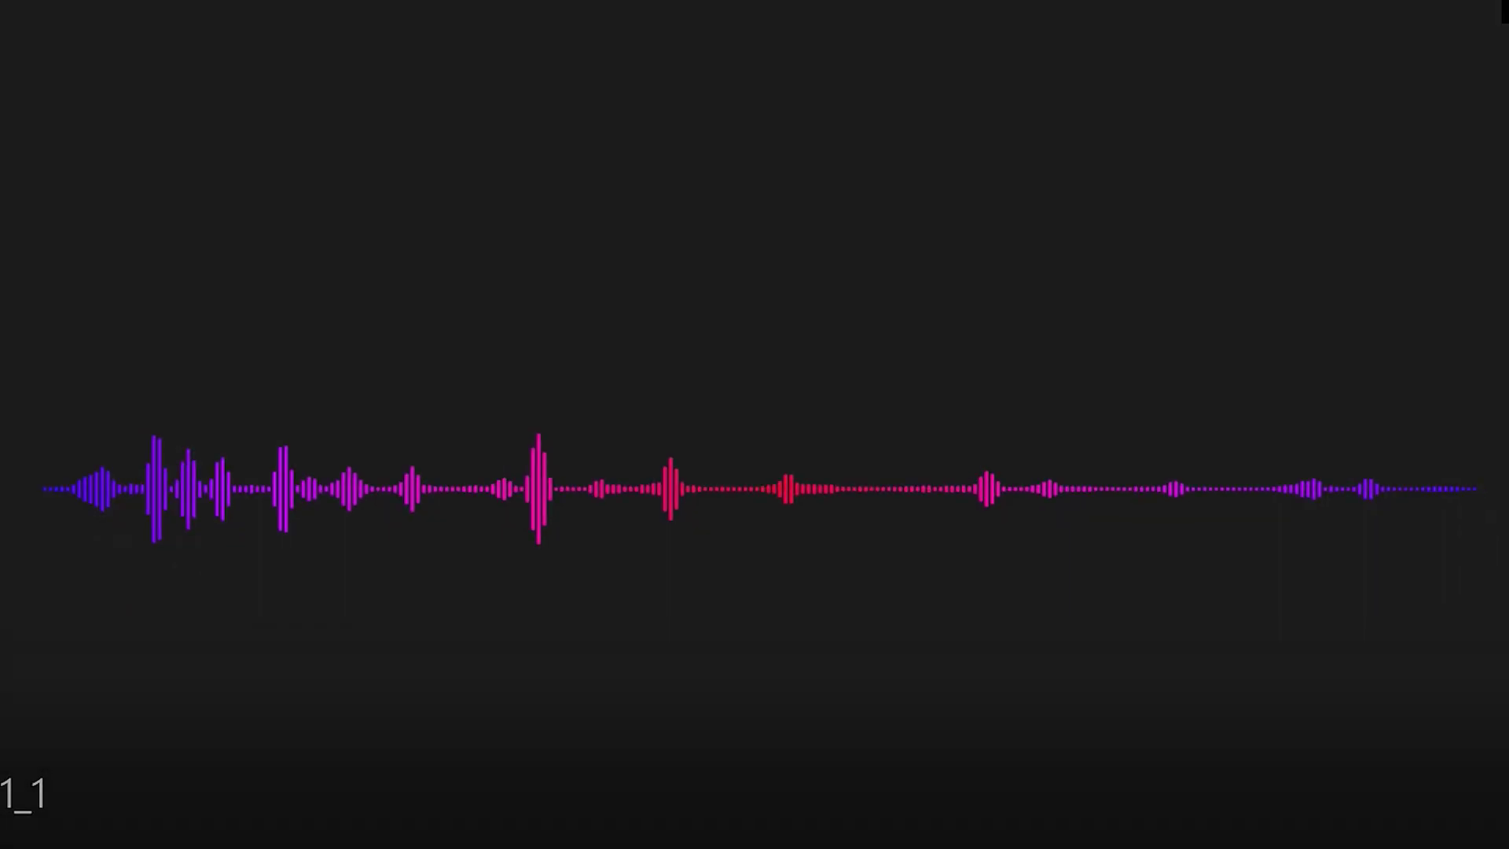